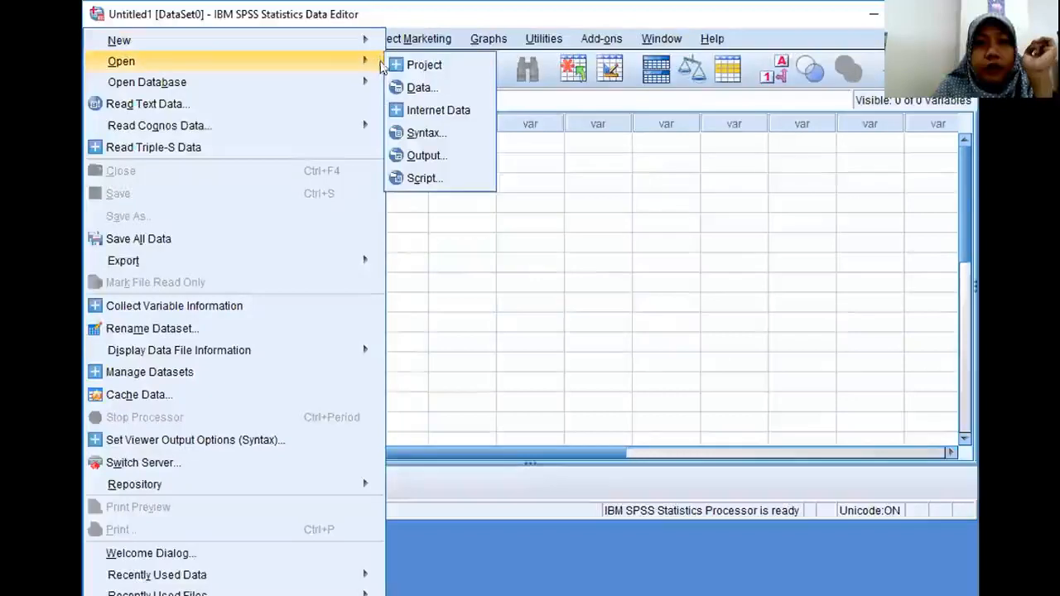
left_click(410, 86)
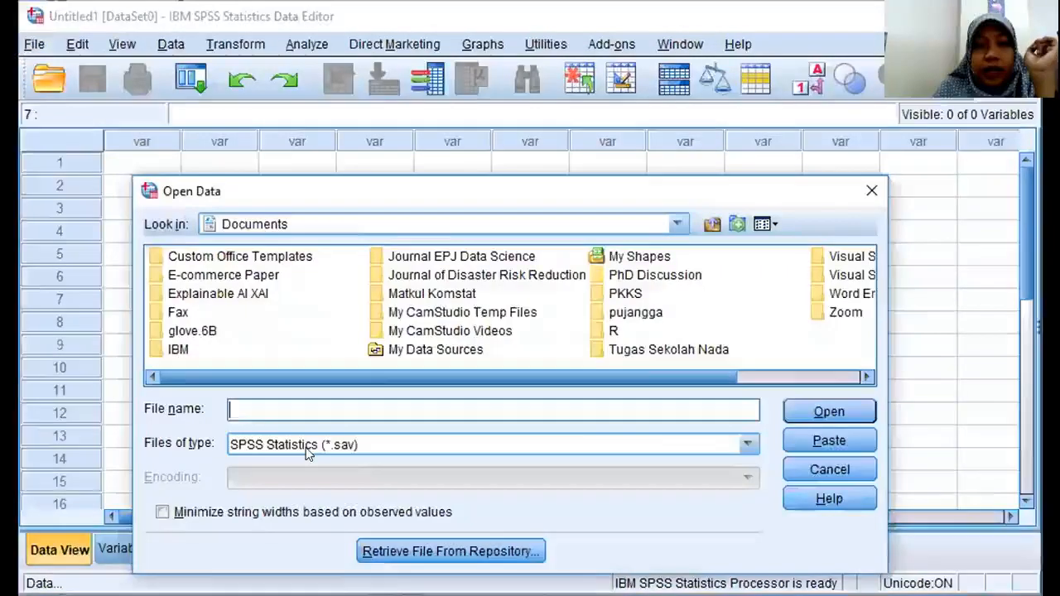
left_click(308, 445)
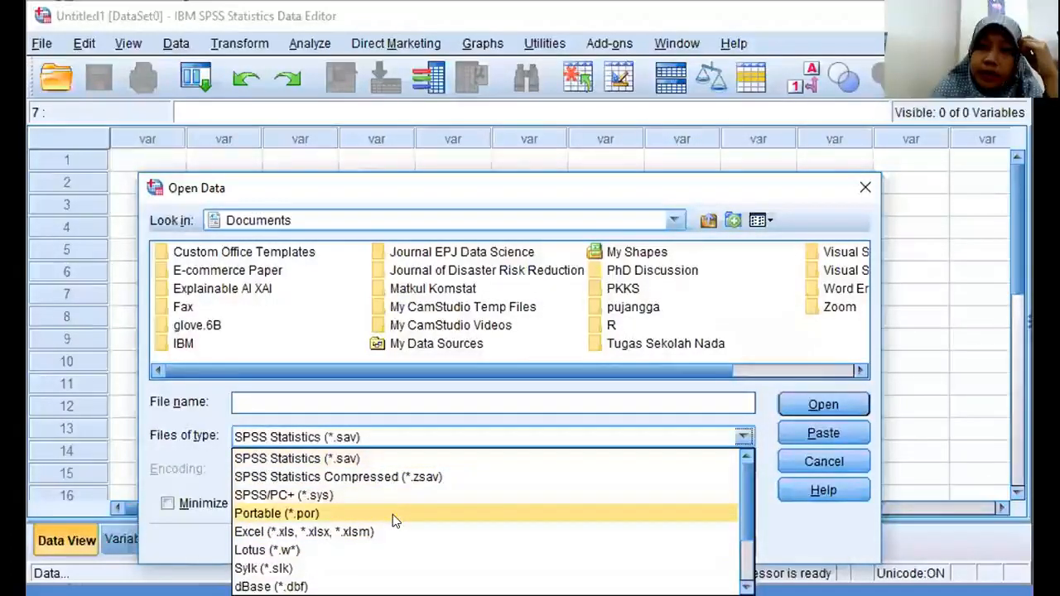
left_click(787, 462)
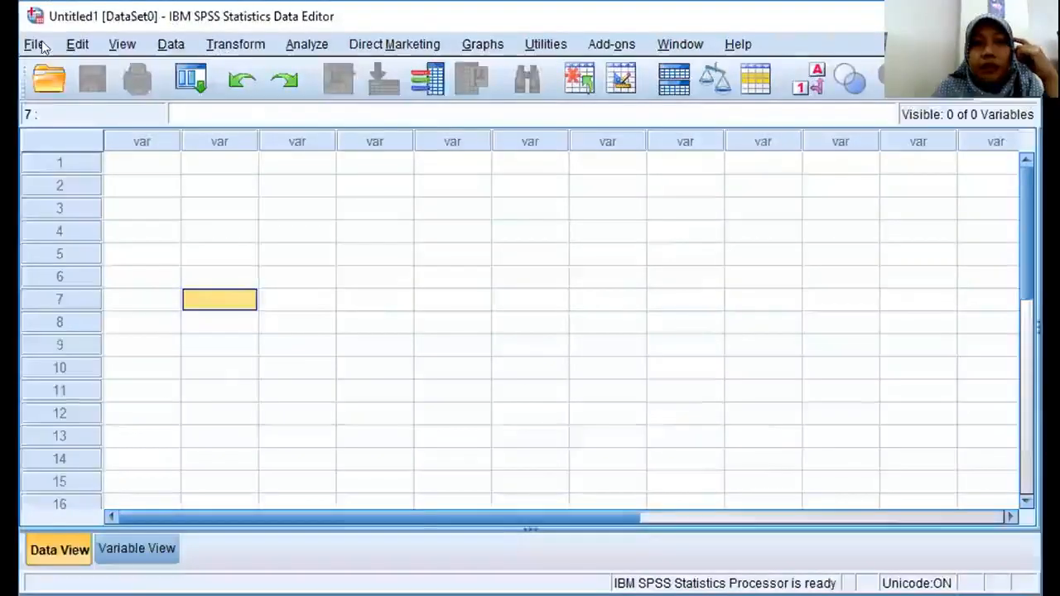
- Open 31_vars.csv from the Data Praktikum folder inside Matkul Komstat using Read Text Data
left_click(41, 43)
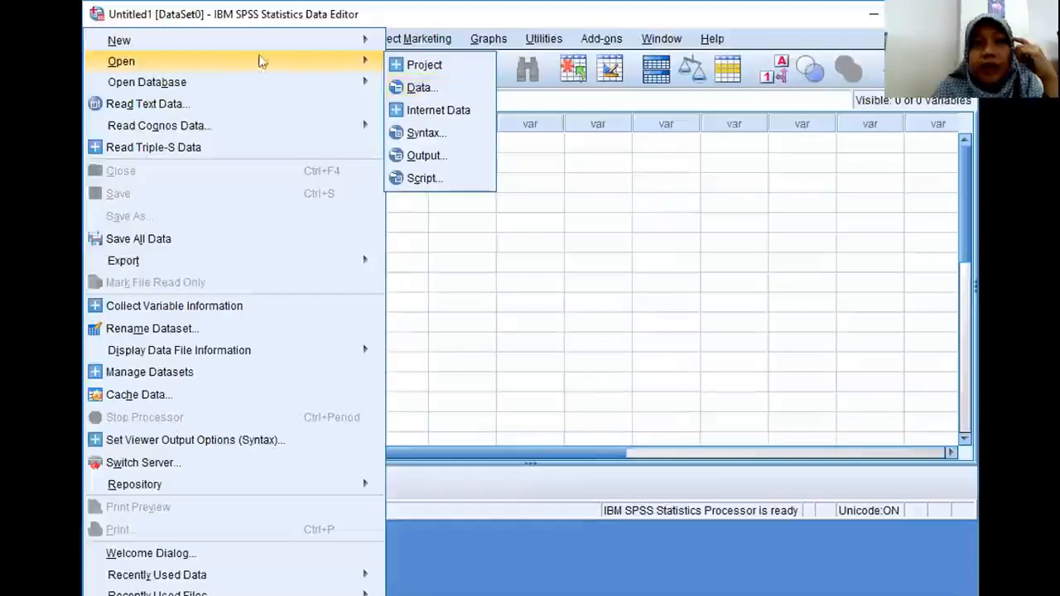
left_click(142, 106)
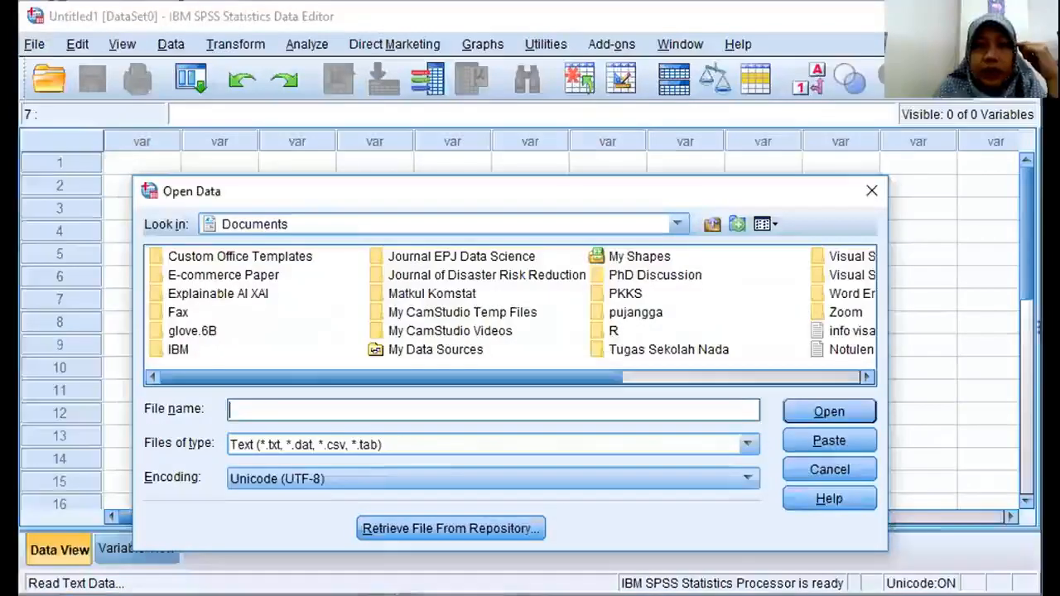
left_click(517, 539)
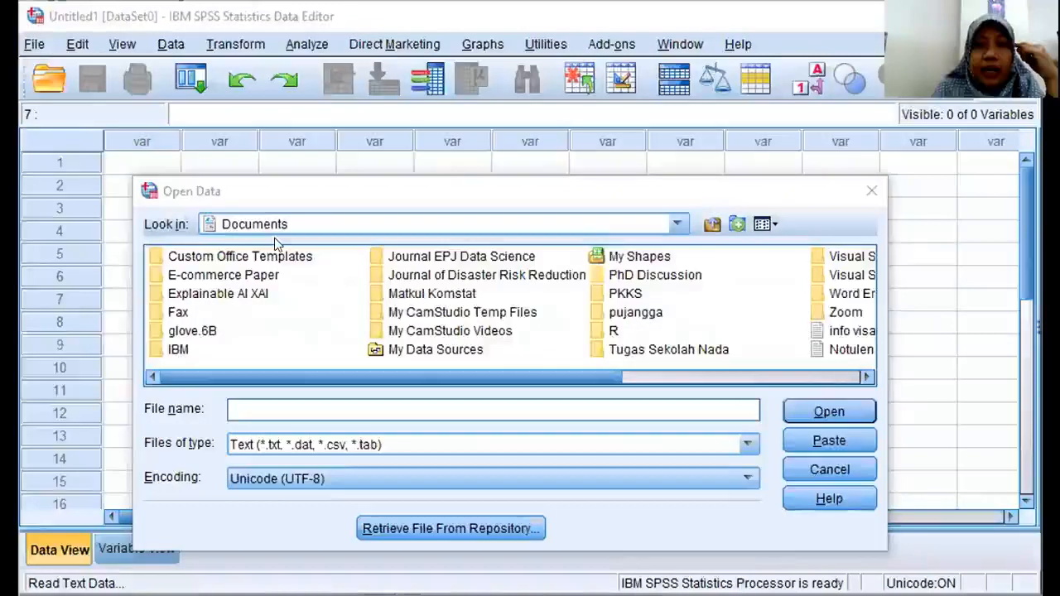
double_click(432, 294)
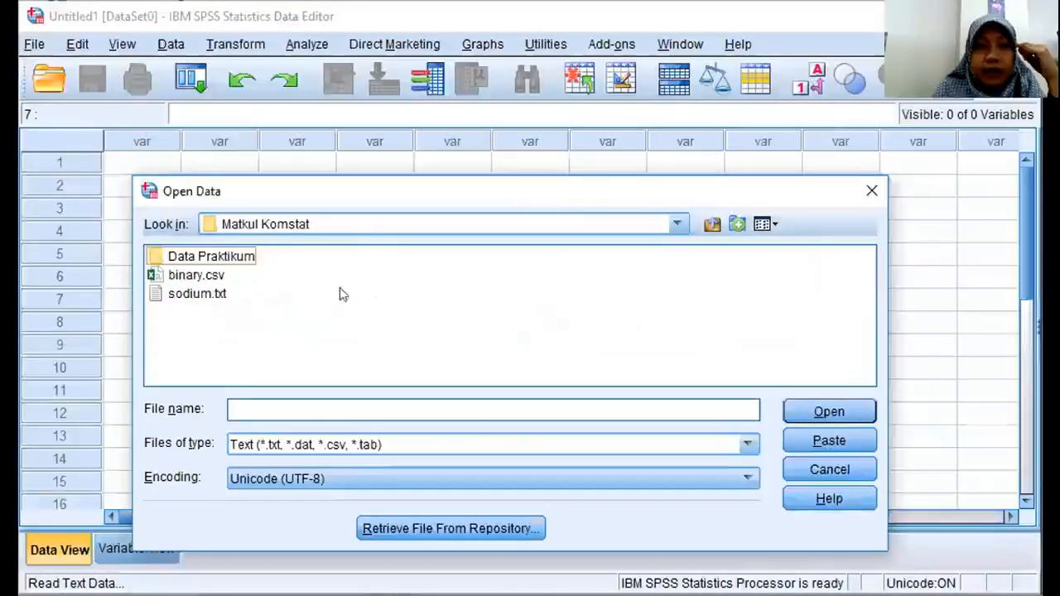
double_click(241, 256)
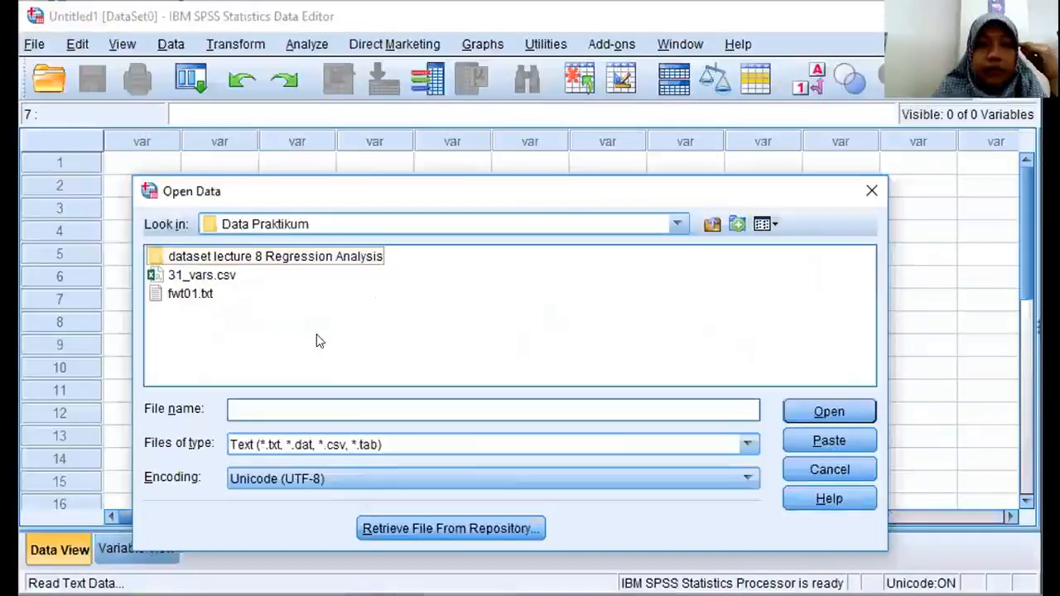
left_click(223, 281)
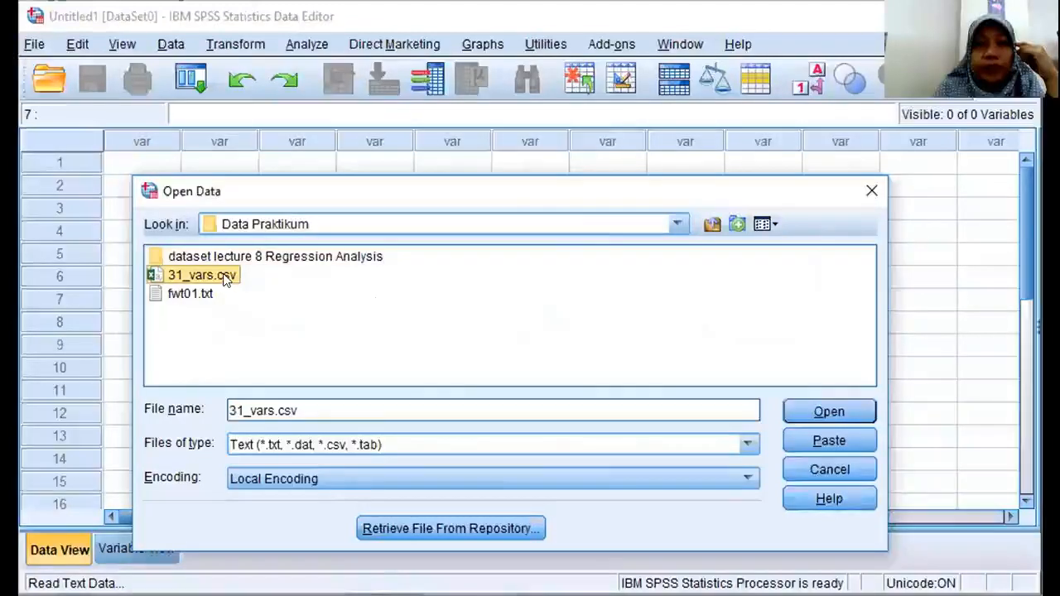
left_click(802, 412)
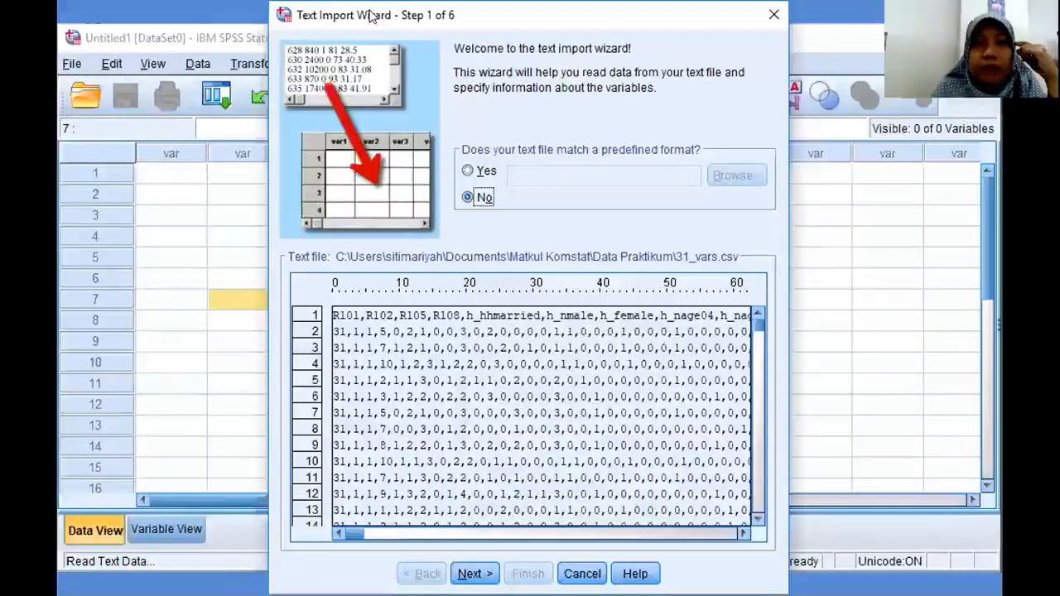
- Keep no predefined format and the delimited arrangement, and specify that variable names are included at the top of the file
left_click_drag(371, 17, 336, 16)
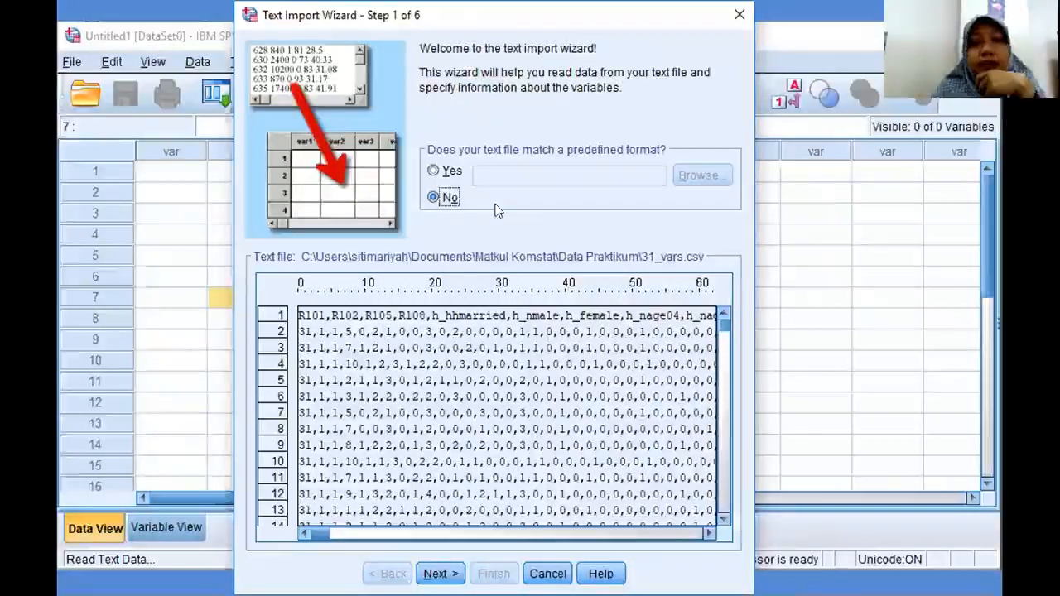
left_click(441, 573)
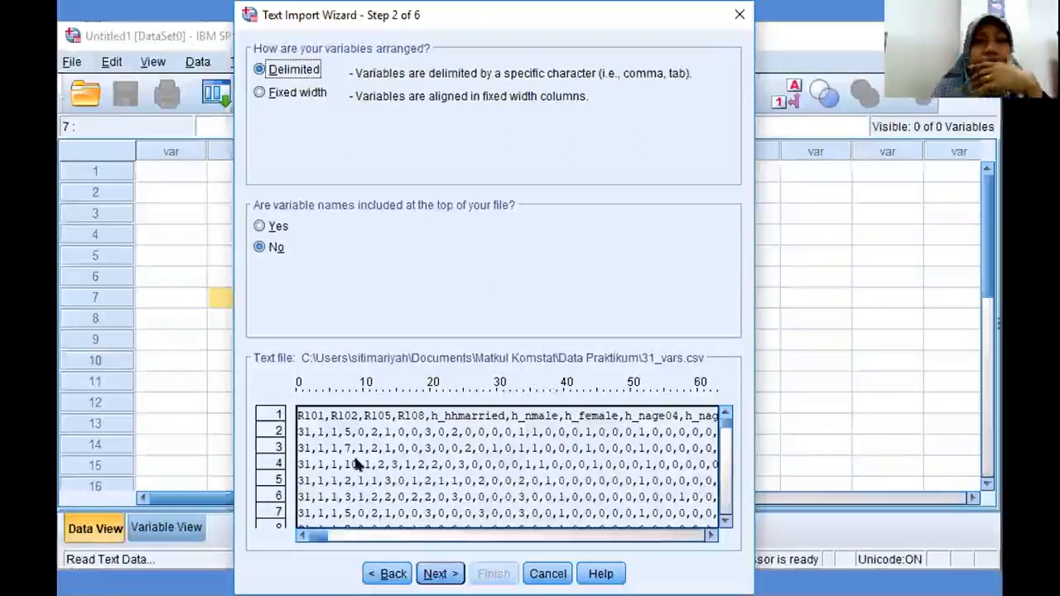
left_click_drag(317, 536, 290, 542)
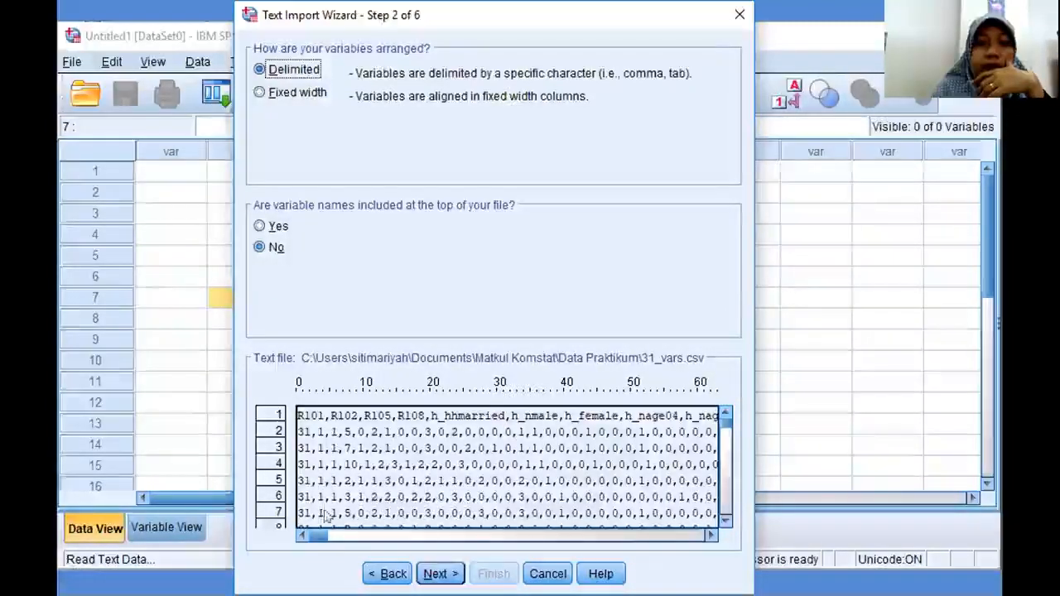
left_click_drag(323, 533, 386, 531)
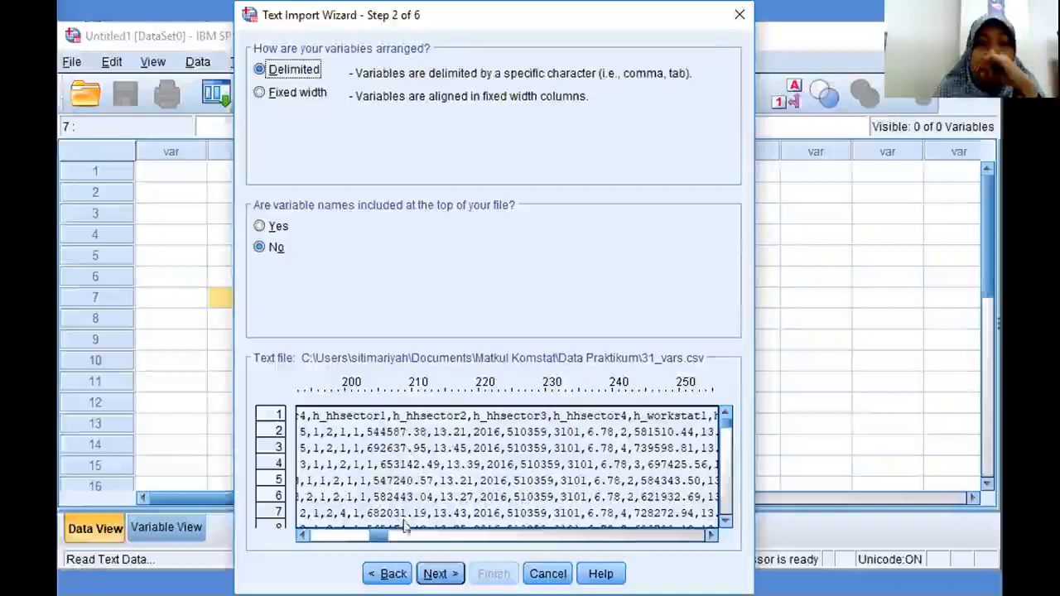
left_click_drag(373, 539, 306, 540)
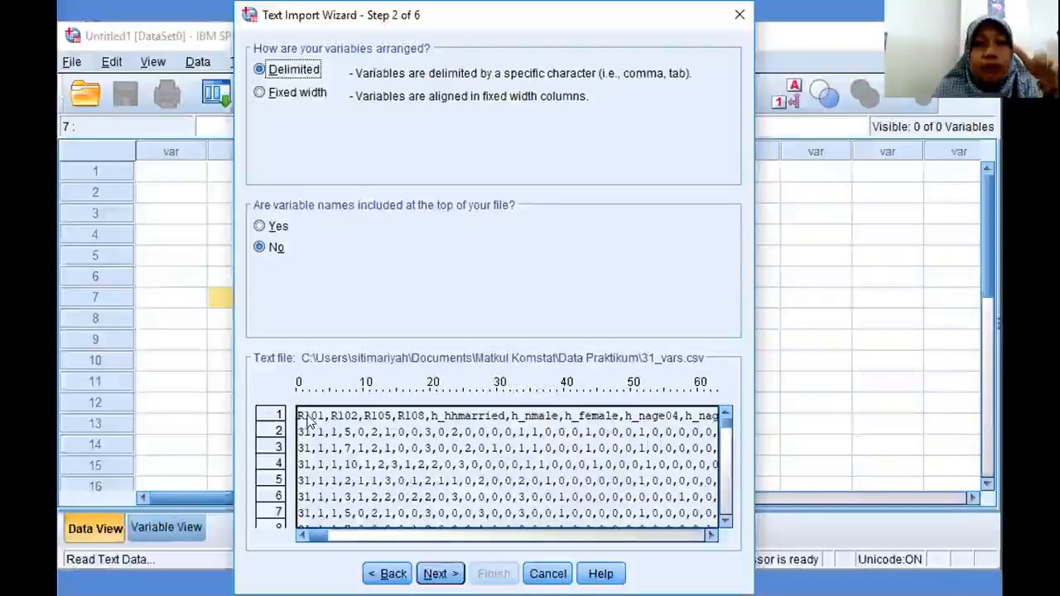
left_click(270, 228)
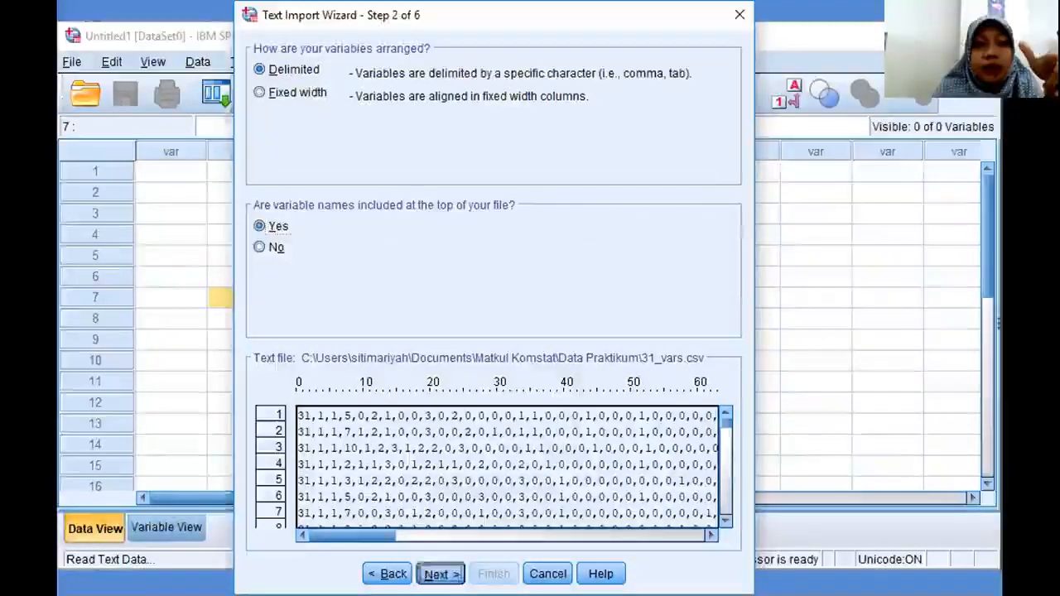
left_click(438, 574)
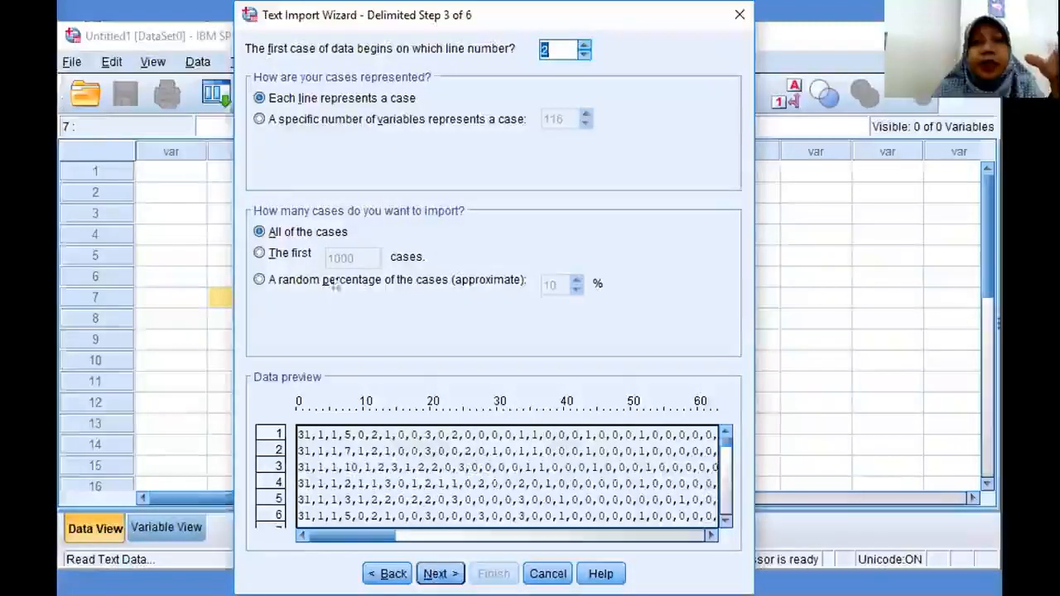
- Try limiting the import to the first 1000 cases and to a random percentage, and return to all of the cases
left_click(303, 255)
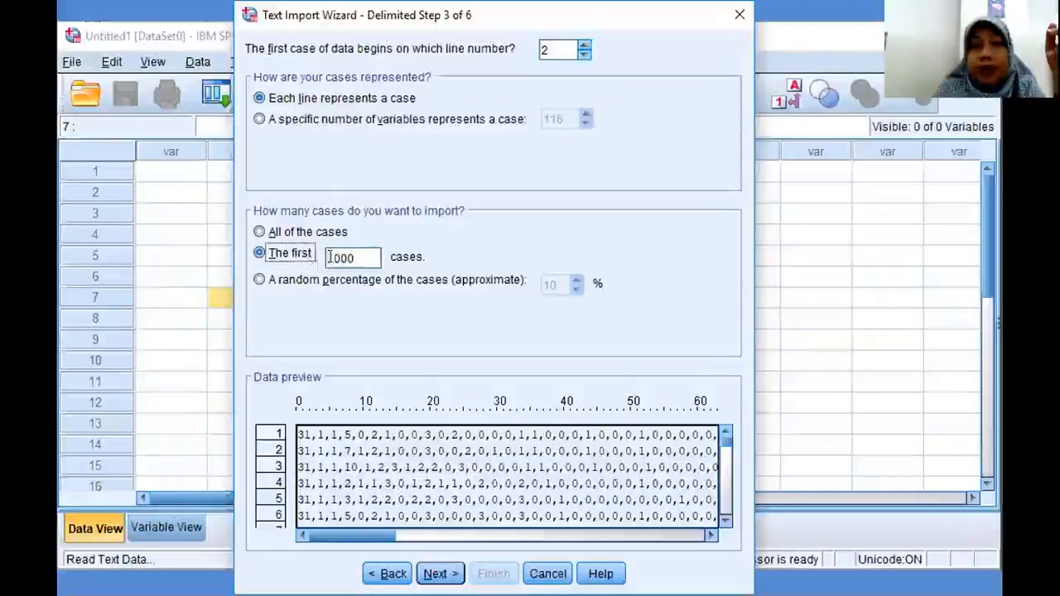
left_click_drag(359, 258, 336, 258)
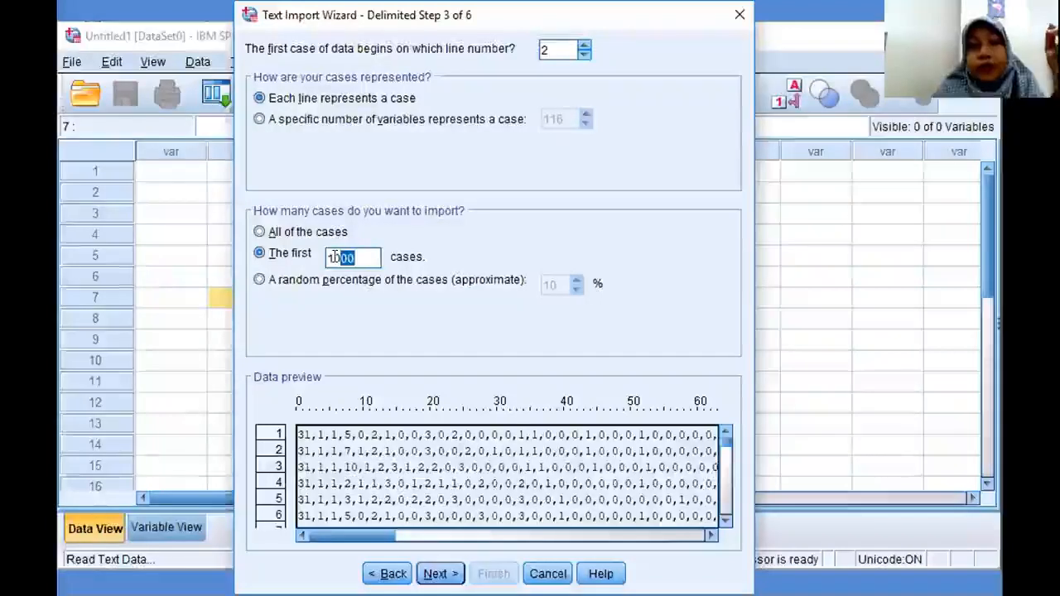
left_click(340, 258)
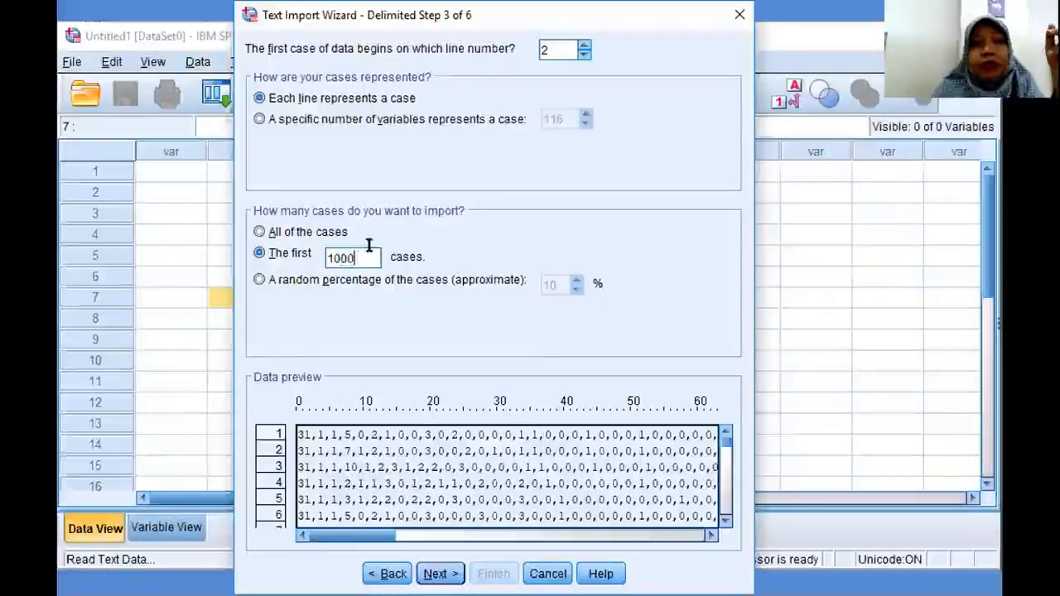
left_click(260, 280)
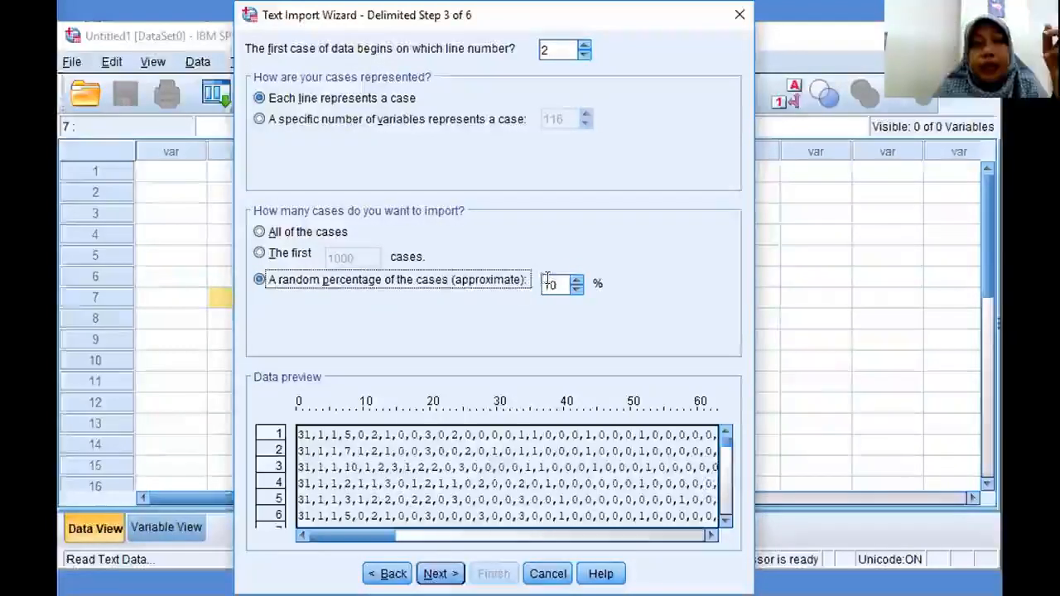
left_click(327, 230)
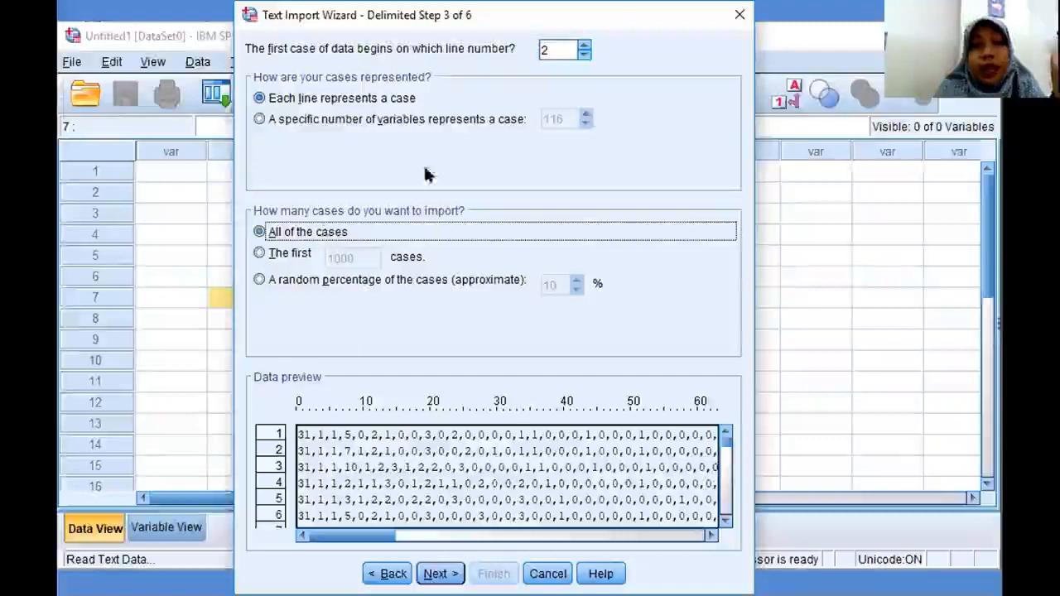
- Accept the comma delimiter with no text qualifier after checking the columns in the data preview
left_click(438, 574)
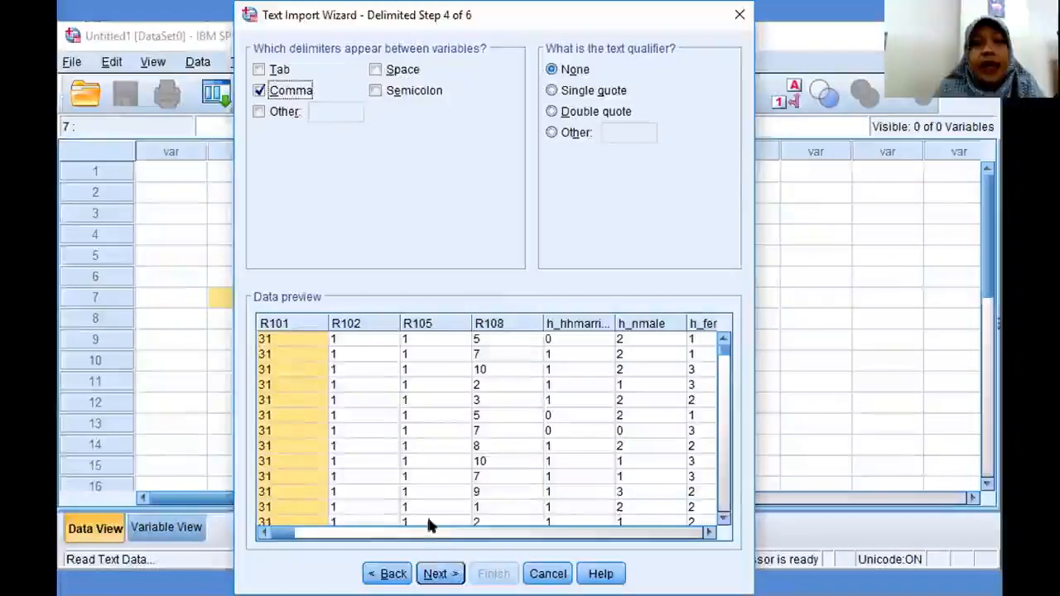
left_click(387, 574)
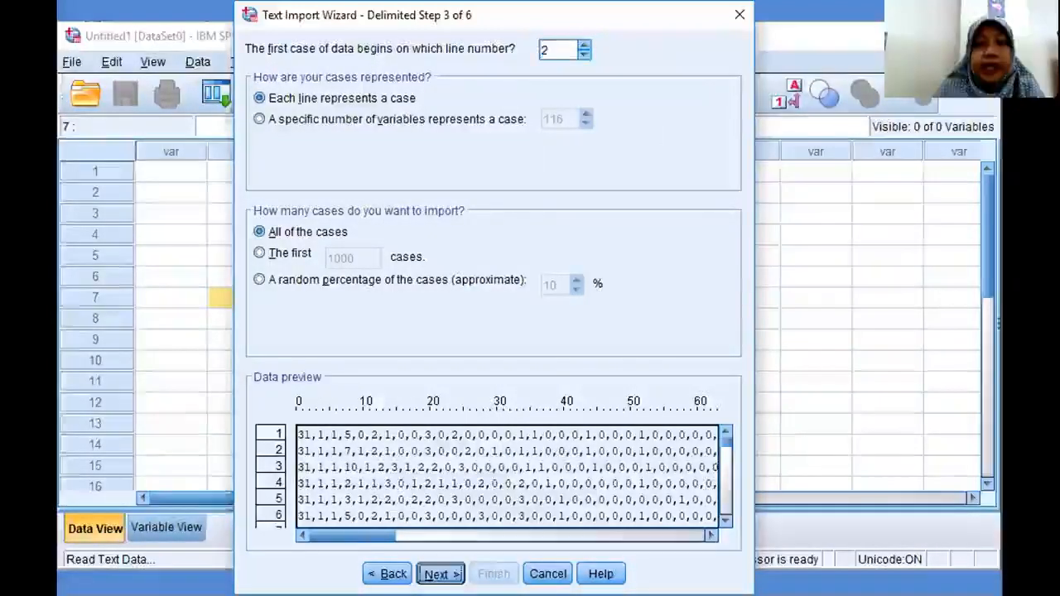
left_click(439, 573)
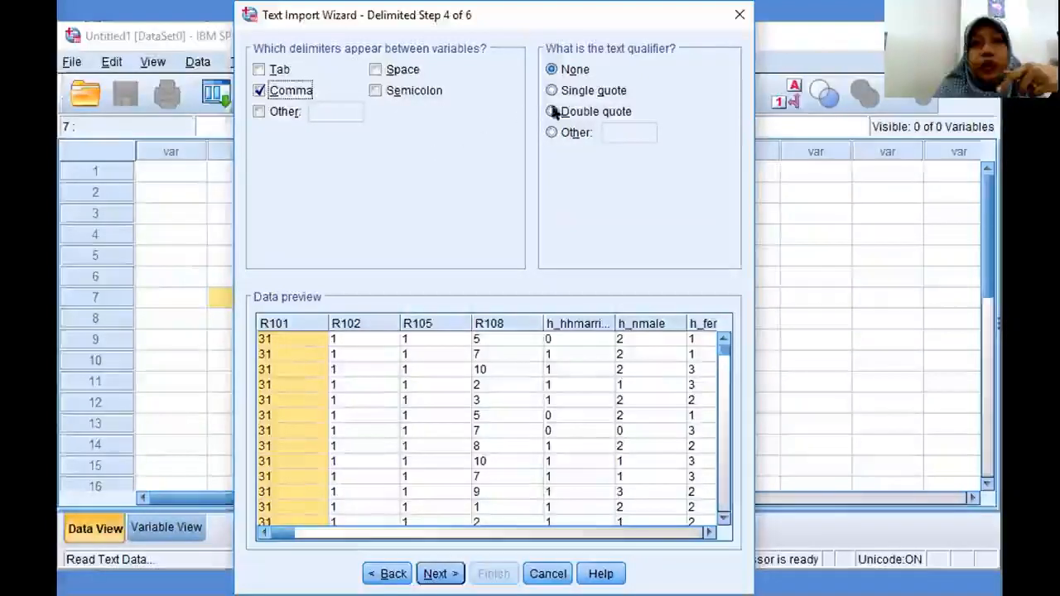
left_click(379, 536)
left_click(405, 537)
left_click(410, 535)
left_click(421, 535)
left_click(425, 534)
left_click(507, 535)
left_click_drag(513, 549, 566, 556)
left_click_drag(619, 561, 659, 561)
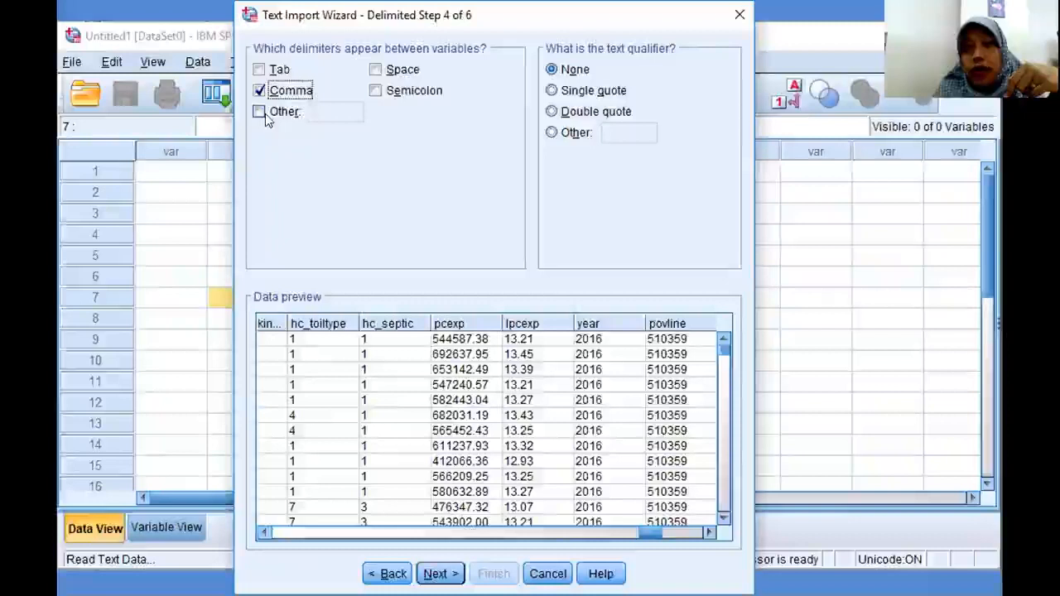
left_click(437, 574)
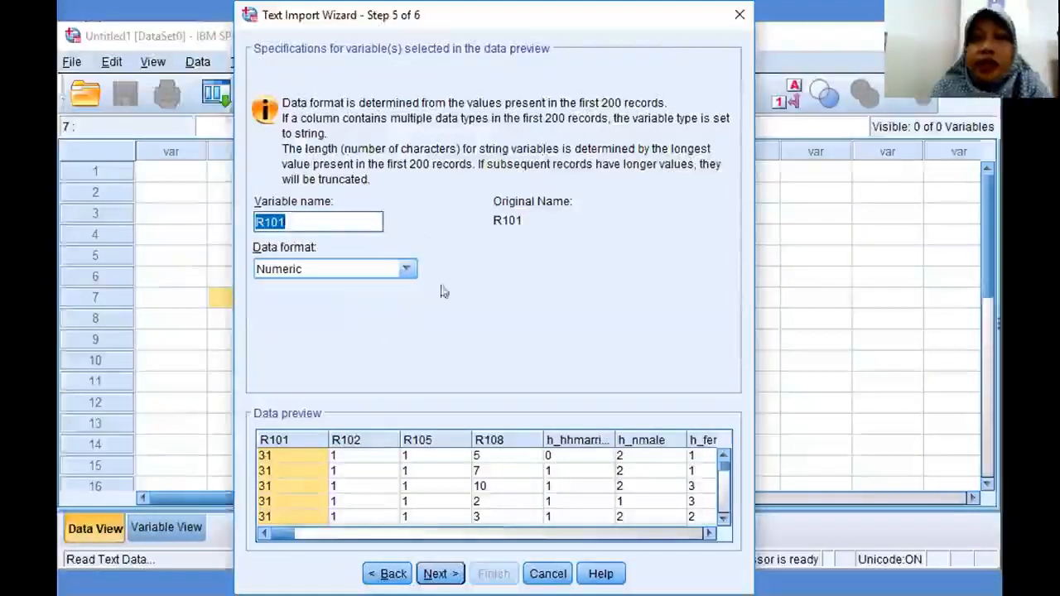
- Check the names and data formats of variables R101, R102, R105 and R108 in the data preview
left_click(385, 448)
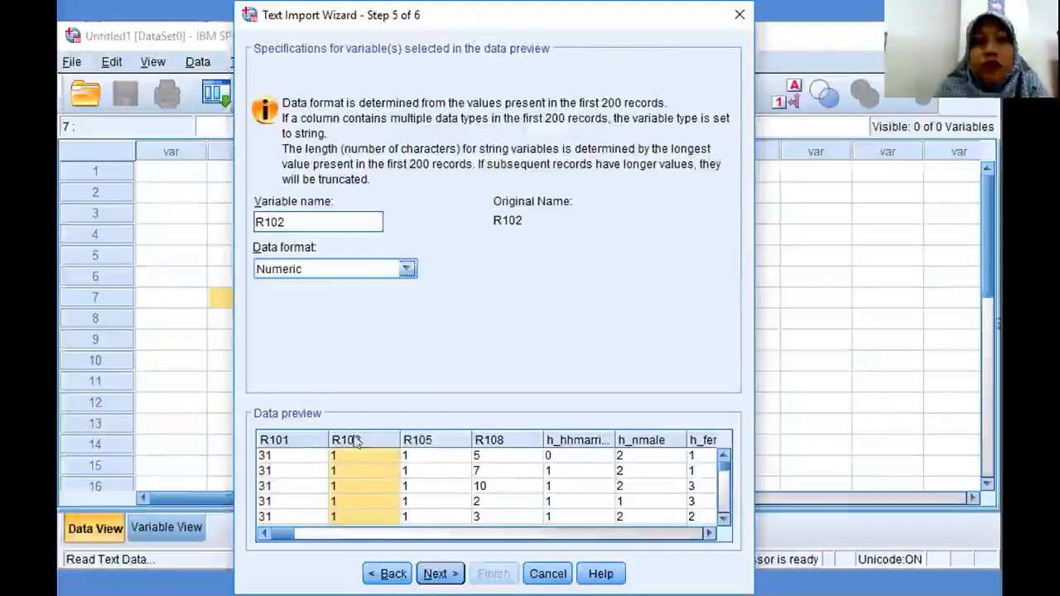
left_click(282, 444)
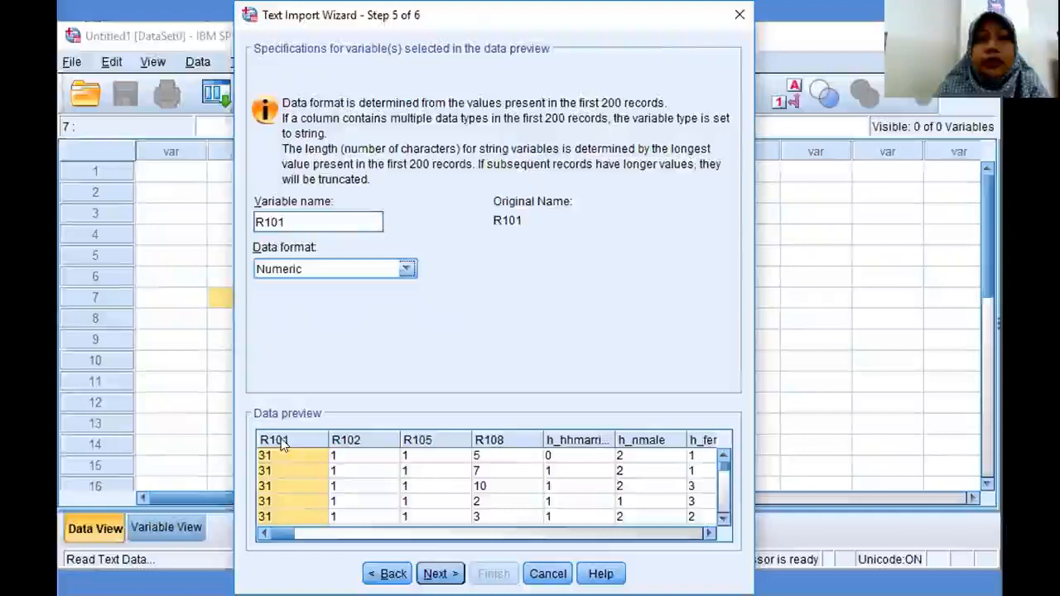
left_click(351, 444)
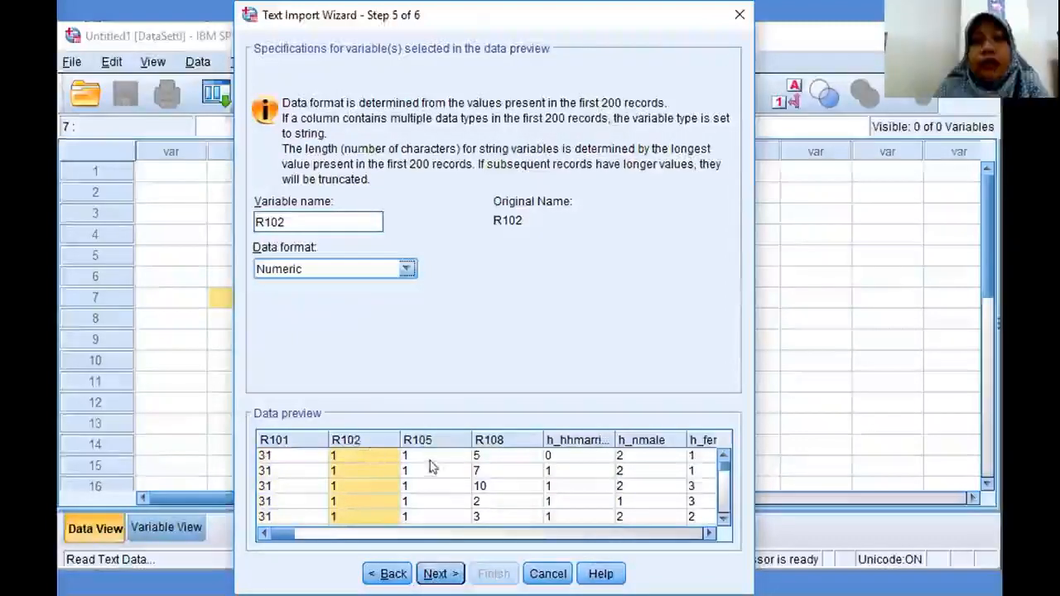
left_click(437, 445)
left_click(507, 440)
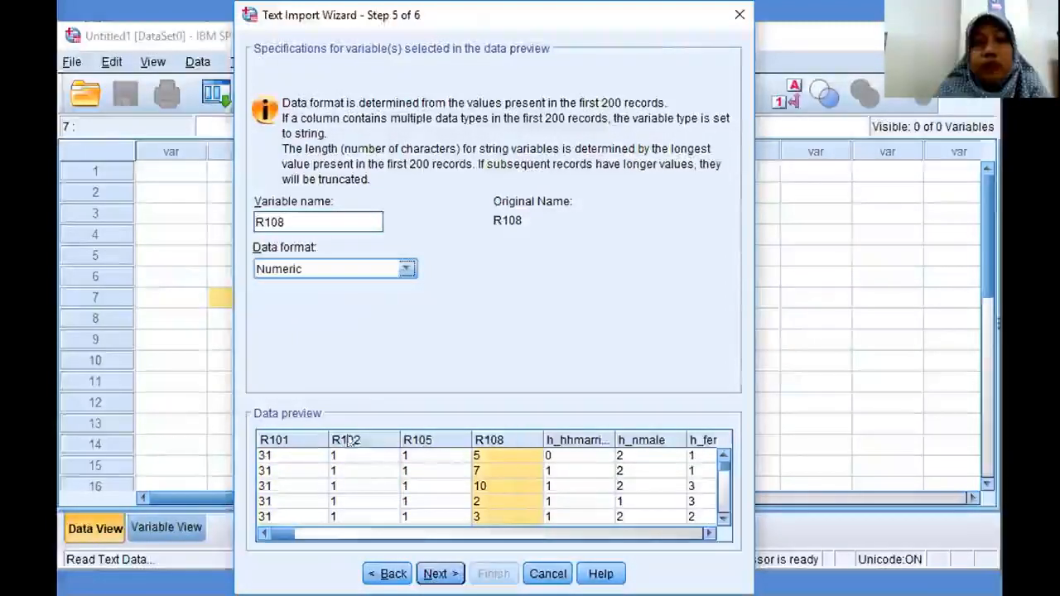
- Try renaming the first variable to kode_prov, and restore its name to R101
left_click(307, 449)
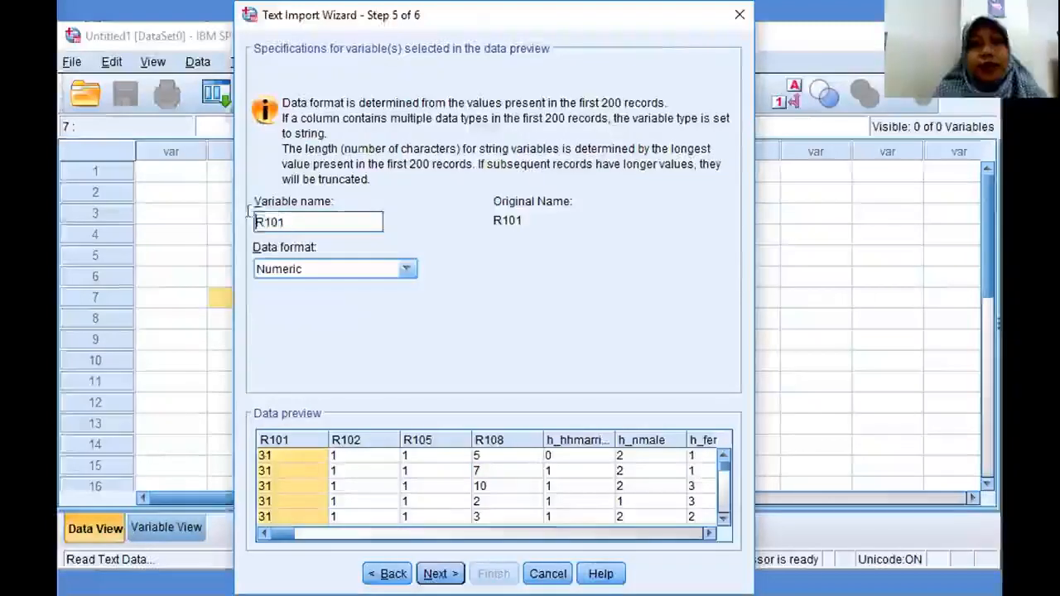
key("BackSpace")
key("BackSpace")
key("BackSpace")
key("BackSpace")
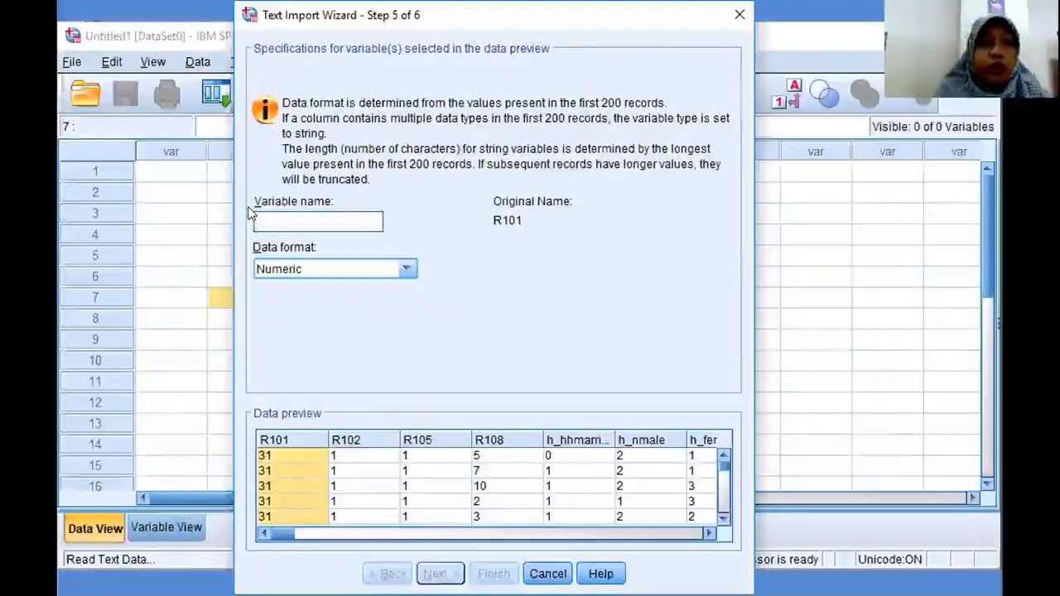
type("kod")
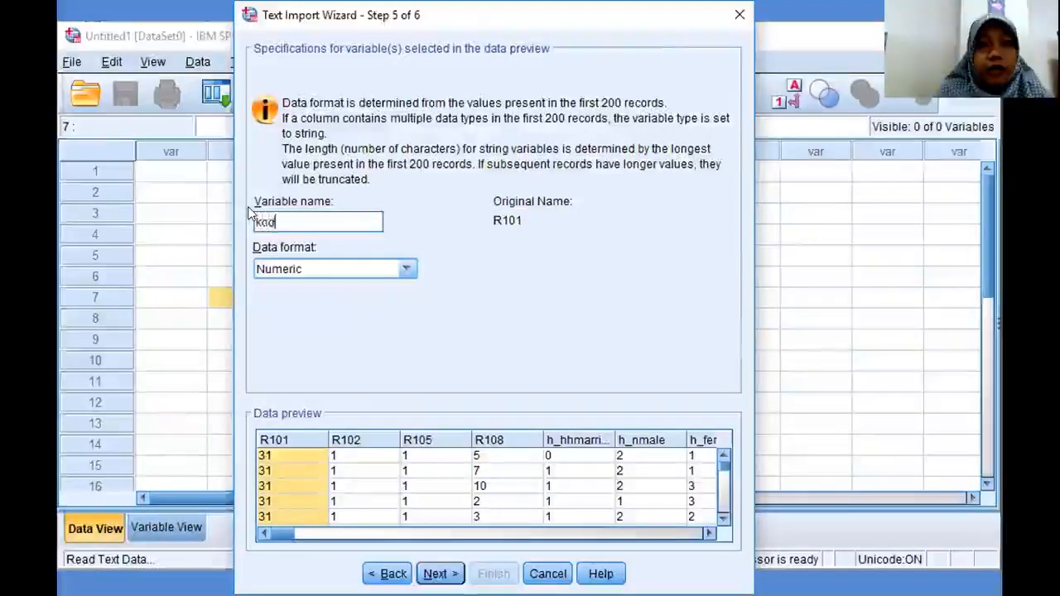
type("e_pro")
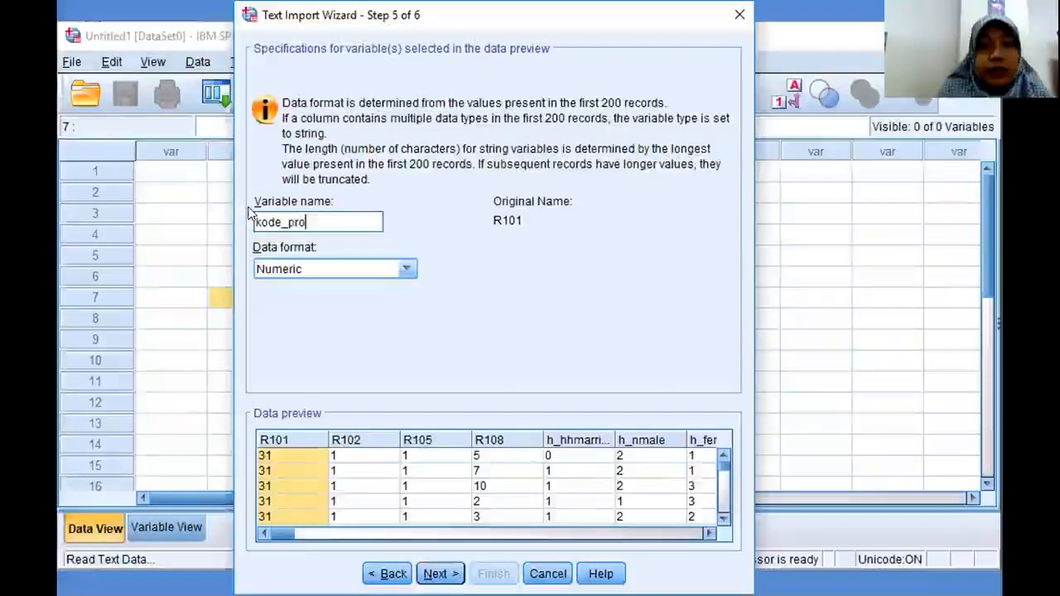
type("v")
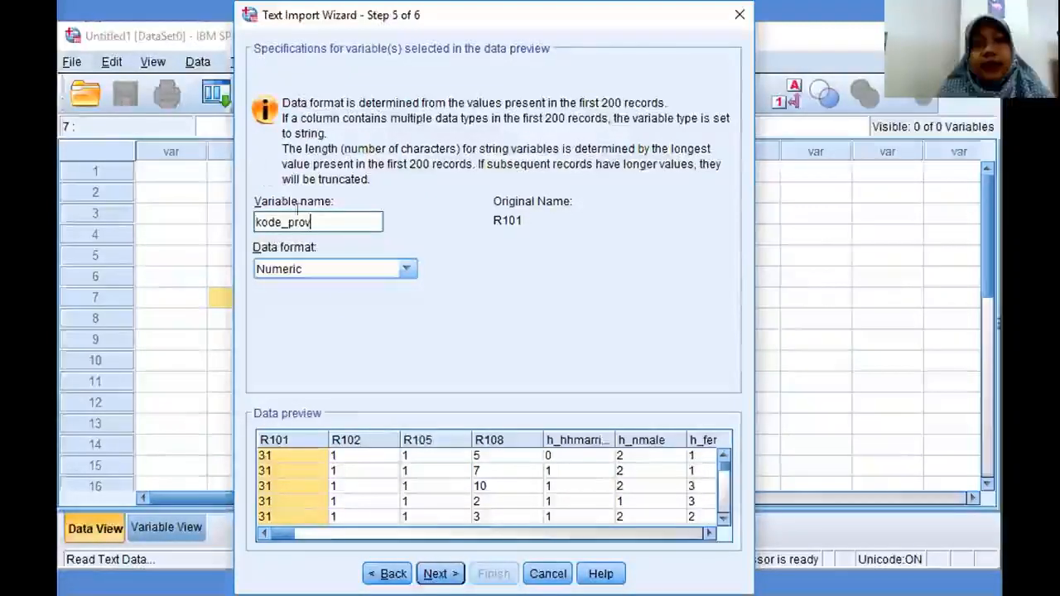
left_click(360, 438)
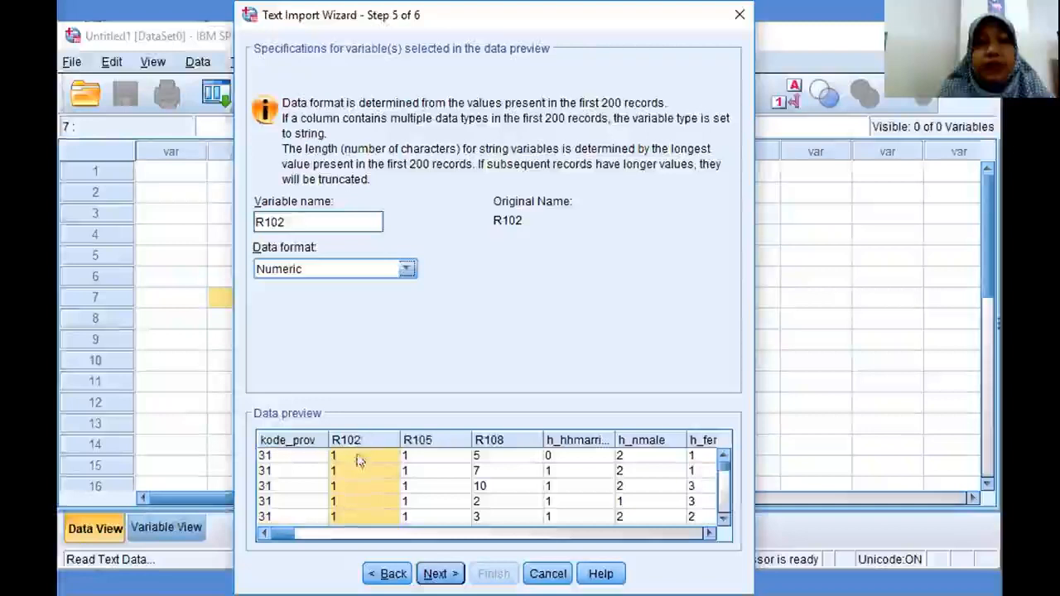
left_click(419, 439)
left_click(505, 439)
left_click(580, 439)
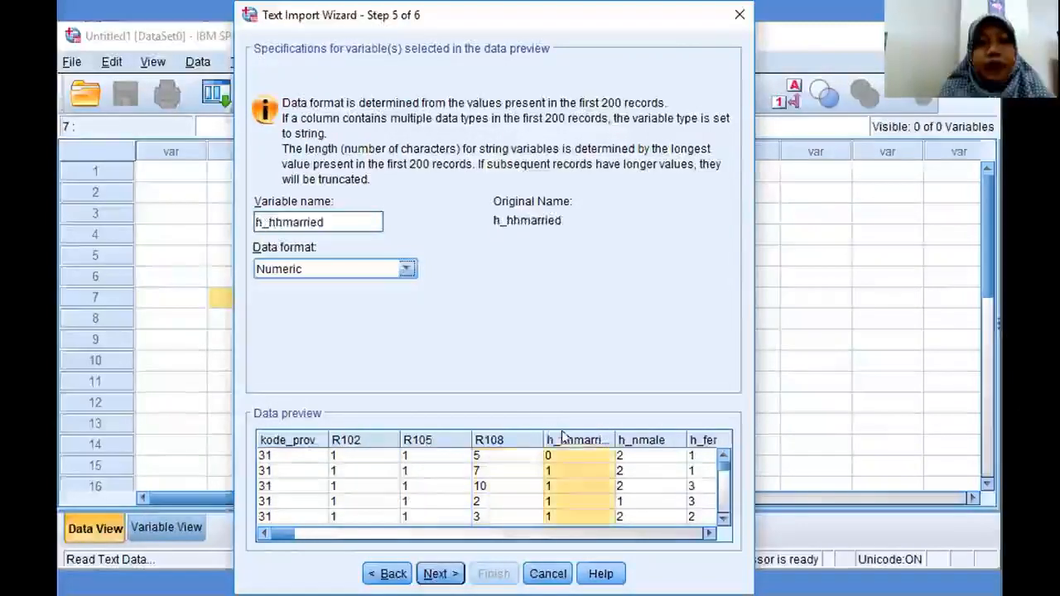
left_click(626, 439)
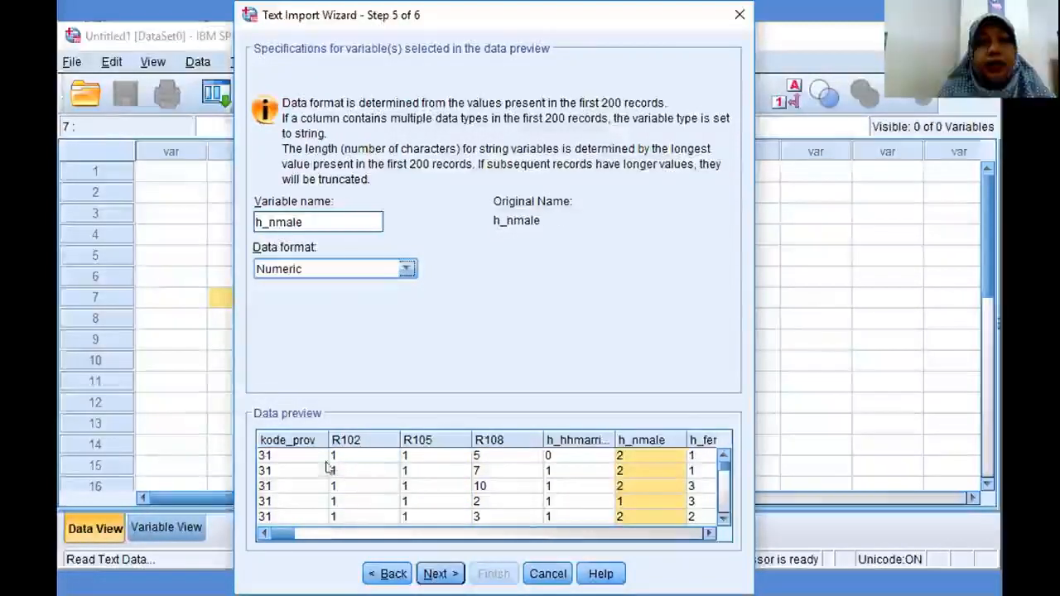
left_click(313, 439)
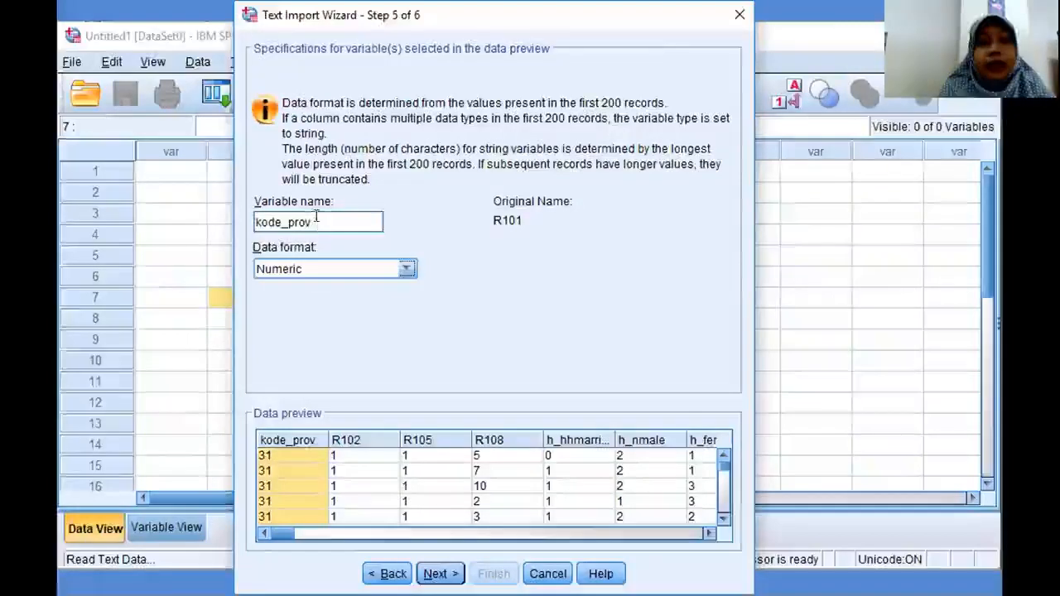
left_click_drag(315, 220, 251, 240)
type("R101")
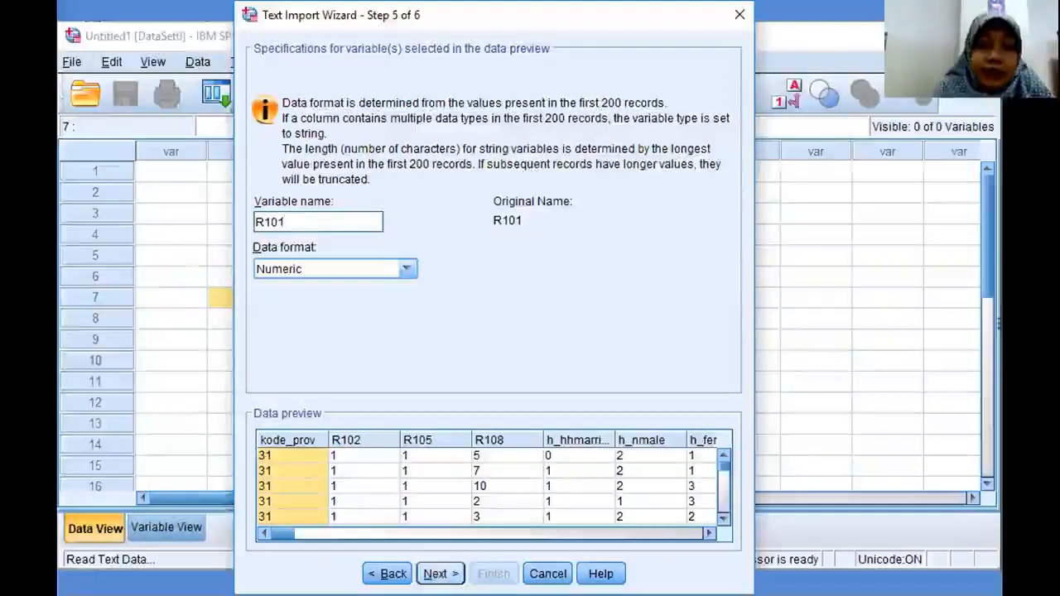
- Finish the text import with data cached locally, without saving the file format or pasting the syntax
left_click(438, 574)
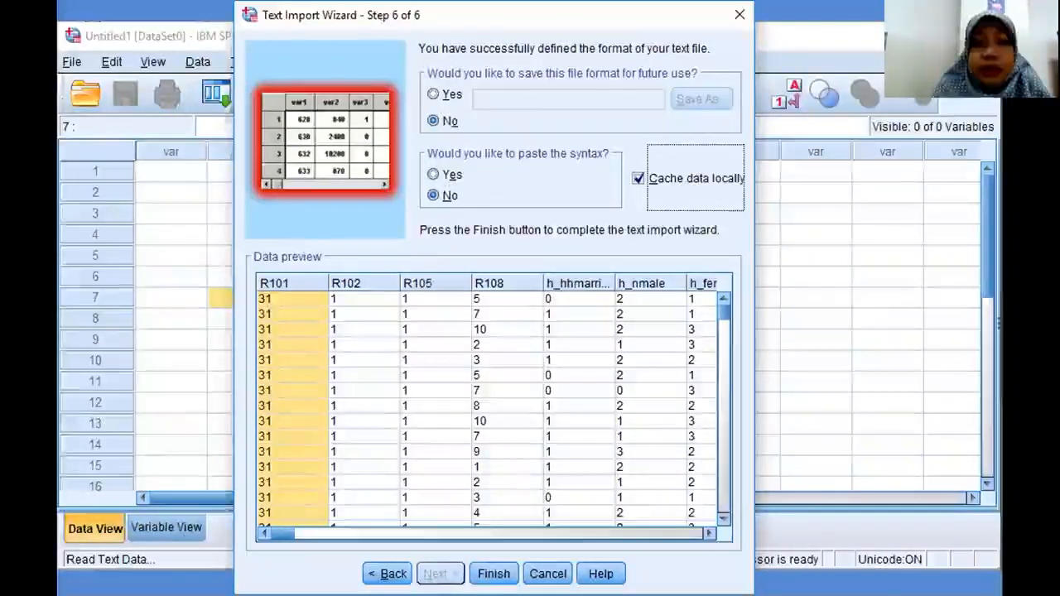
left_click(482, 571)
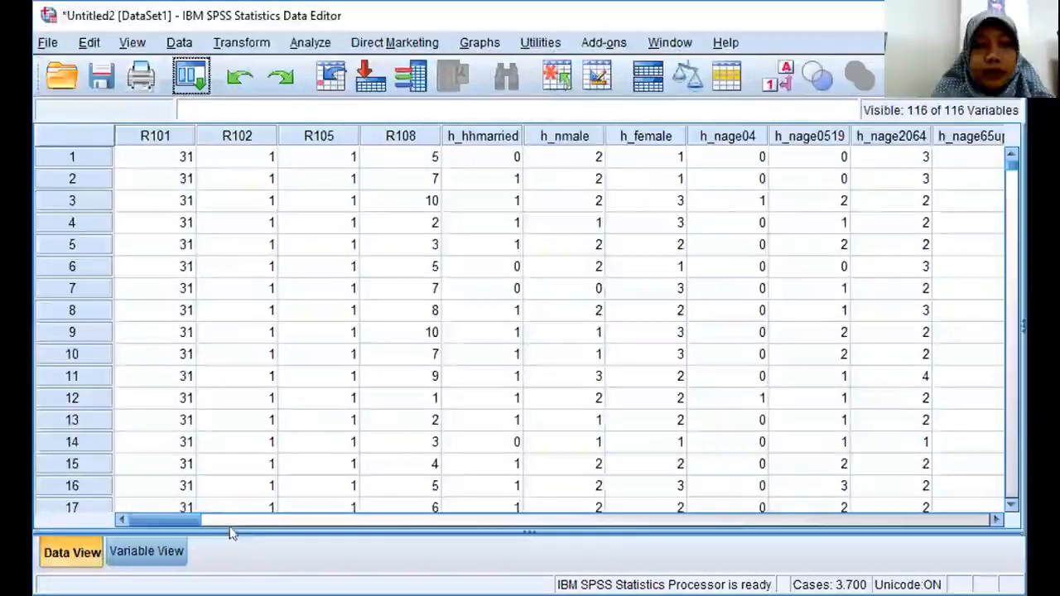
- Examine the imported cases and the variable definitions in both views of the new dataset
left_click_drag(192, 522, 346, 528)
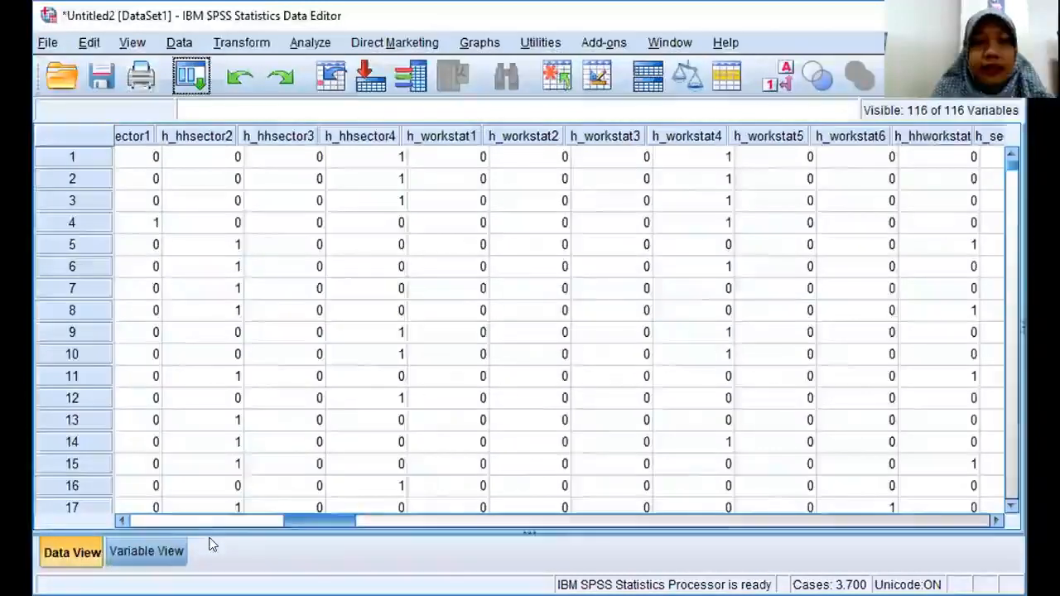
left_click(166, 550)
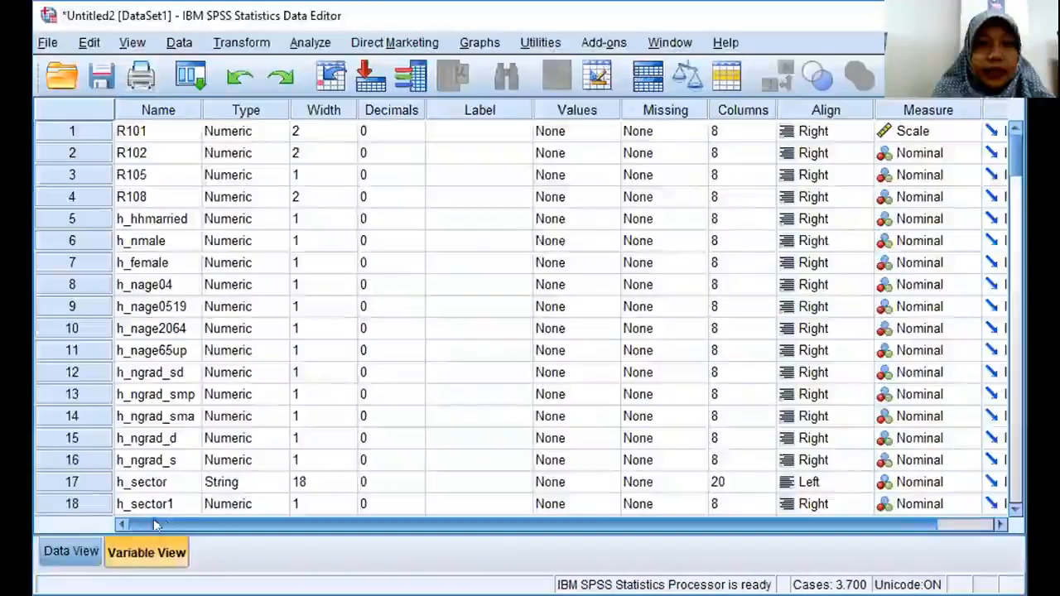
left_click(66, 553)
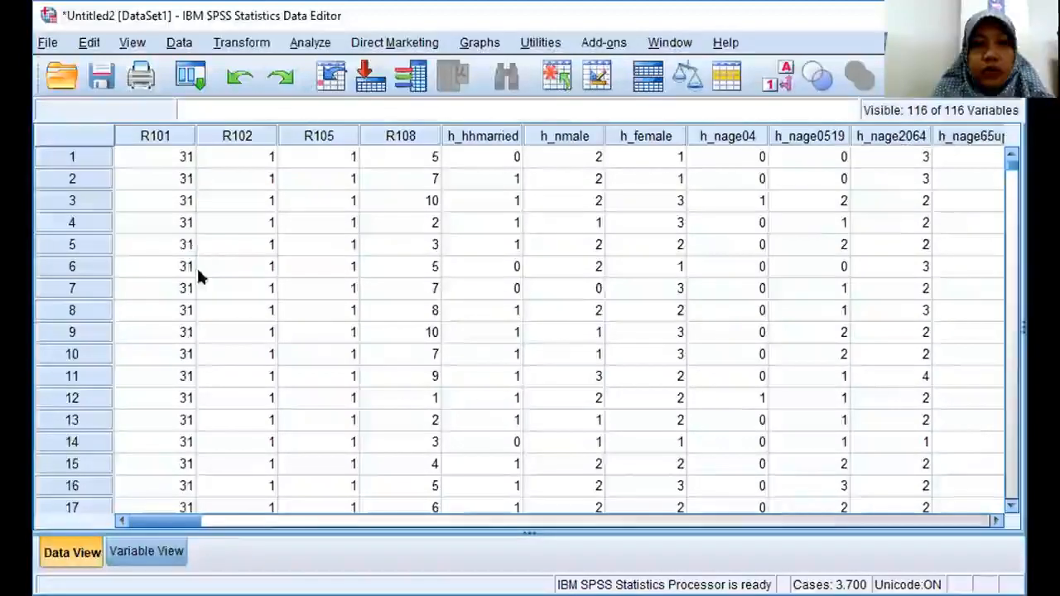
left_click(148, 551)
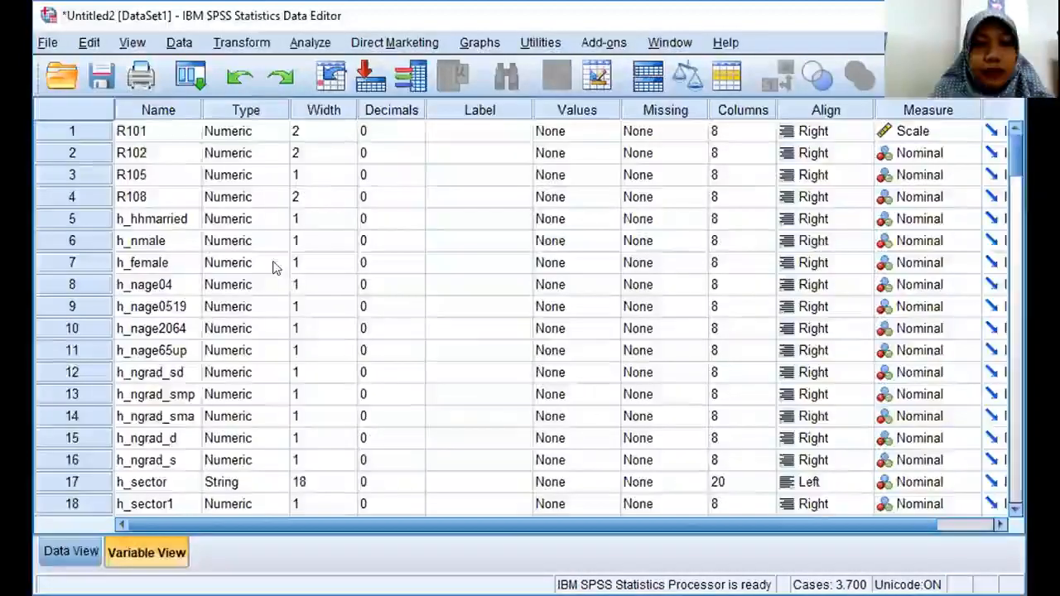
scroll(277, 267, "down", 5)
scroll(265, 344, "up", 5)
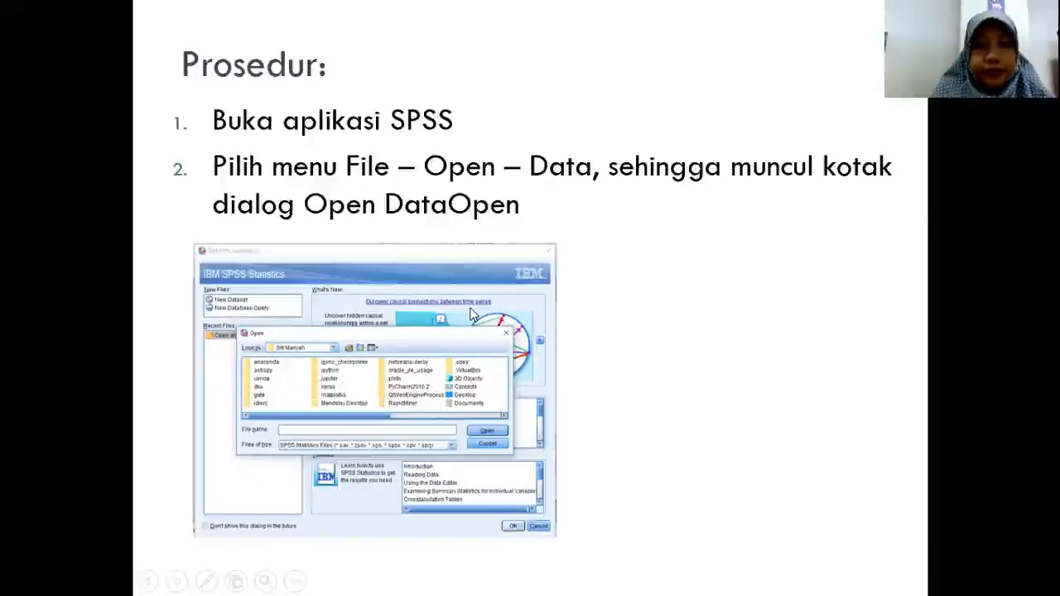
right_click(472, 310)
left_click(493, 324)
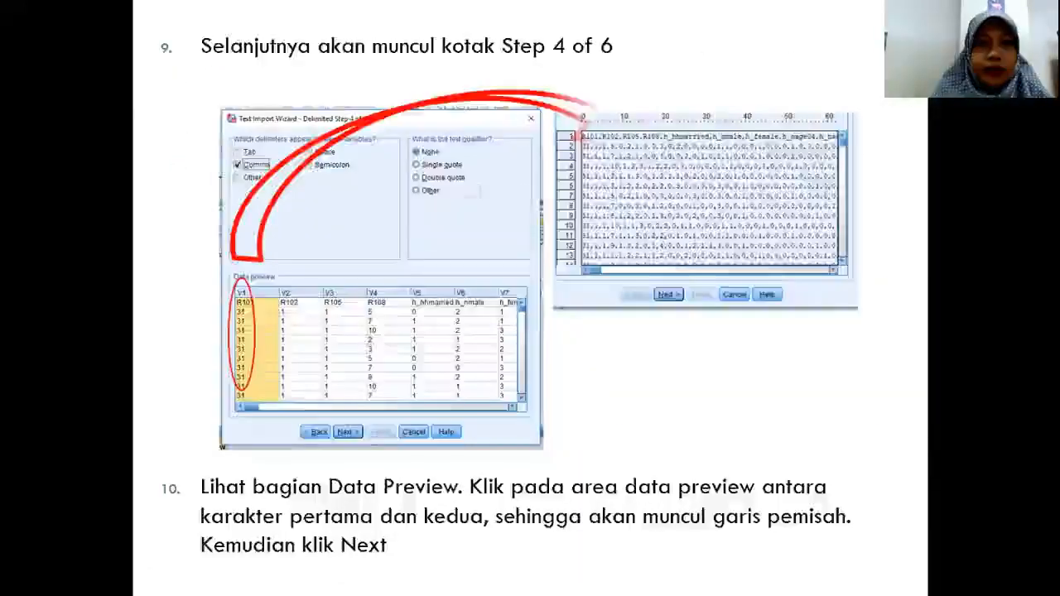
key("Right")
key("Right")
key("Right")
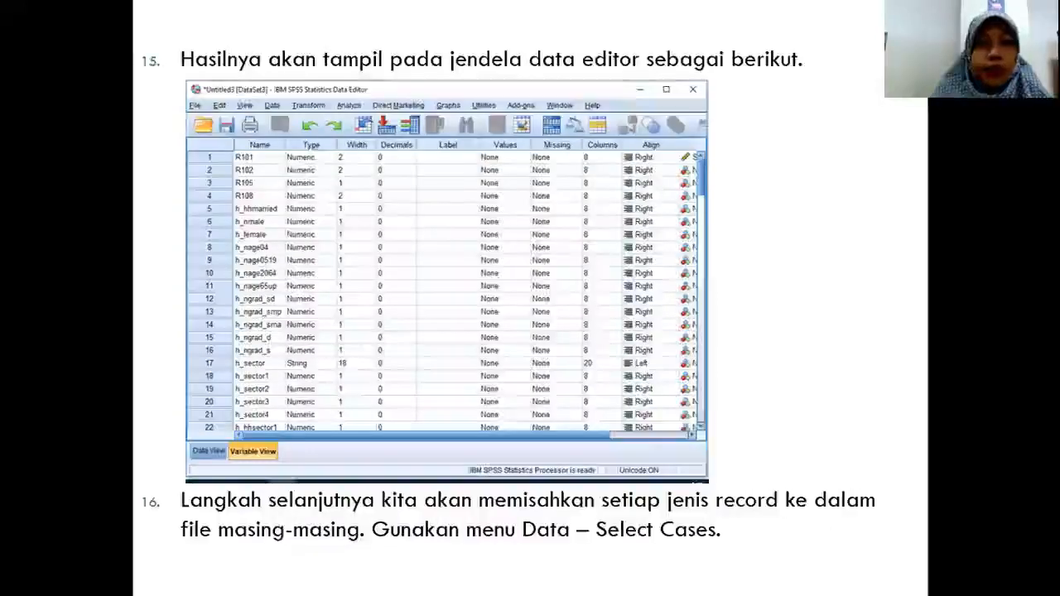
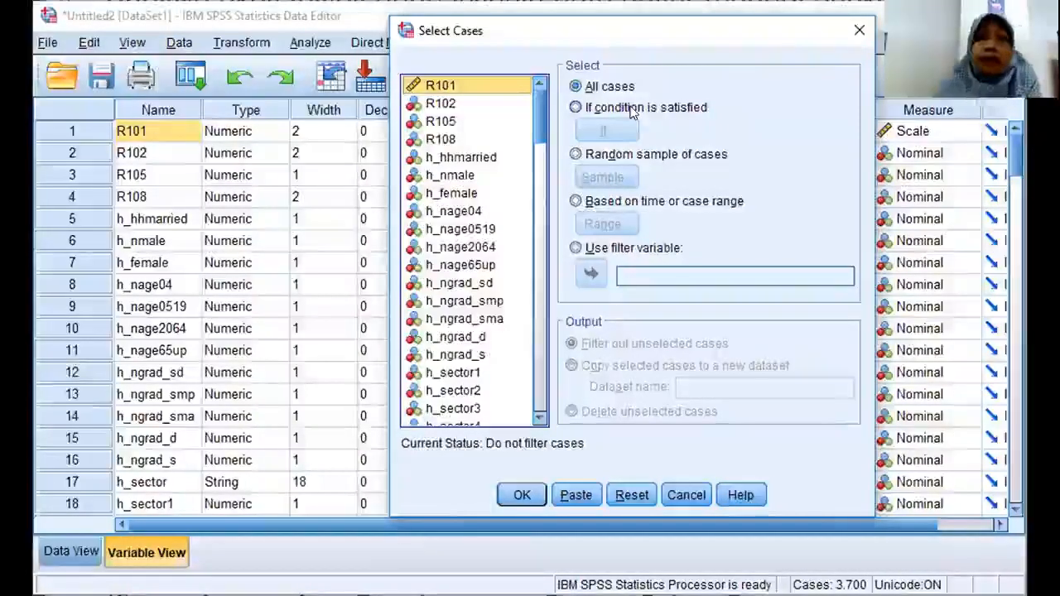
left_click(635, 107)
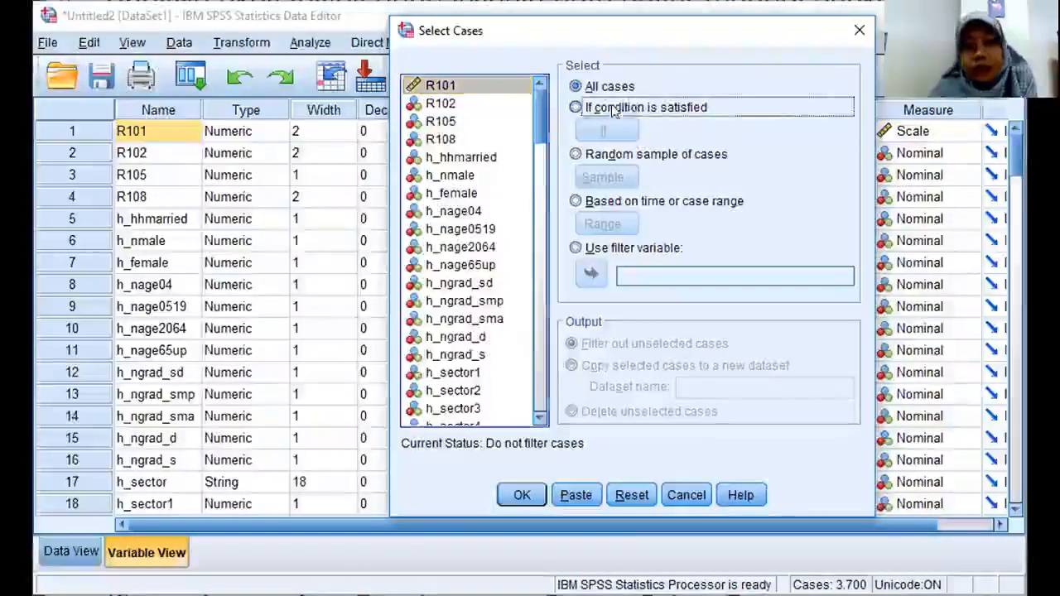
left_click(613, 129)
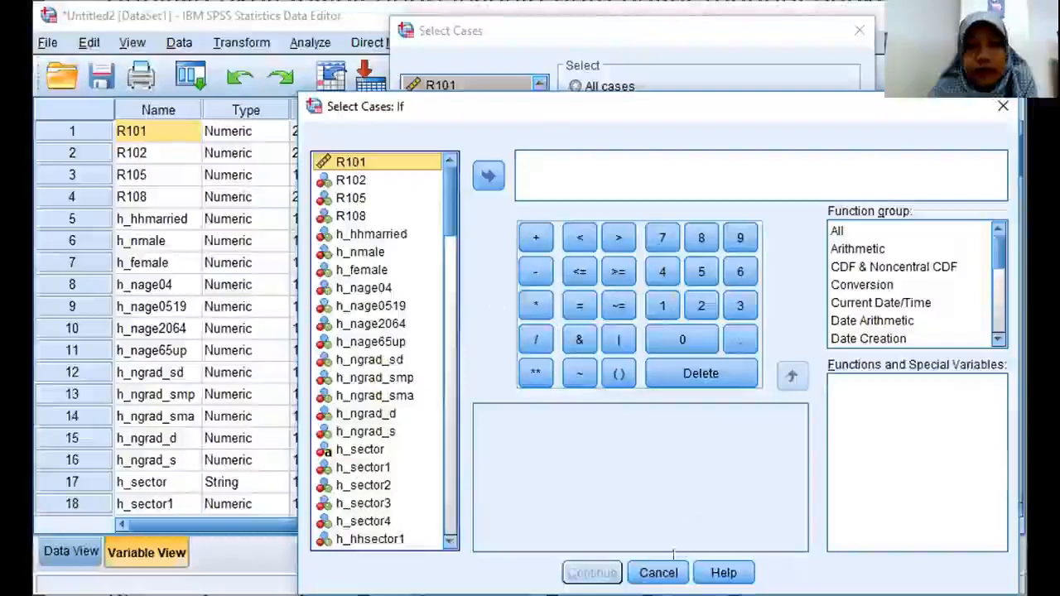
left_click(663, 573)
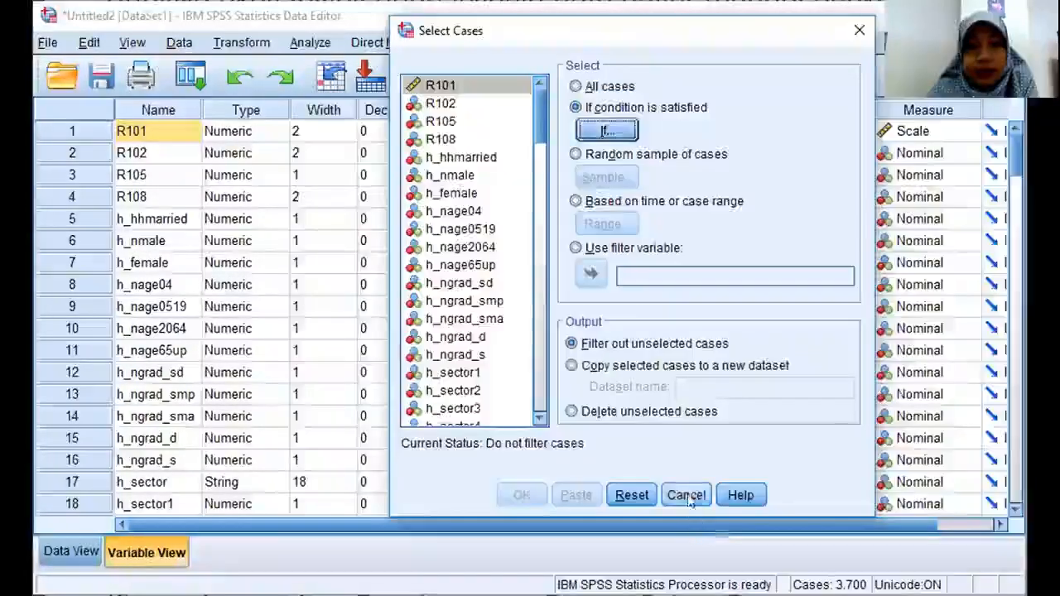
left_click(688, 496)
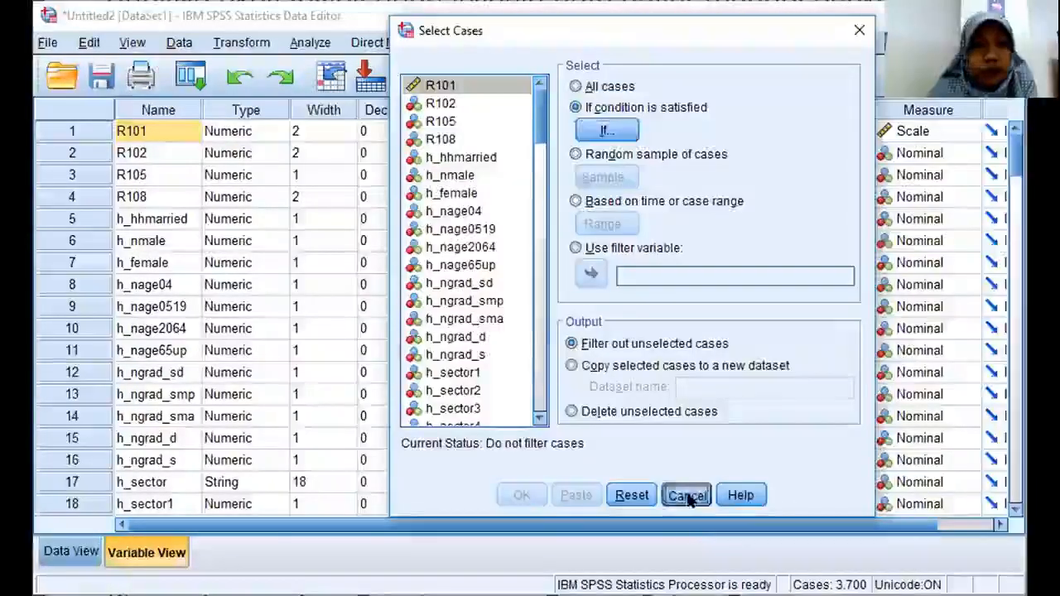
- Examine the h_hhmarried values of the first seven cases in the imported data
left_click(83, 557)
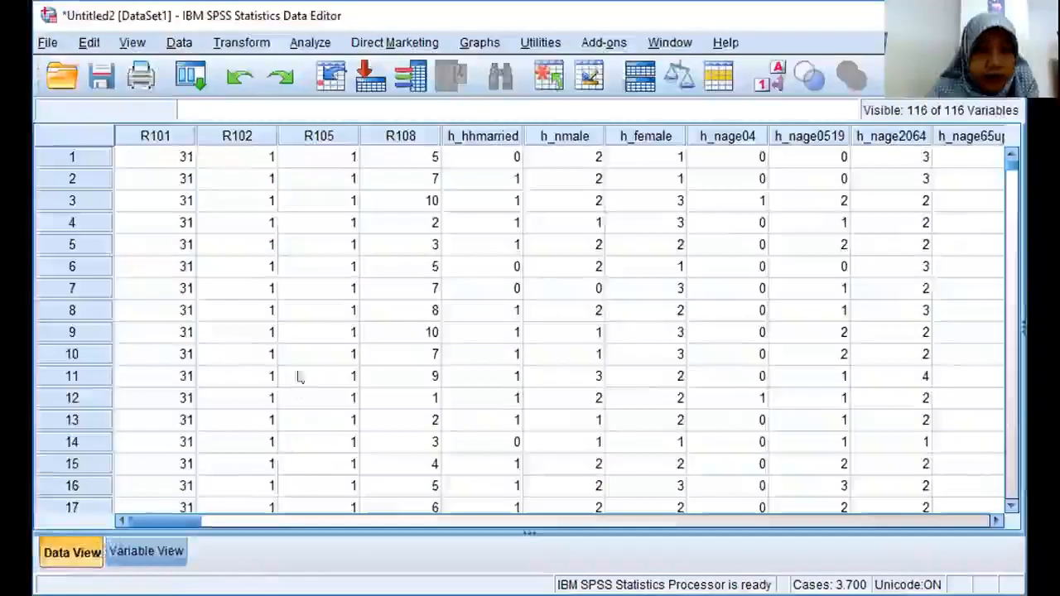
left_click(340, 243)
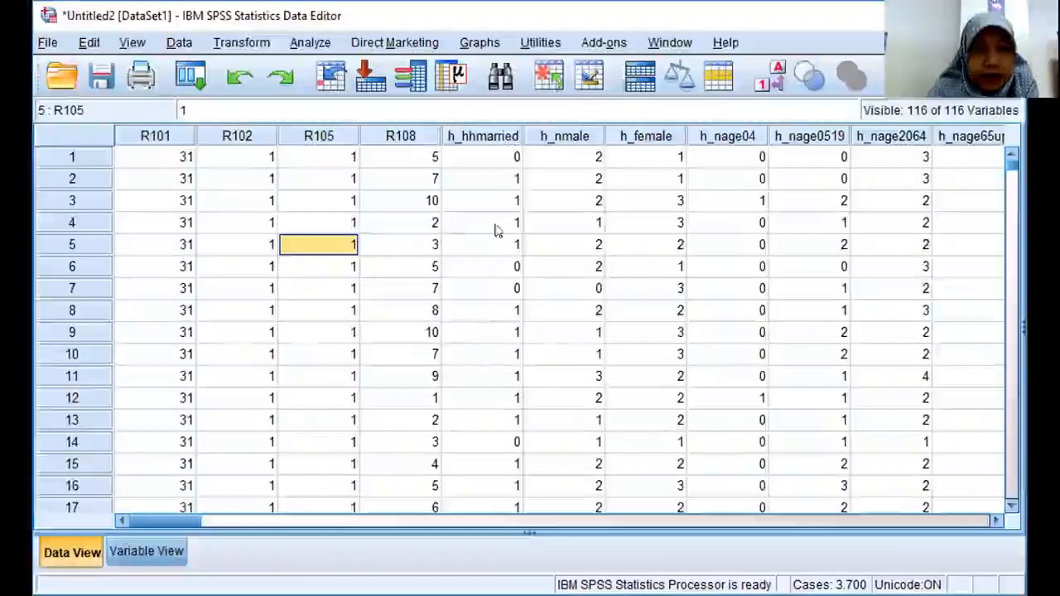
left_click(495, 159)
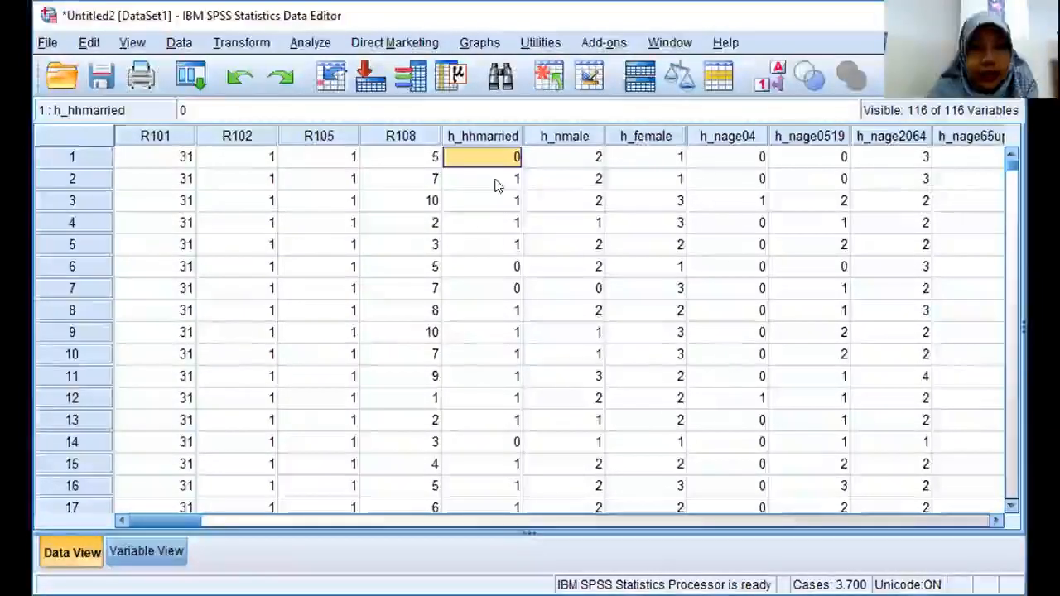
left_click(495, 183)
left_click(492, 197)
left_click(496, 224)
left_click(493, 247)
left_click(496, 157)
left_click(495, 266)
left_click(487, 289)
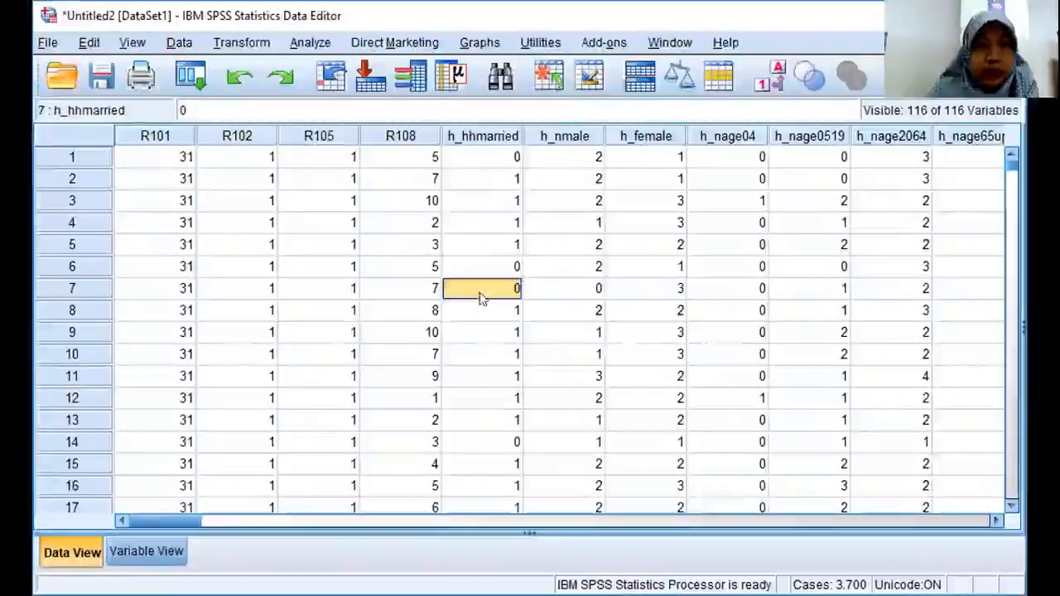
left_click(162, 553)
left_click(96, 553)
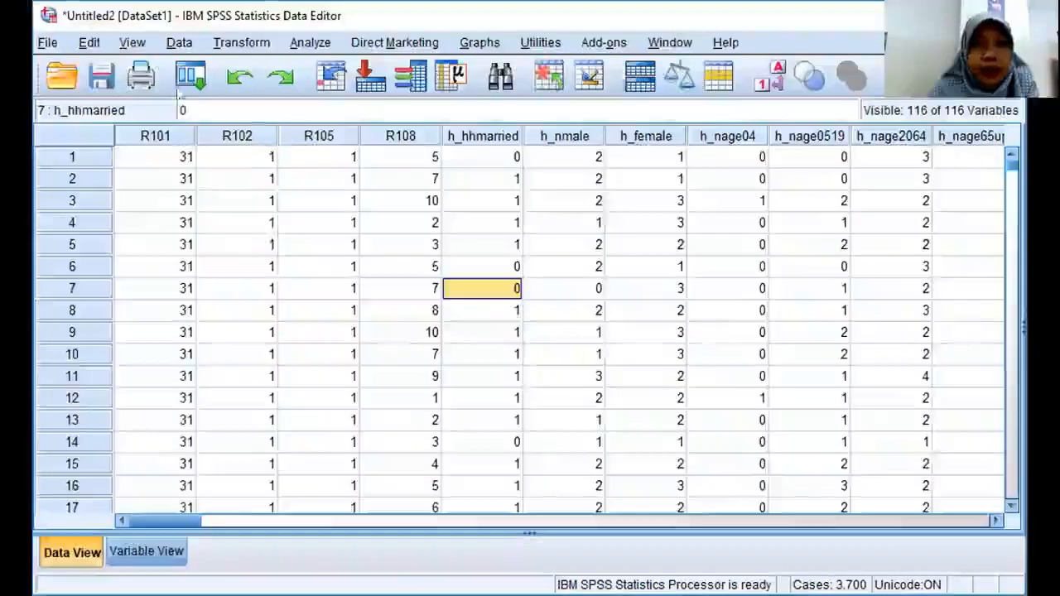
- Start Select Cases and choose to select only the cases that satisfy a condition
left_click(179, 42)
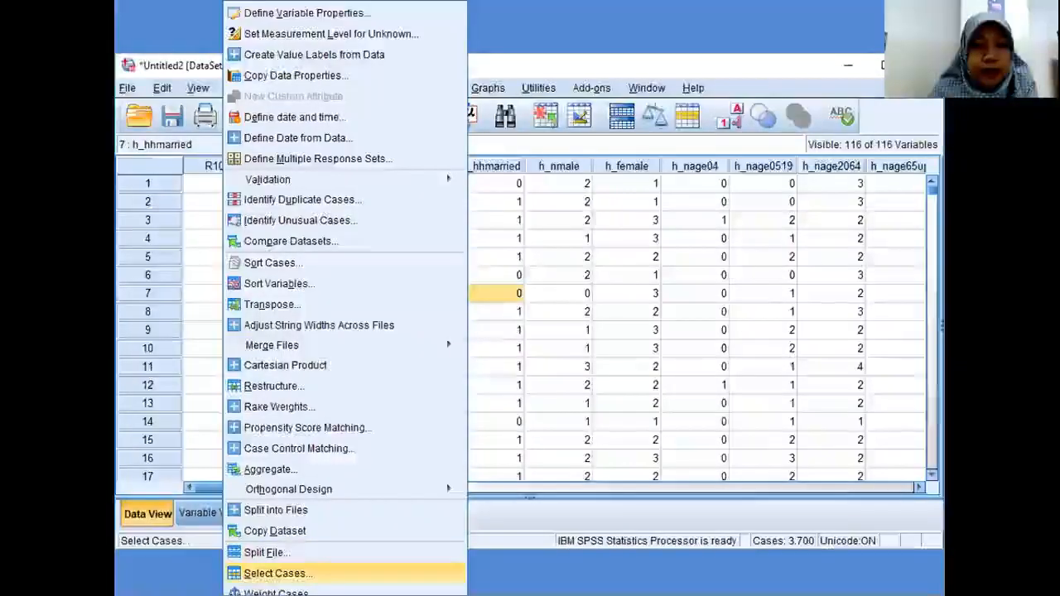
left_click(322, 573)
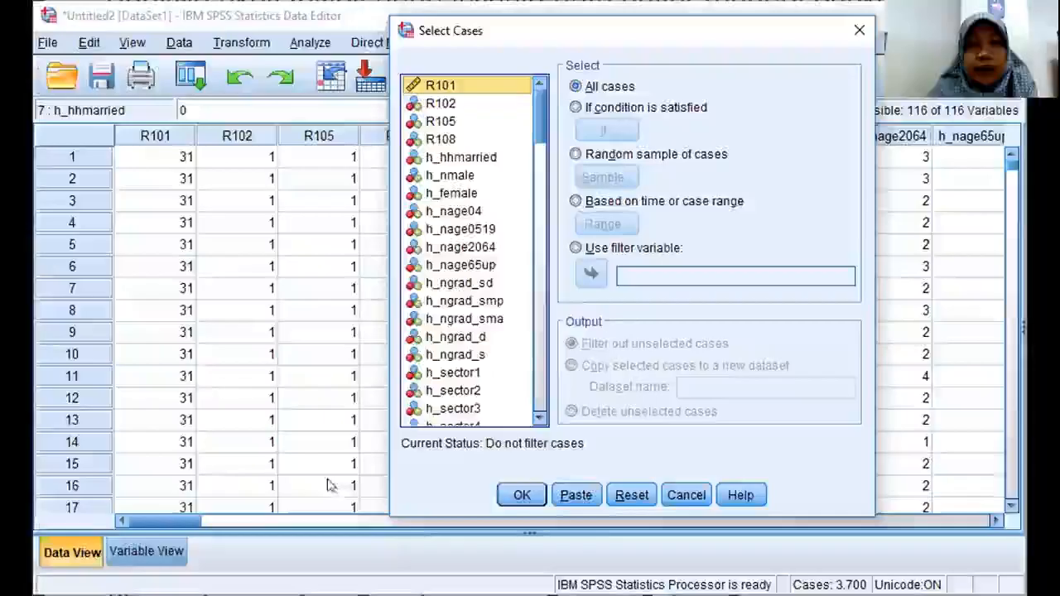
left_click(598, 107)
left_click(606, 129)
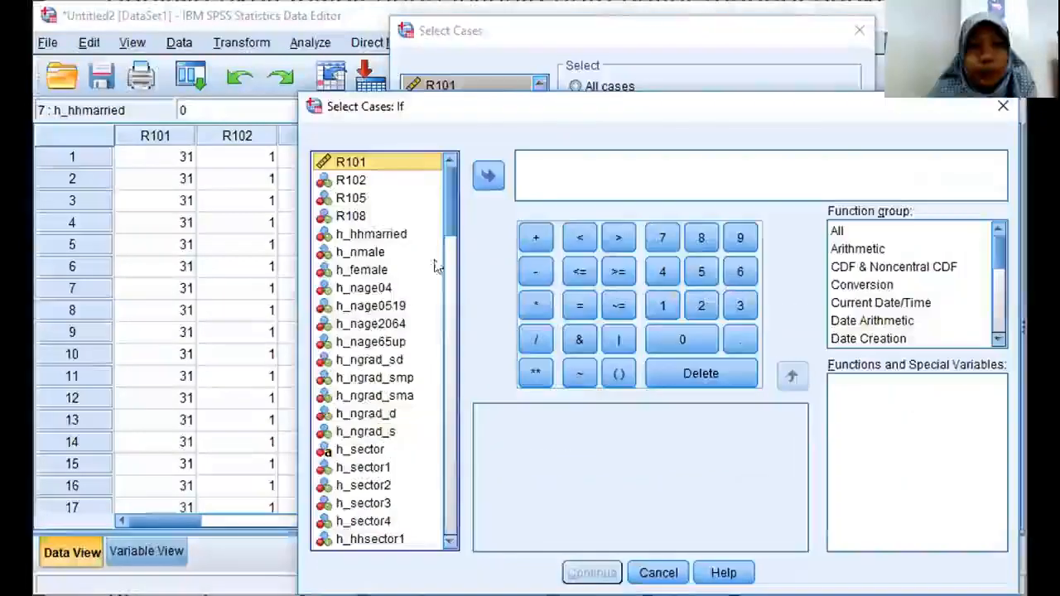
left_click(395, 235)
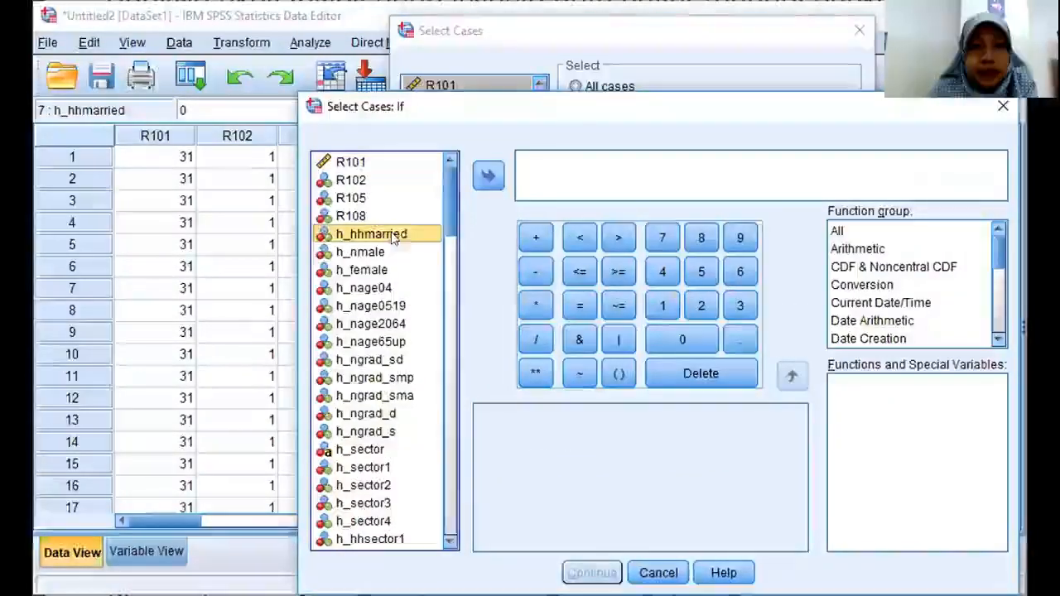
left_click(488, 176)
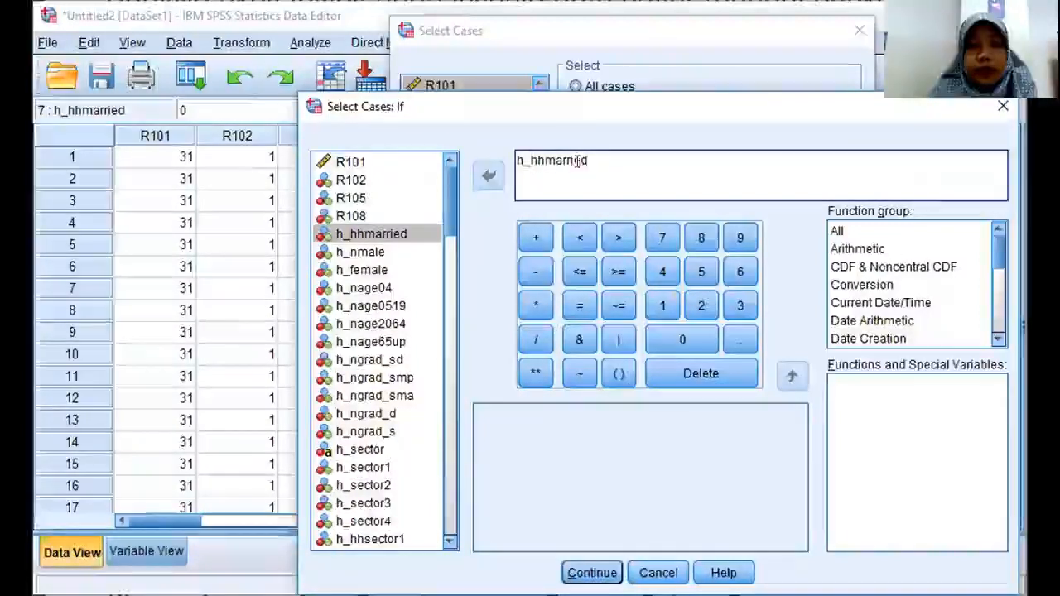
left_click(658, 573)
- Define the case selection condition as h_hhmarried = 0
left_click(604, 129)
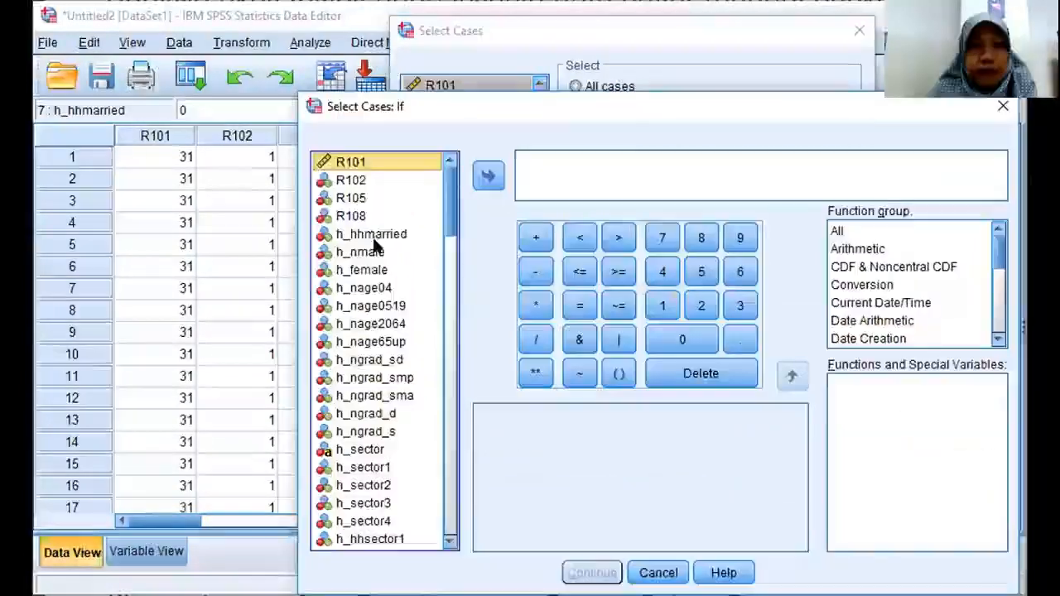
left_click(488, 175)
left_click(579, 306)
left_click(681, 340)
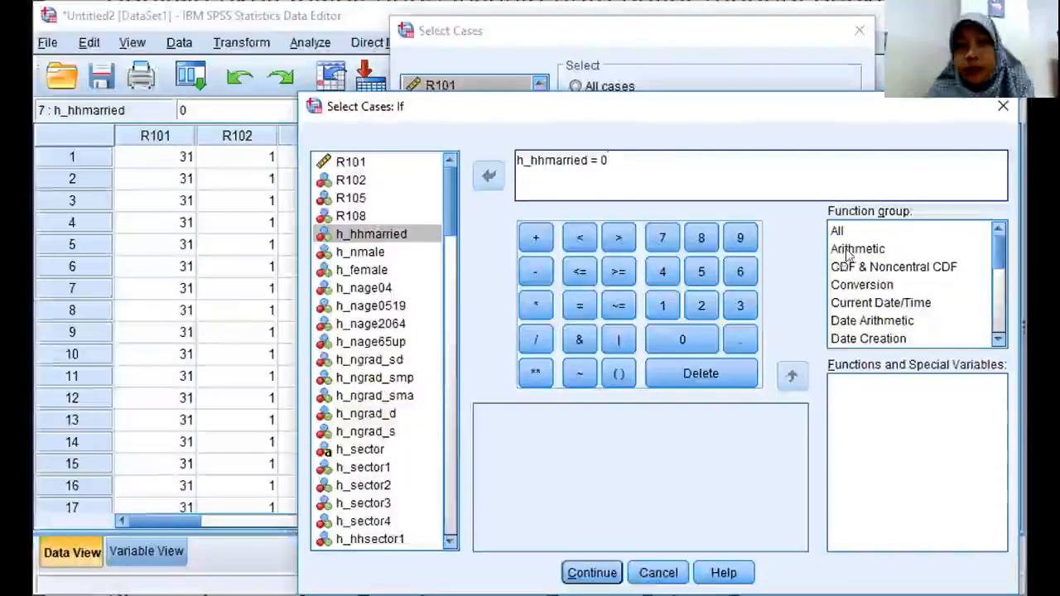
- Examine the functions available in the Conversion, Current Date/Time, Date Creation and Missing Values groups
left_click(848, 287)
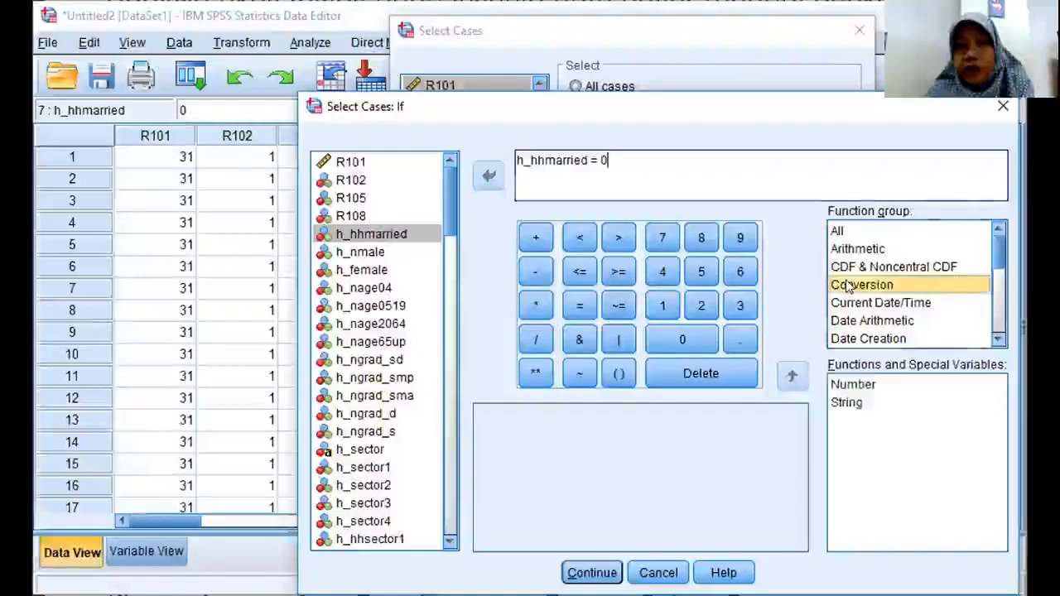
left_click(891, 313)
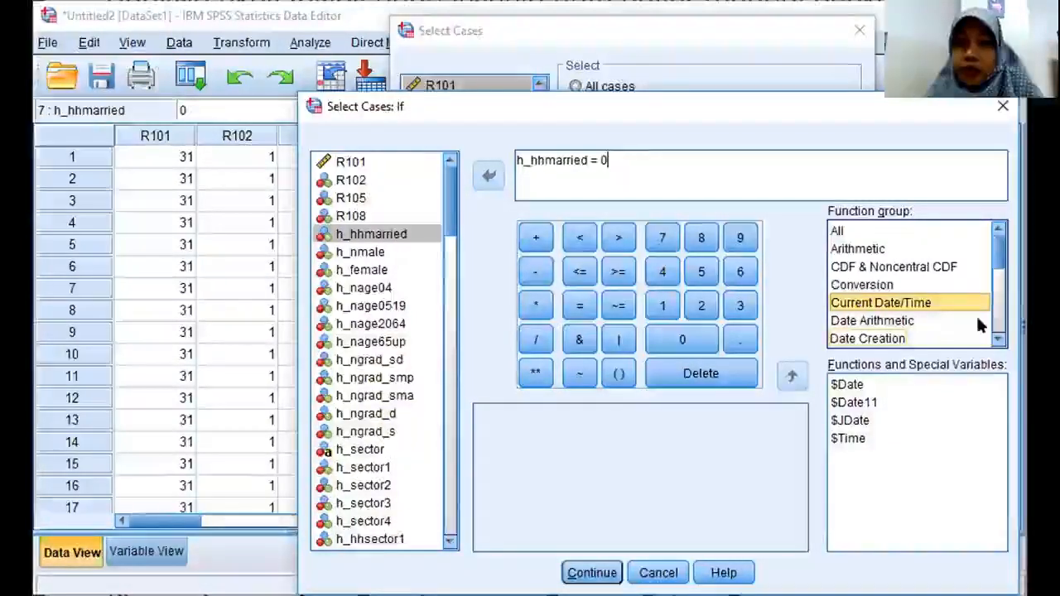
left_click(886, 338)
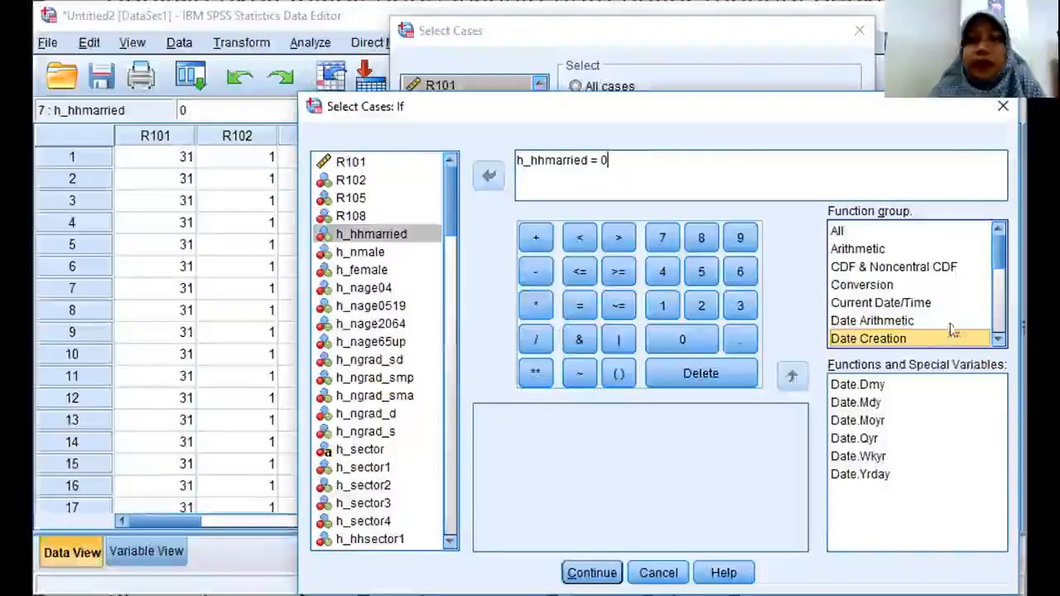
left_click_drag(997, 253, 996, 276)
left_click(901, 328)
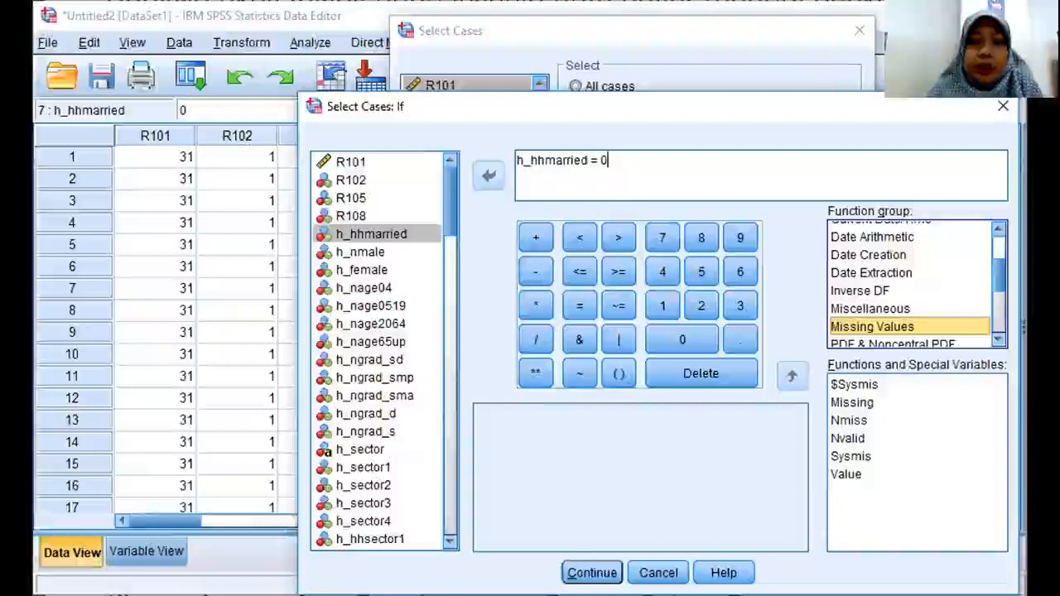
- Accept the condition and apply the case selection, filtering out the unselected cases
left_click(596, 573)
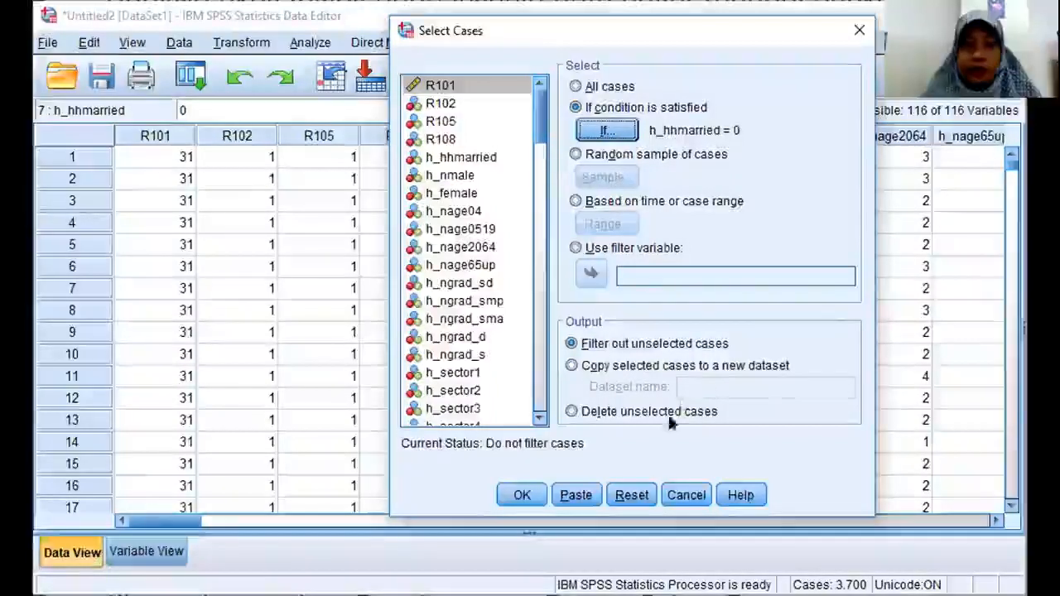
left_click(520, 496)
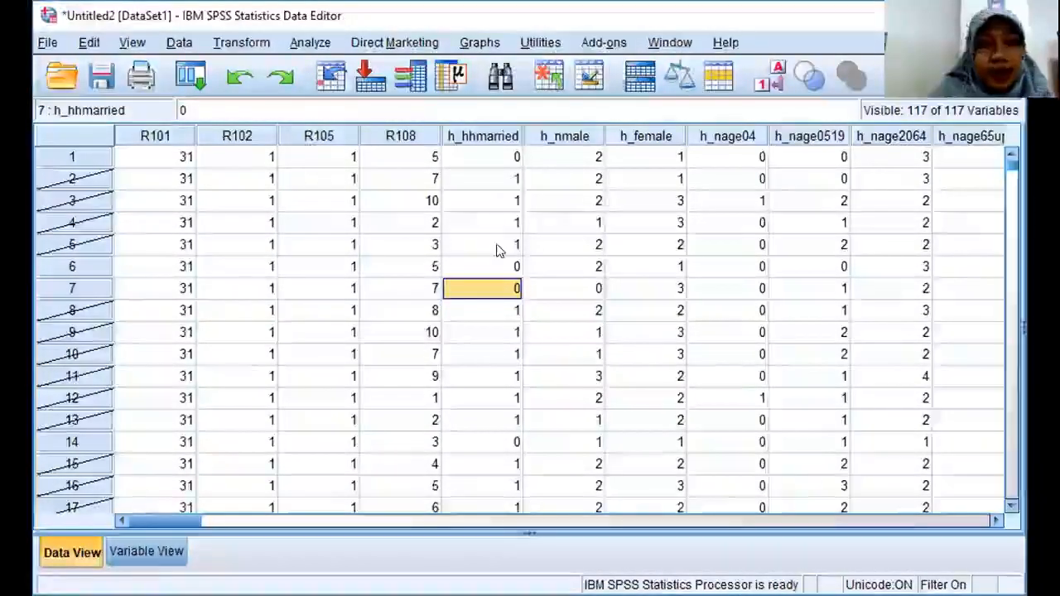
left_click(508, 177)
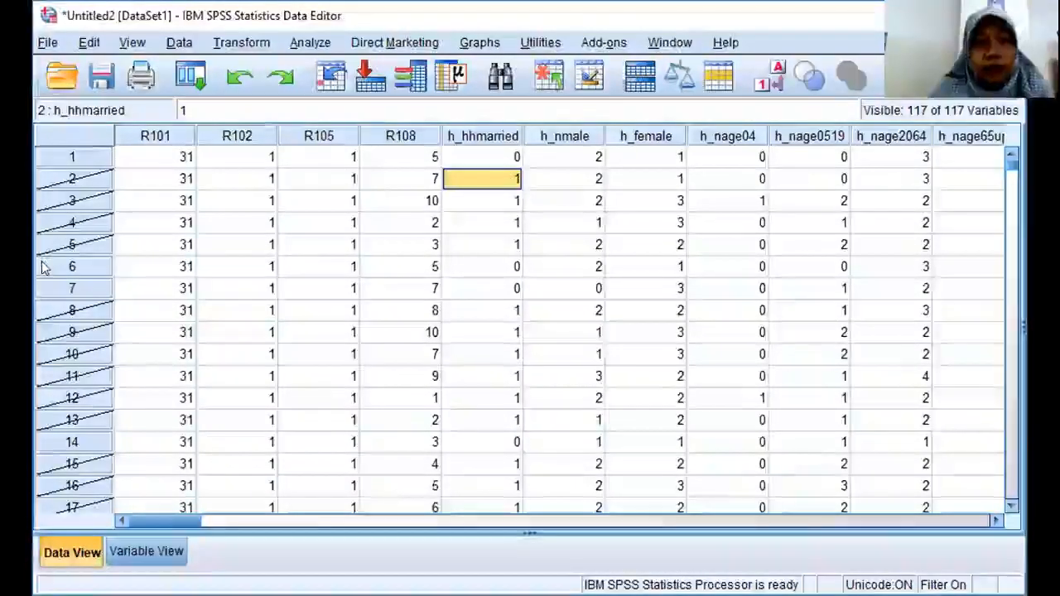
- Reset the Select Cases settings and apply them so that all cases are included
left_click(181, 45)
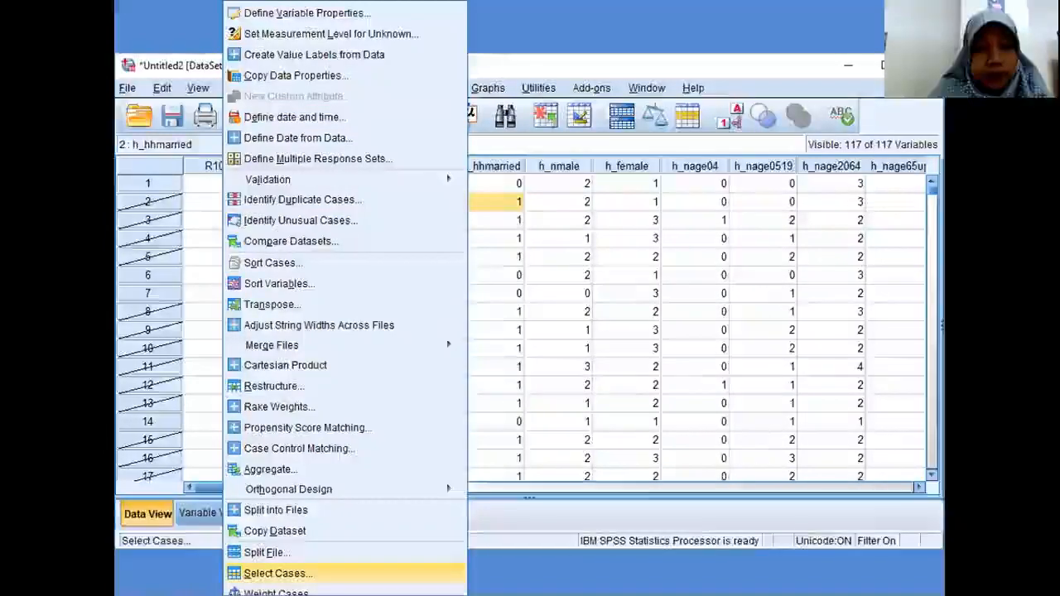
left_click(278, 574)
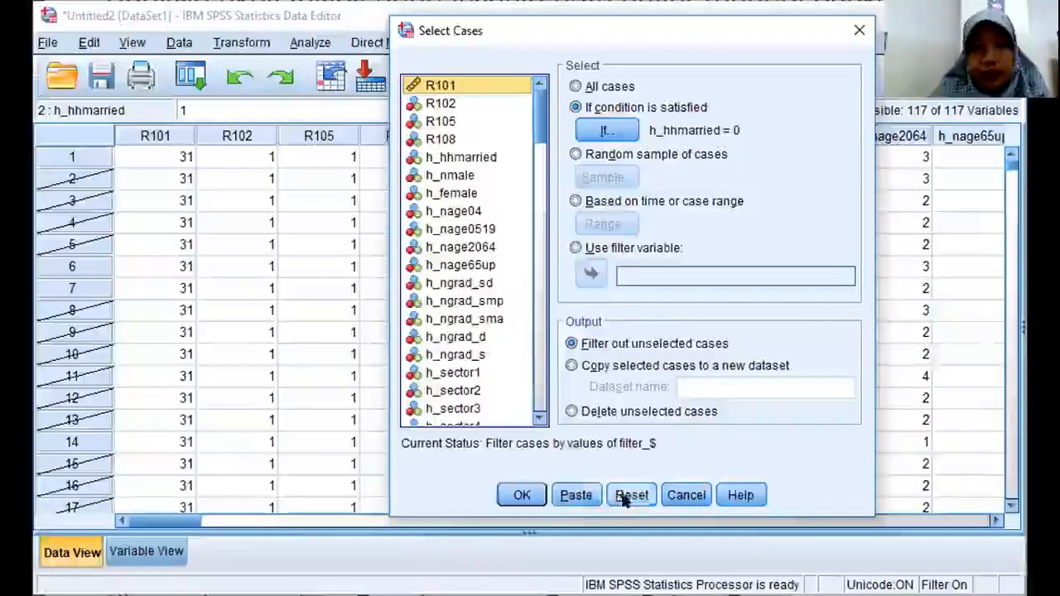
left_click(625, 495)
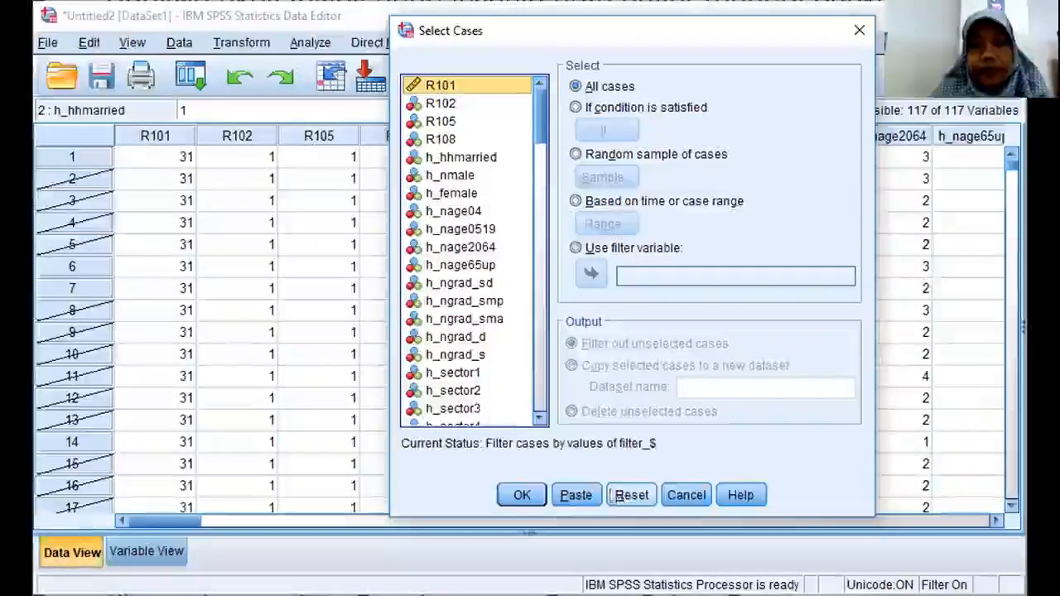
left_click(507, 497)
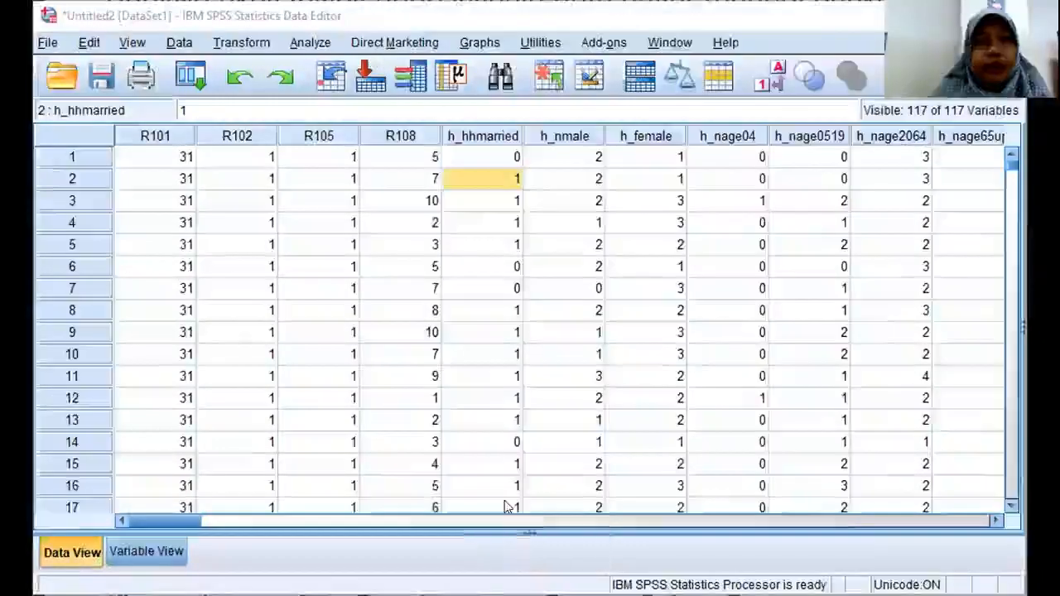
left_click(41, 222)
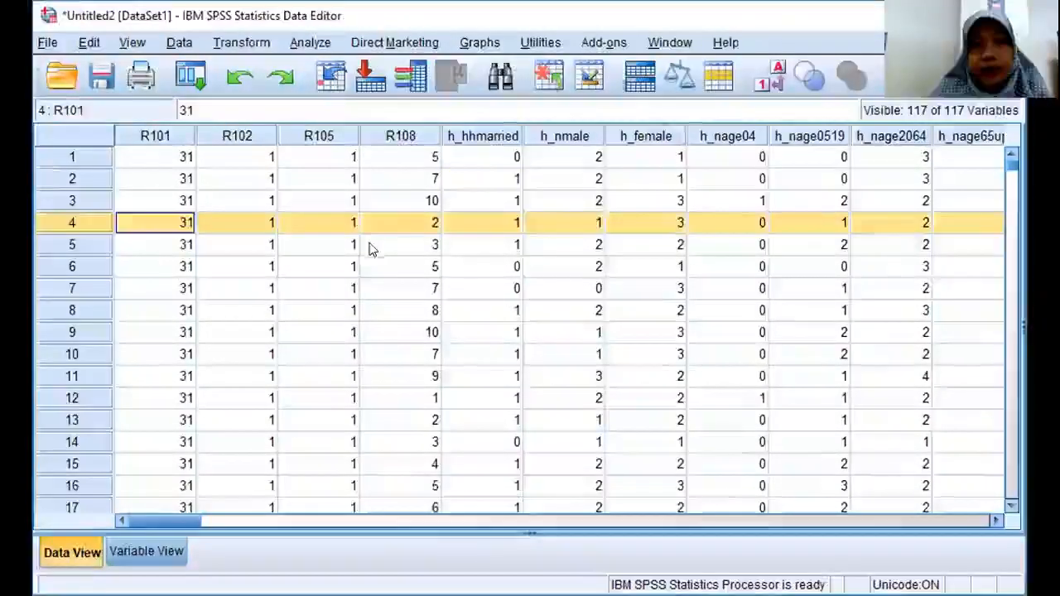
- Reopen Select Cases and define its If condition on the household marriage variable as h_hhmarried = 0
left_click(179, 43)
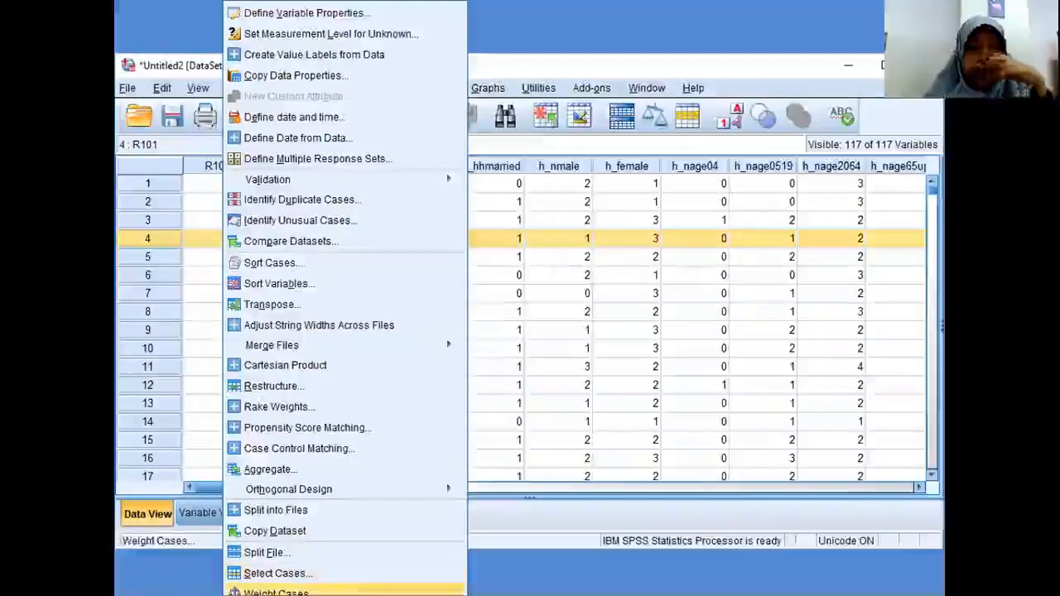
left_click(273, 573)
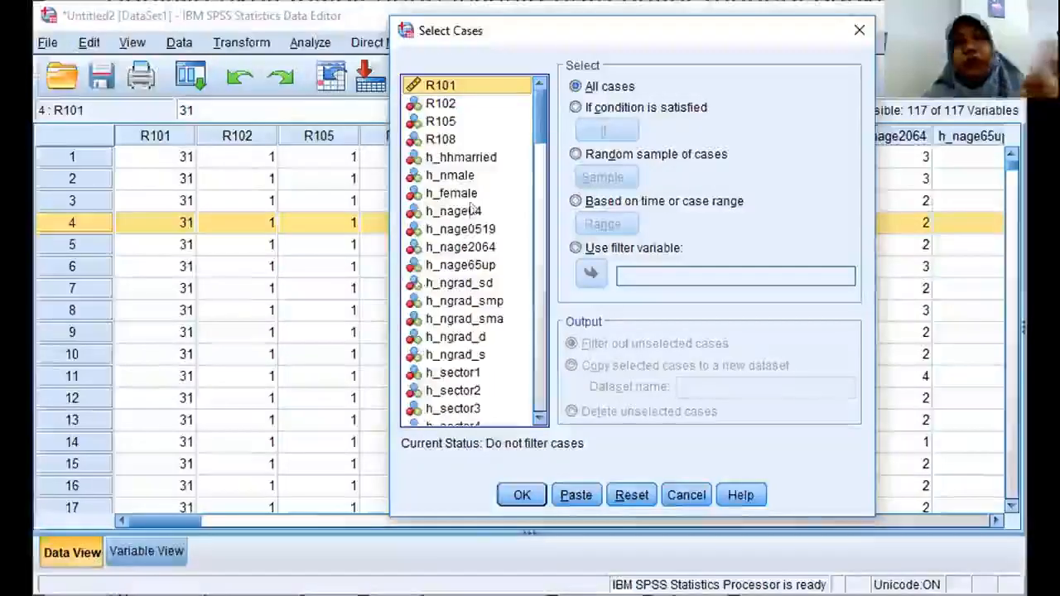
left_click(472, 158)
left_click(598, 109)
left_click(605, 131)
left_click(371, 234)
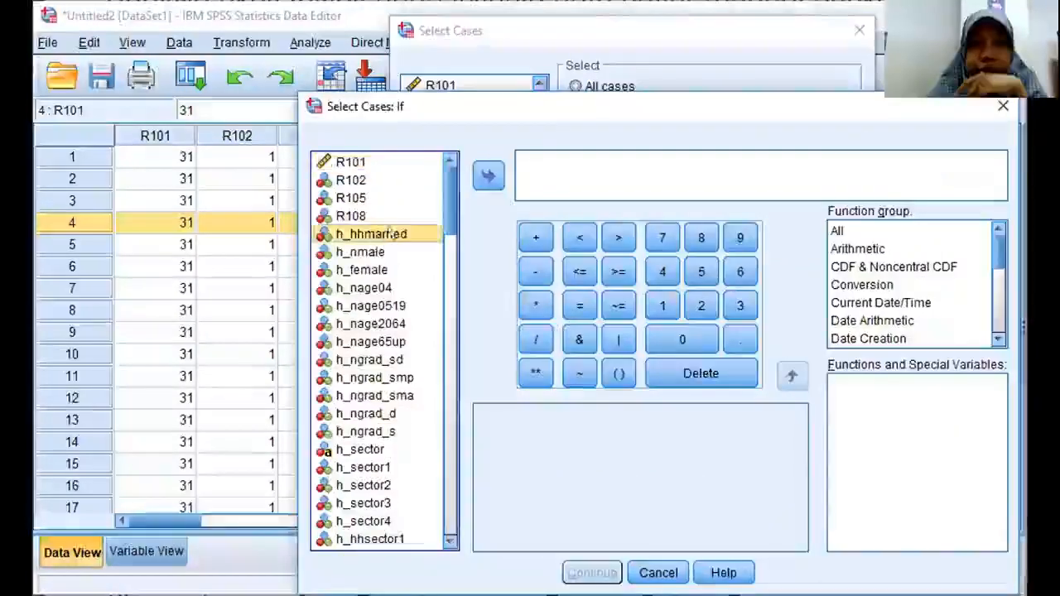
left_click(488, 174)
left_click(579, 306)
left_click(663, 341)
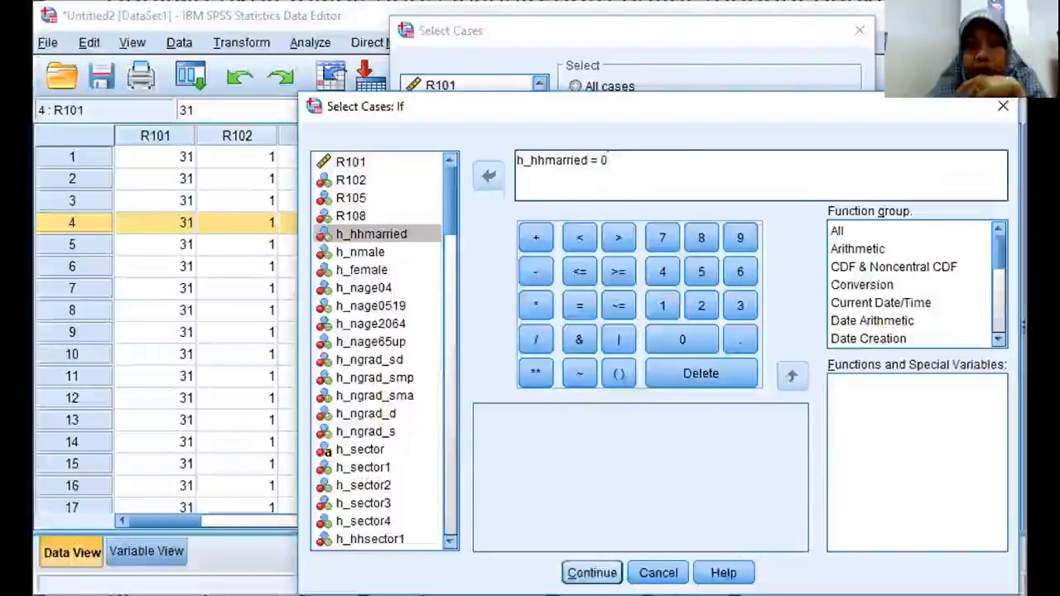
left_click(593, 574)
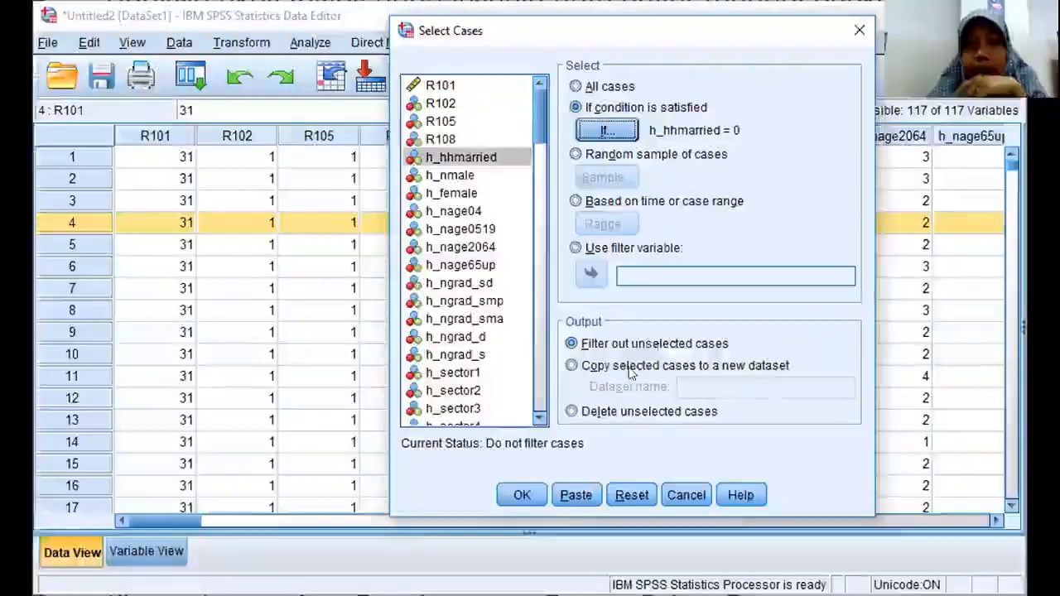
- Copy the selected cases to a new dataset named married0
left_click(633, 368)
left_click(701, 388)
type("marrie")
key("BackSpace")
key("BackSpace")
key("BackSpace")
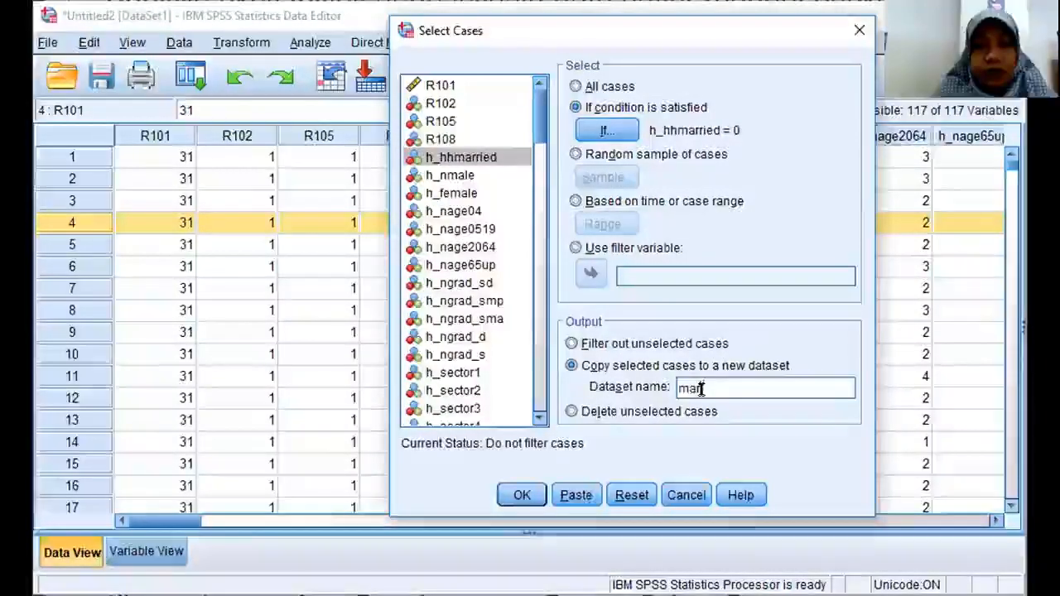
type("ried")
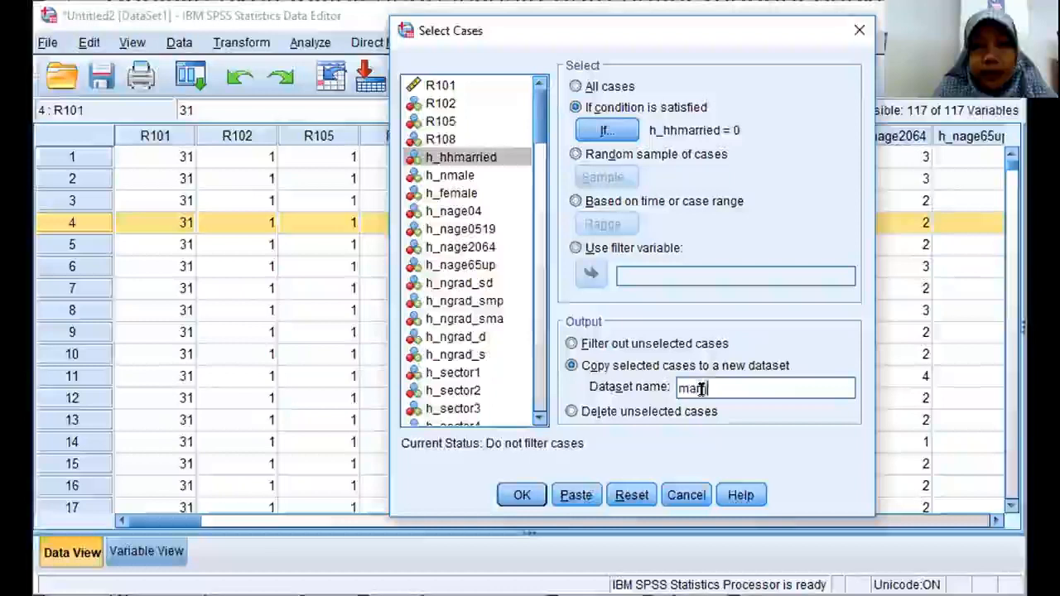
type("0")
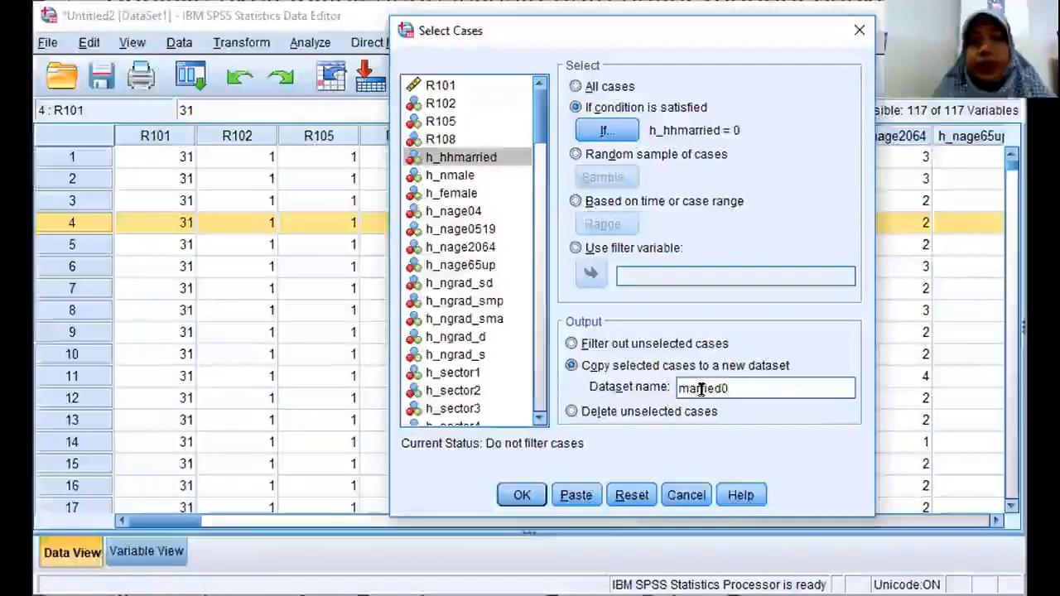
left_click(519, 497)
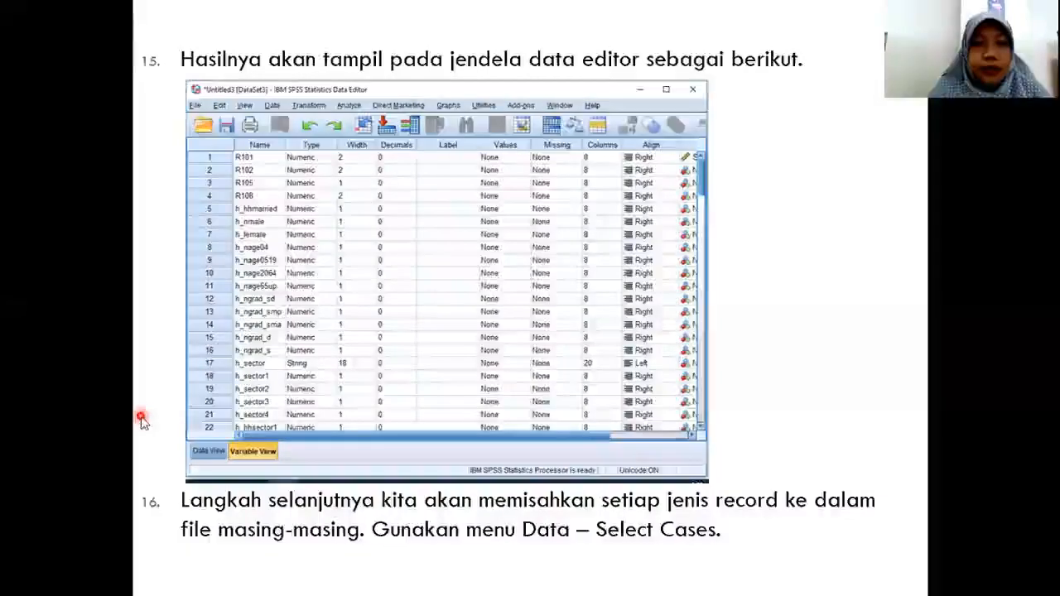
right_click(141, 417)
left_click(236, 195)
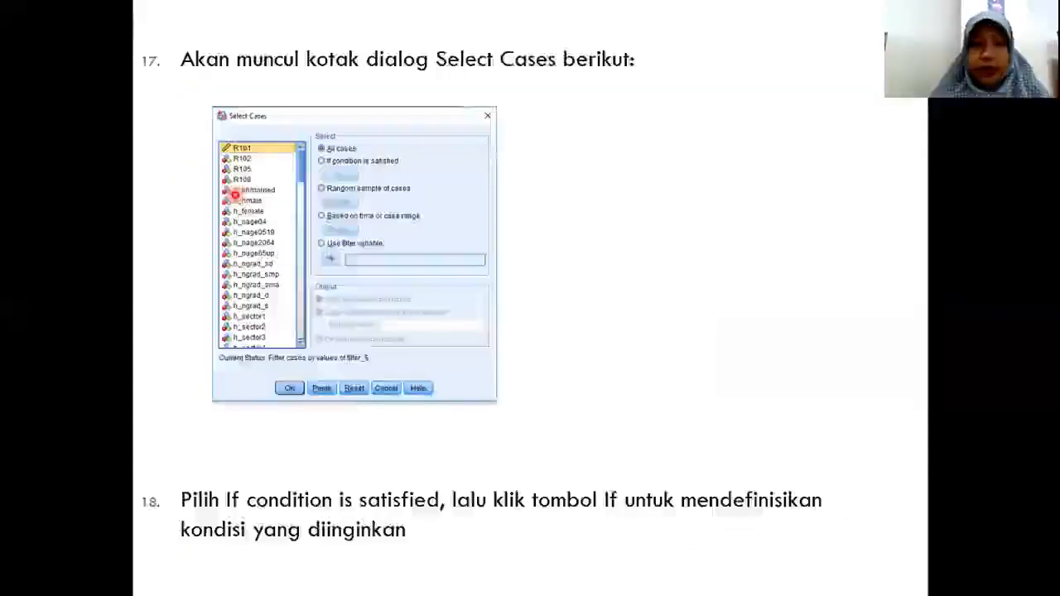
left_click(235, 195)
left_click(235, 195)
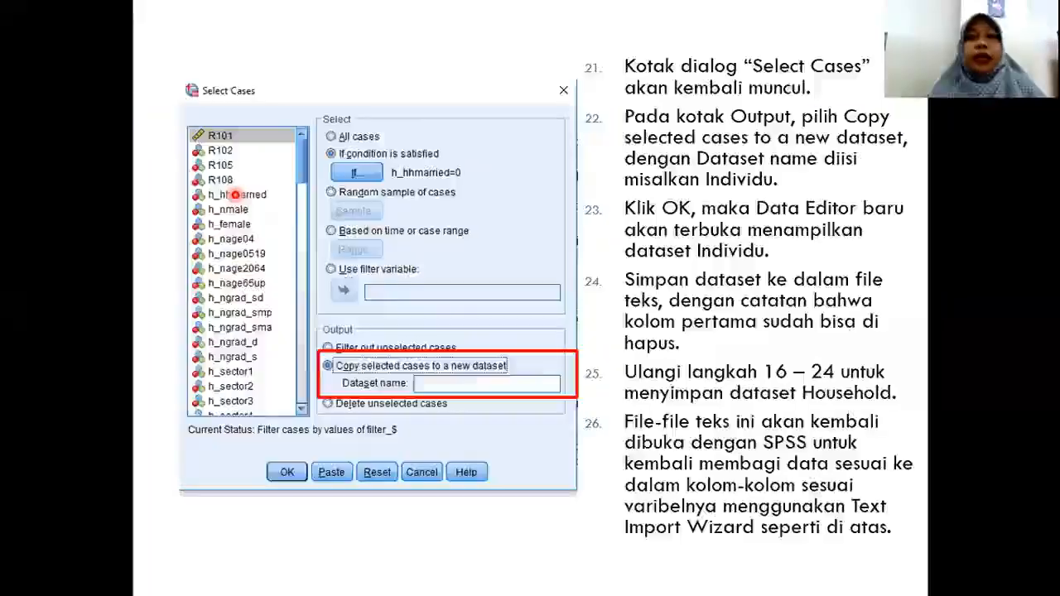
left_click(235, 194)
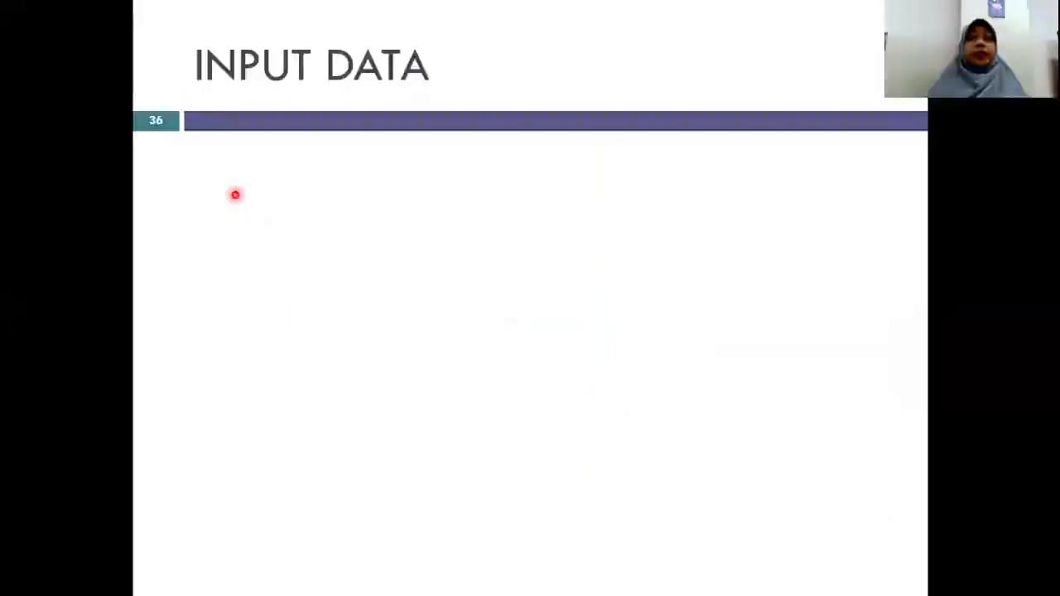
left_click(235, 195)
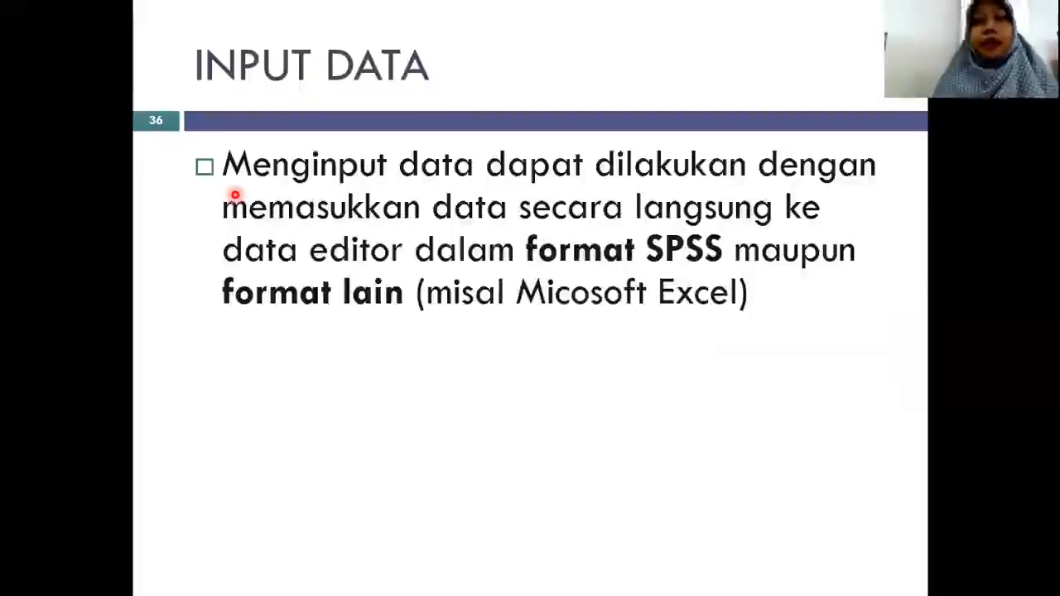
left_click(235, 195)
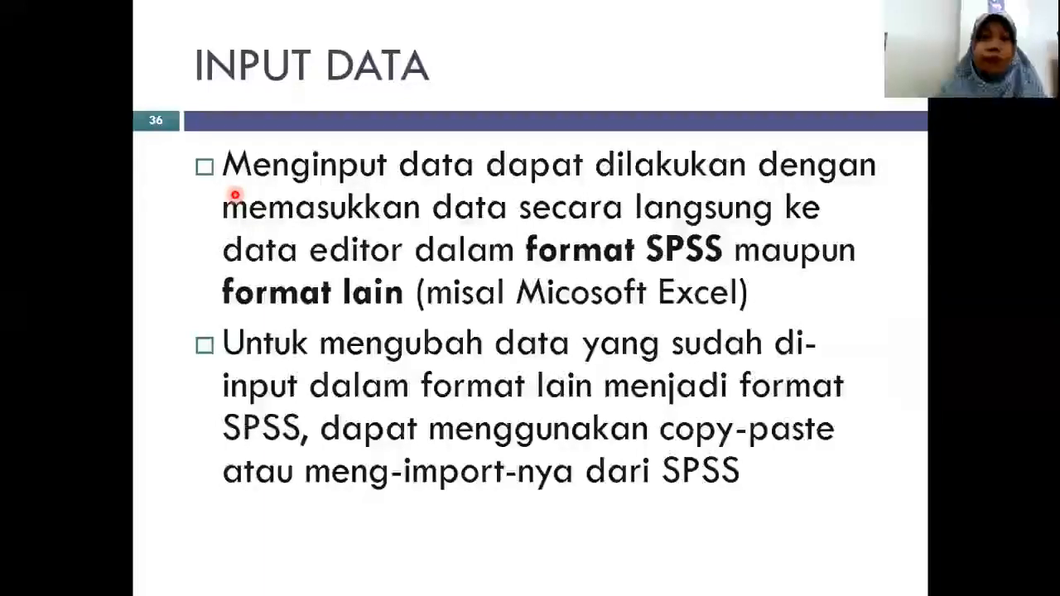
key("Right")
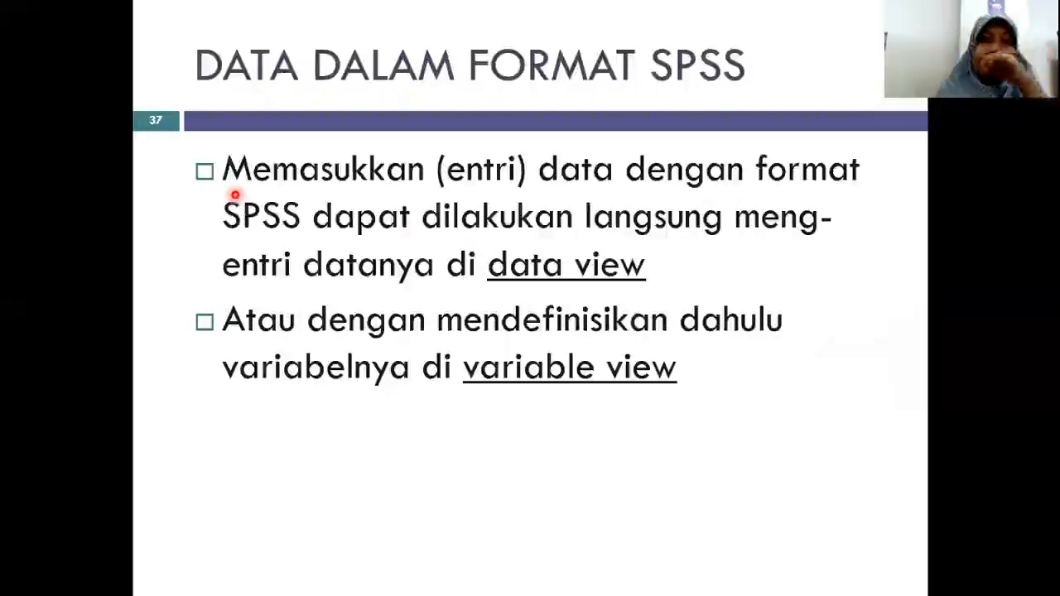
key("Right")
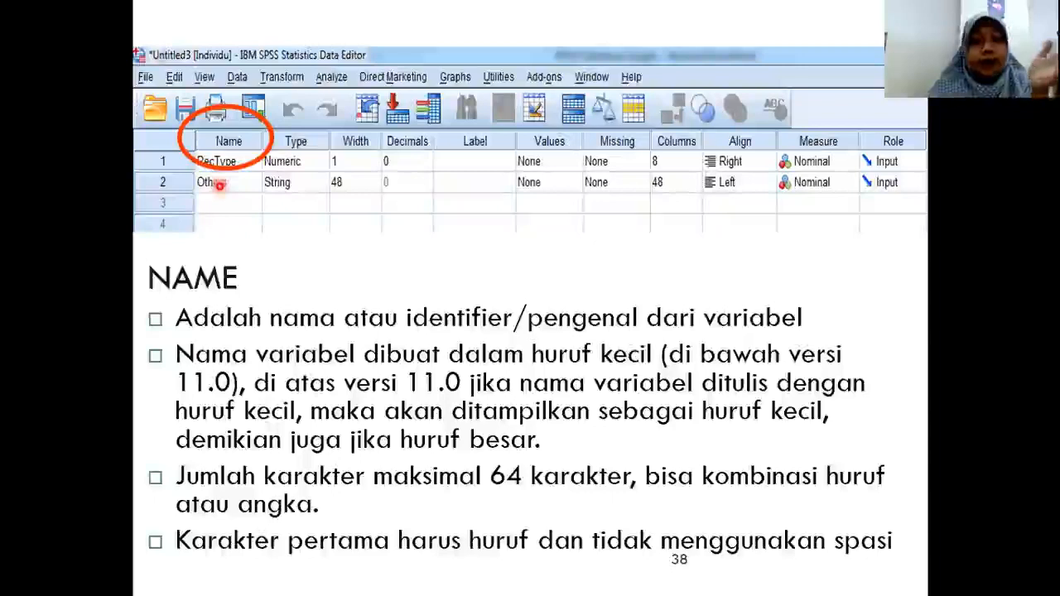
key("Right")
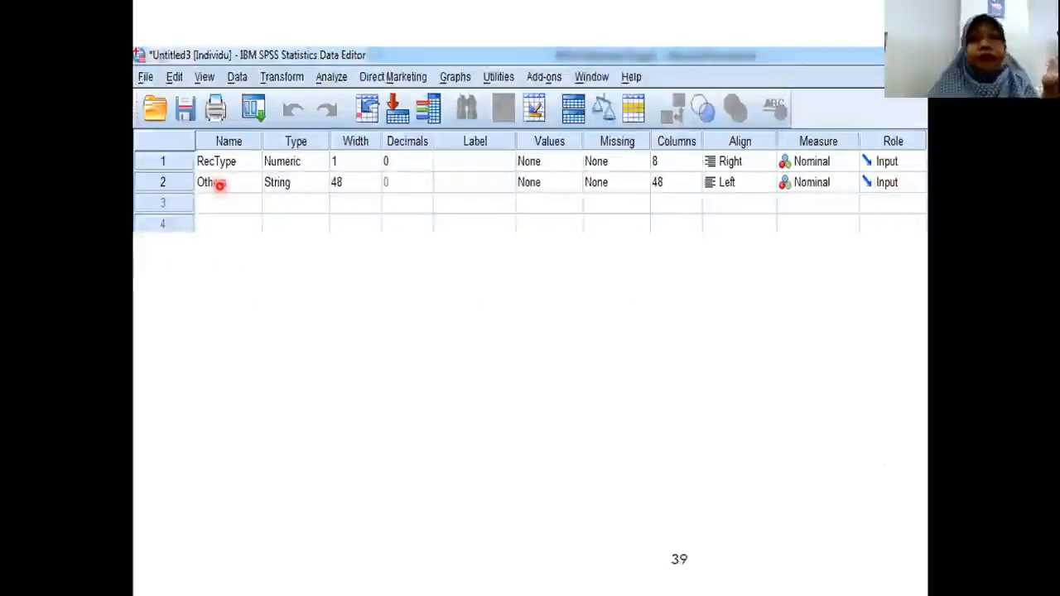
key("Right")
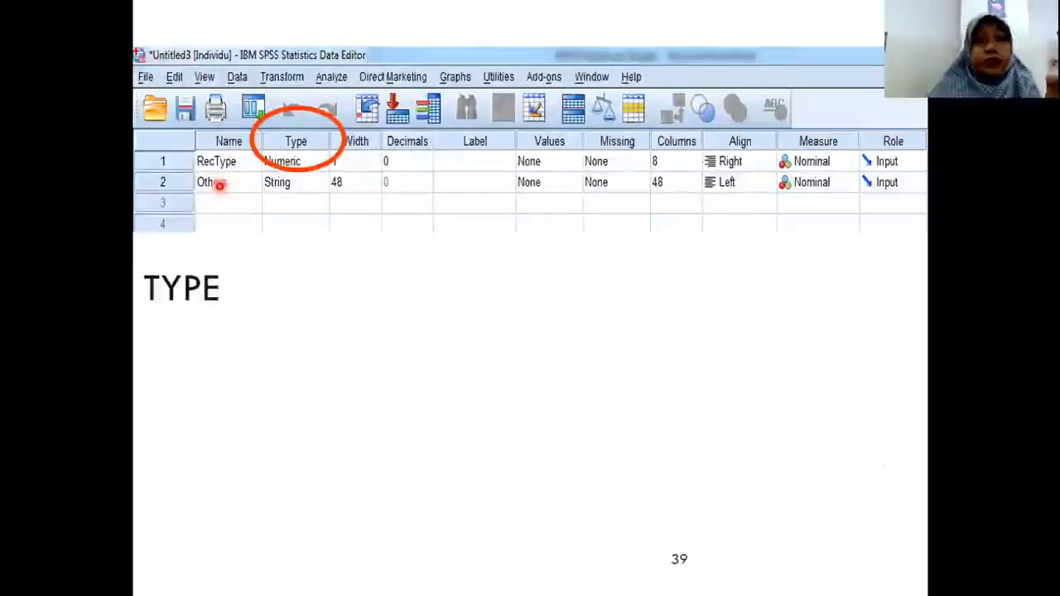
key("Right")
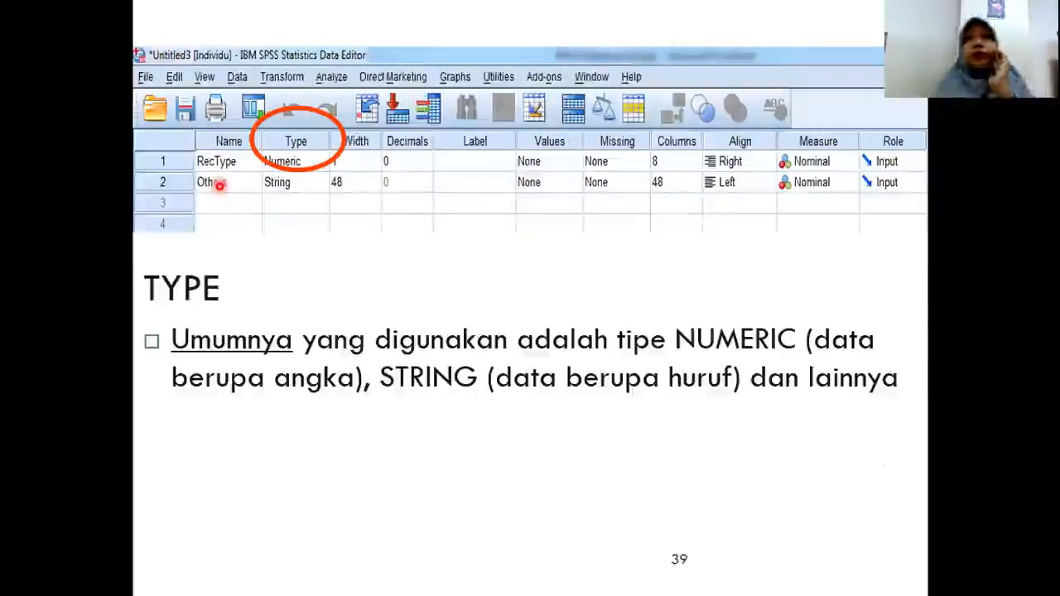
key("Right")
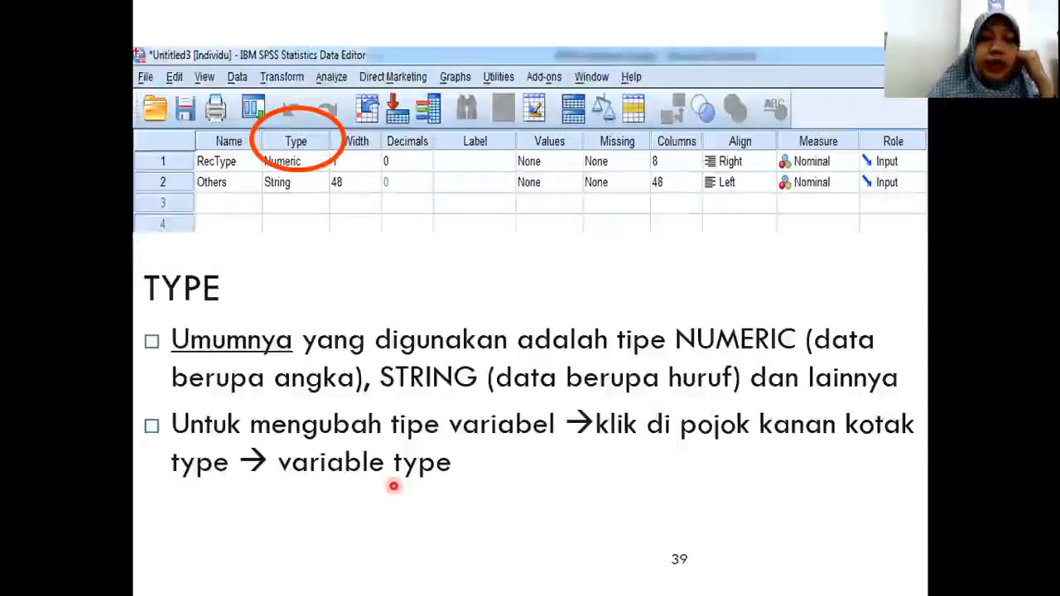
key("Right")
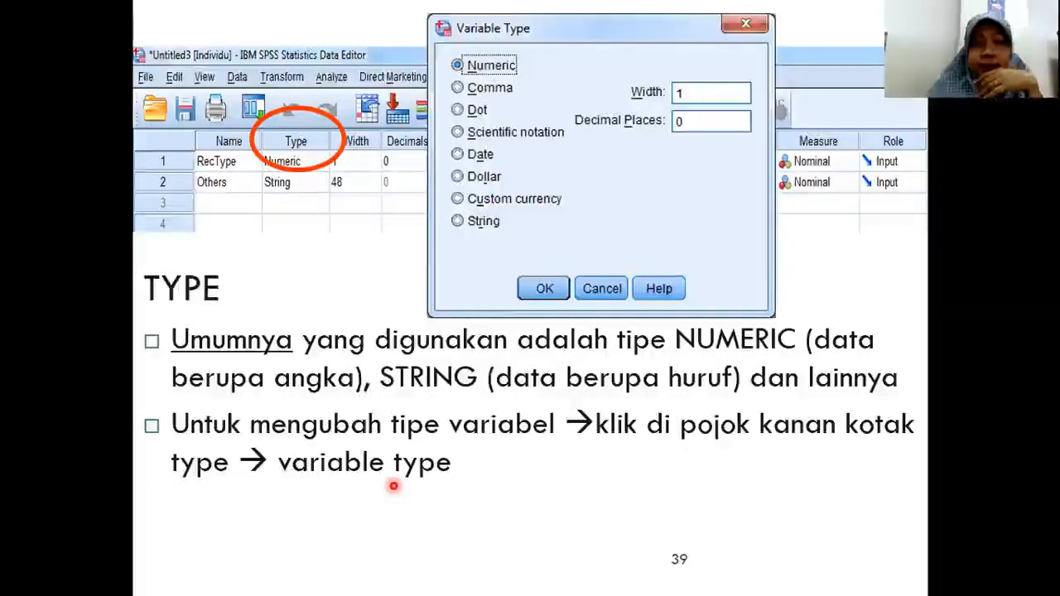
key("Right")
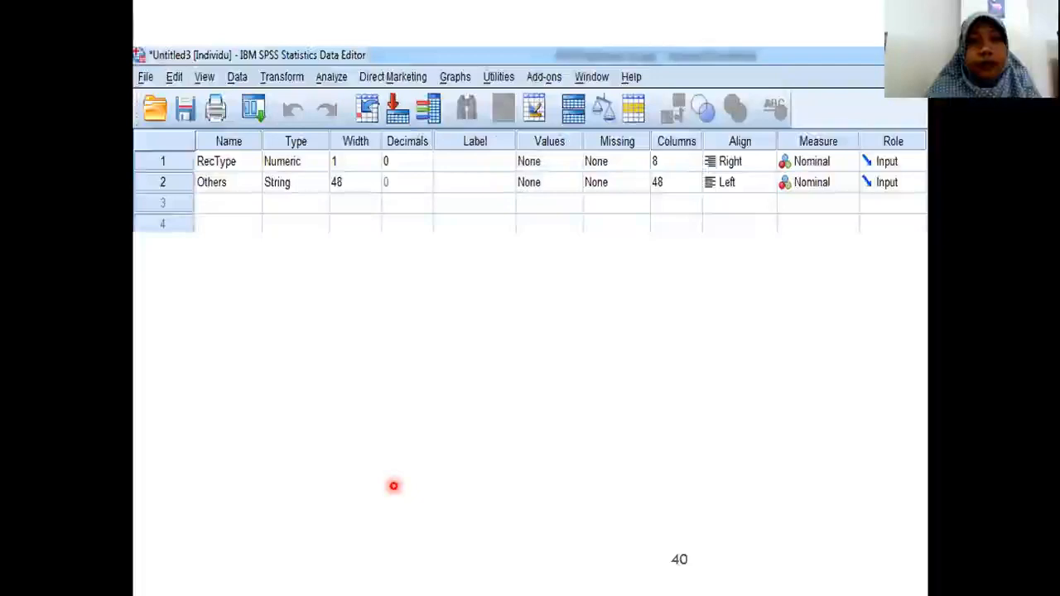
key("Right")
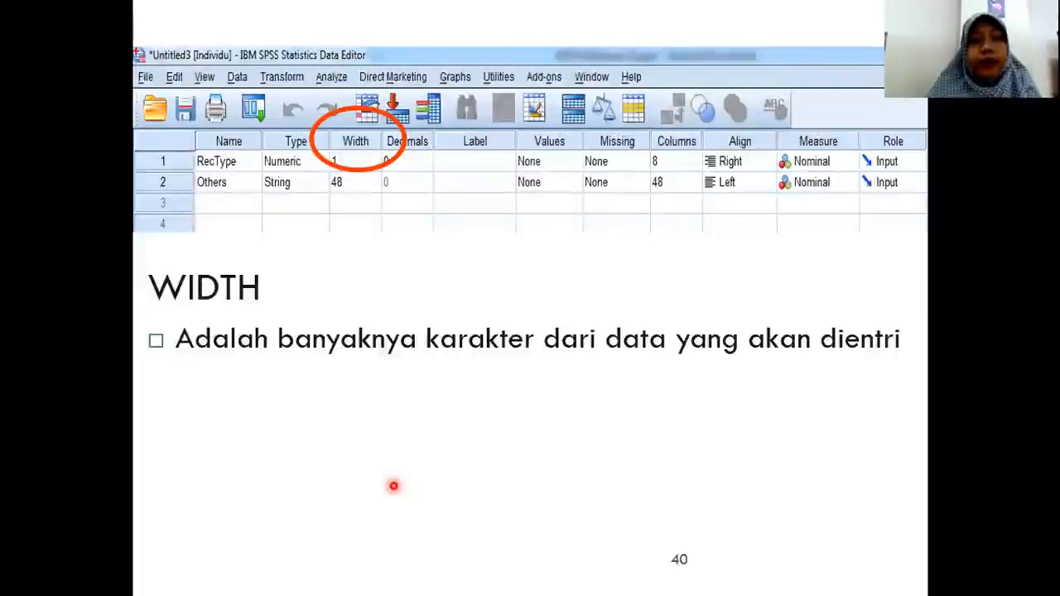
key("Right")
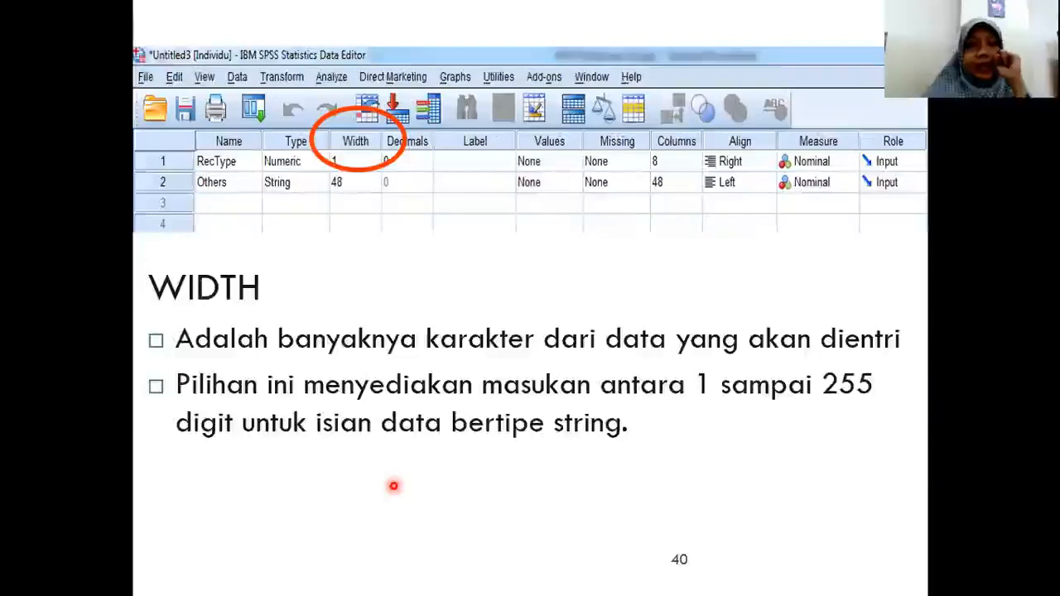
key("Right")
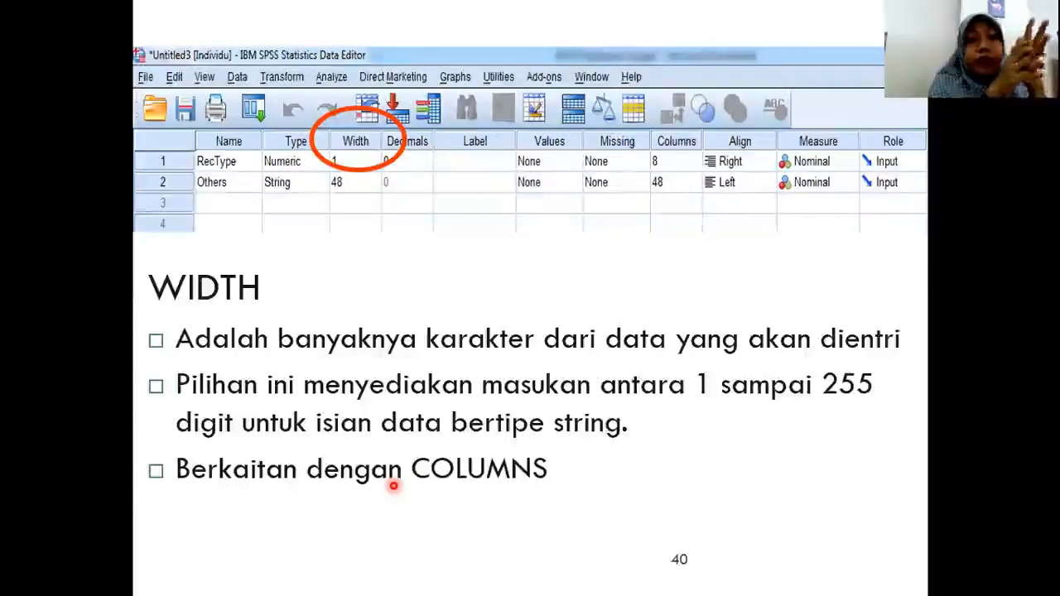
key("Right")
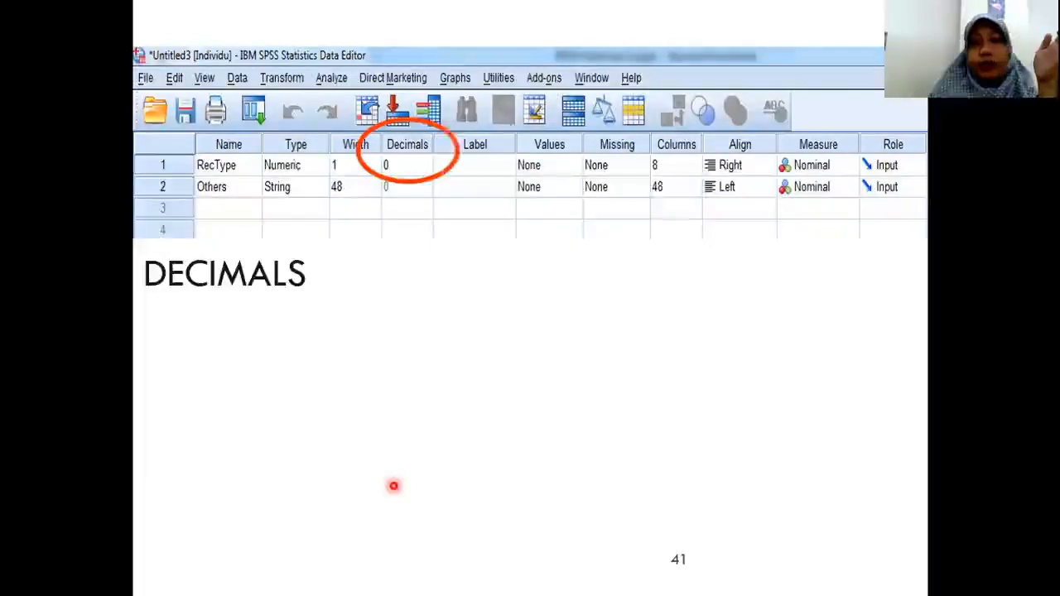
key("Right")
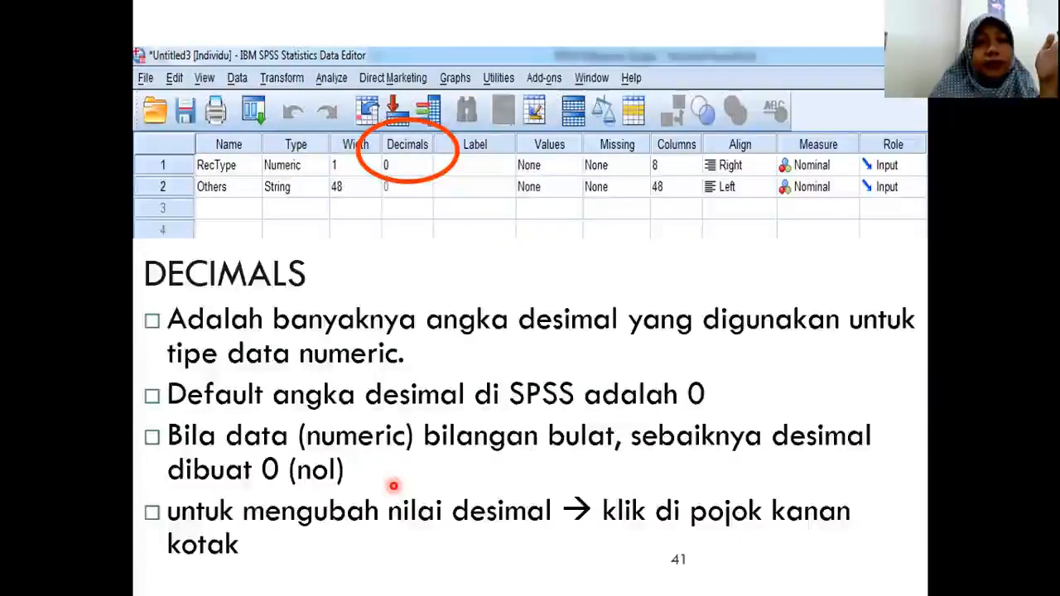
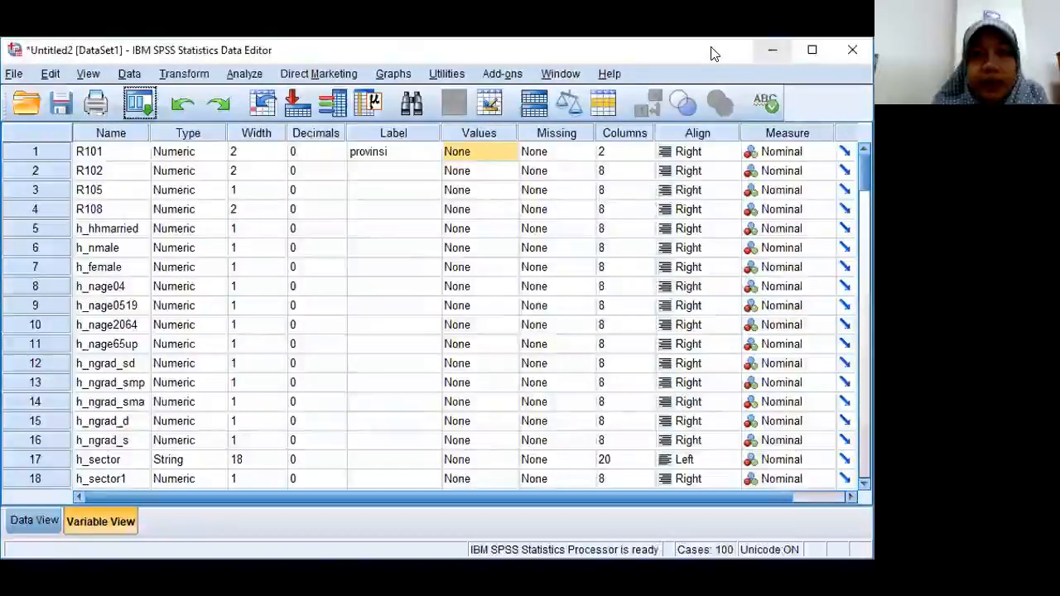
- Set the label of variable R101 to "Provinsi"
left_click_drag(865, 459, 865, 386)
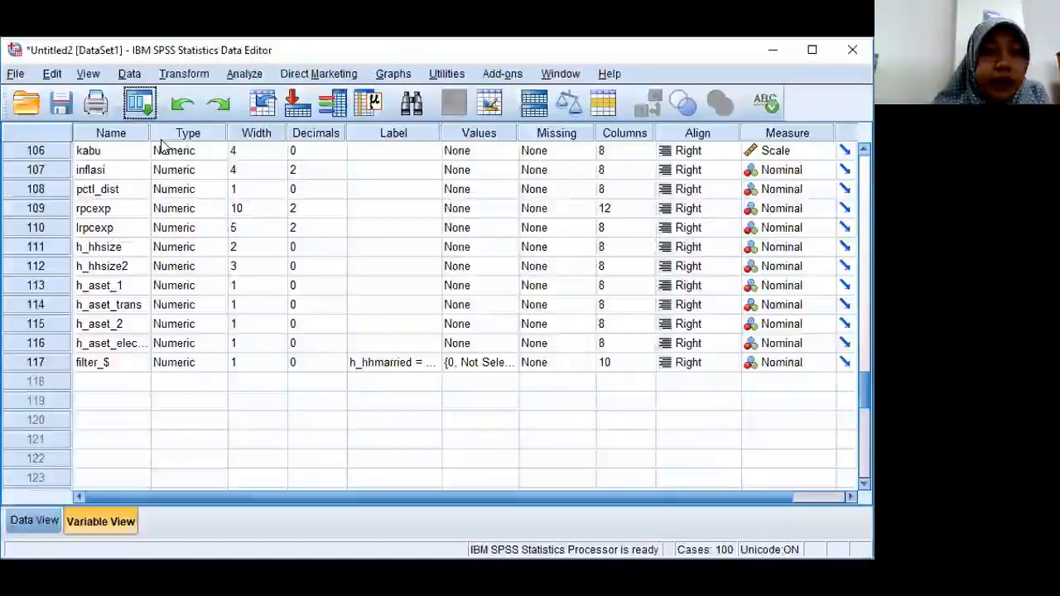
scroll(162, 146, "up", 20)
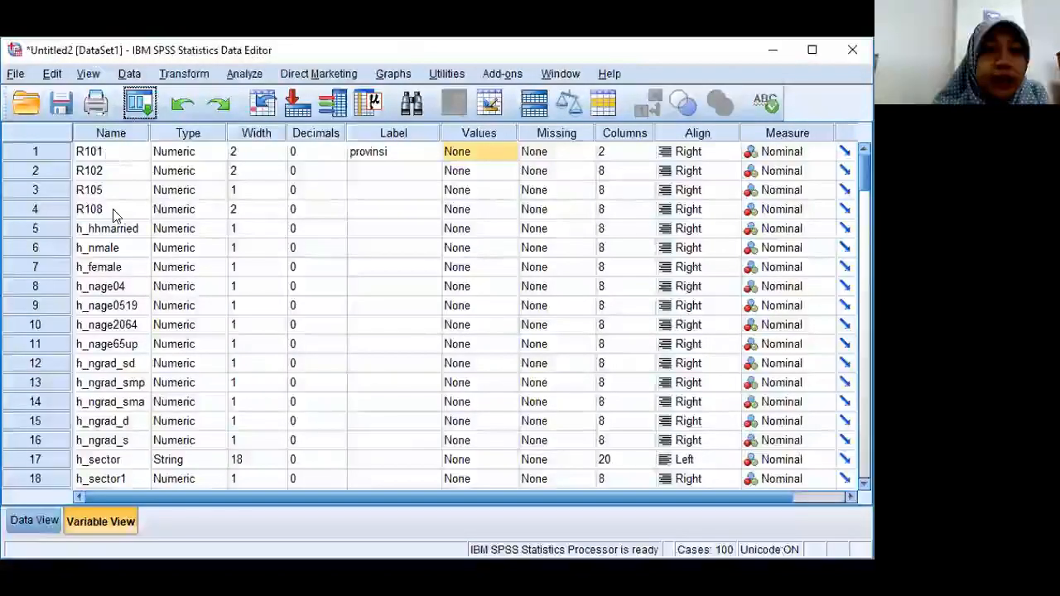
left_click(106, 155)
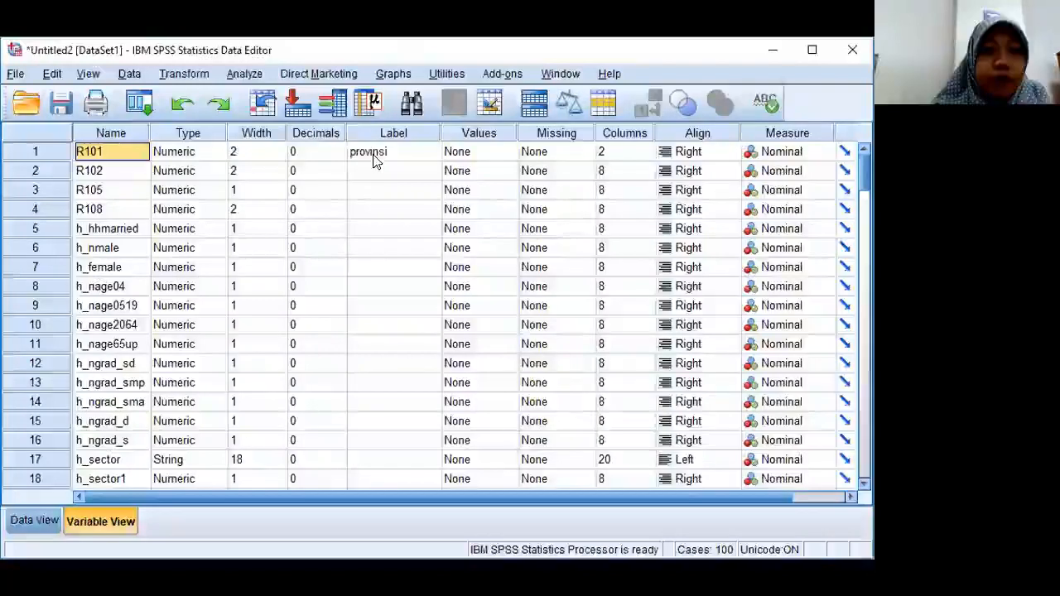
double_click(348, 159)
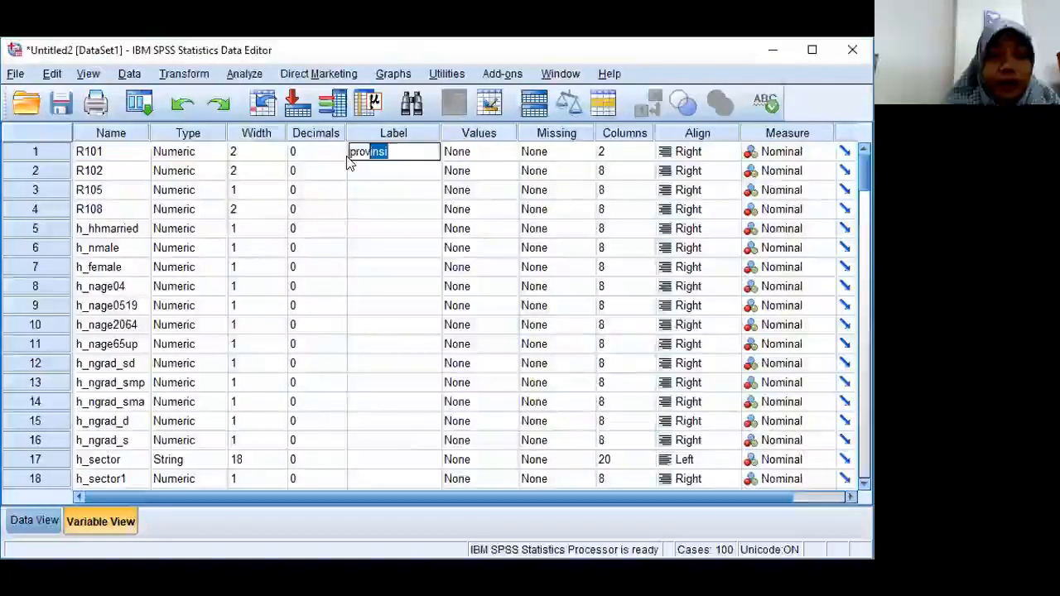
type("Provinsi")
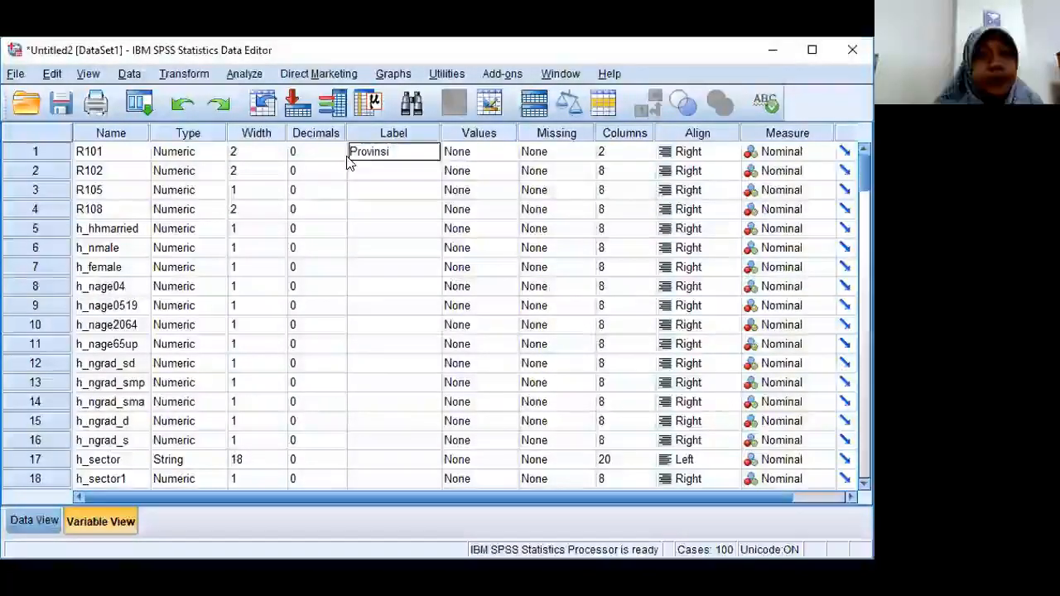
left_click(410, 154)
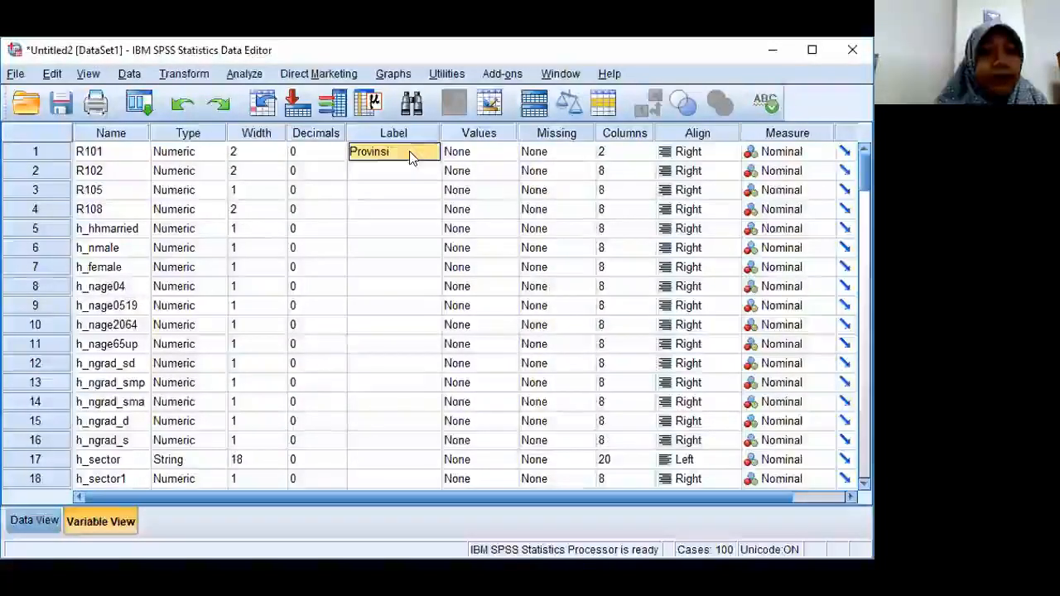
- Inspect R101's variable type options, including the date formats, without changing them, and check its width and decimals settings
left_click(197, 156)
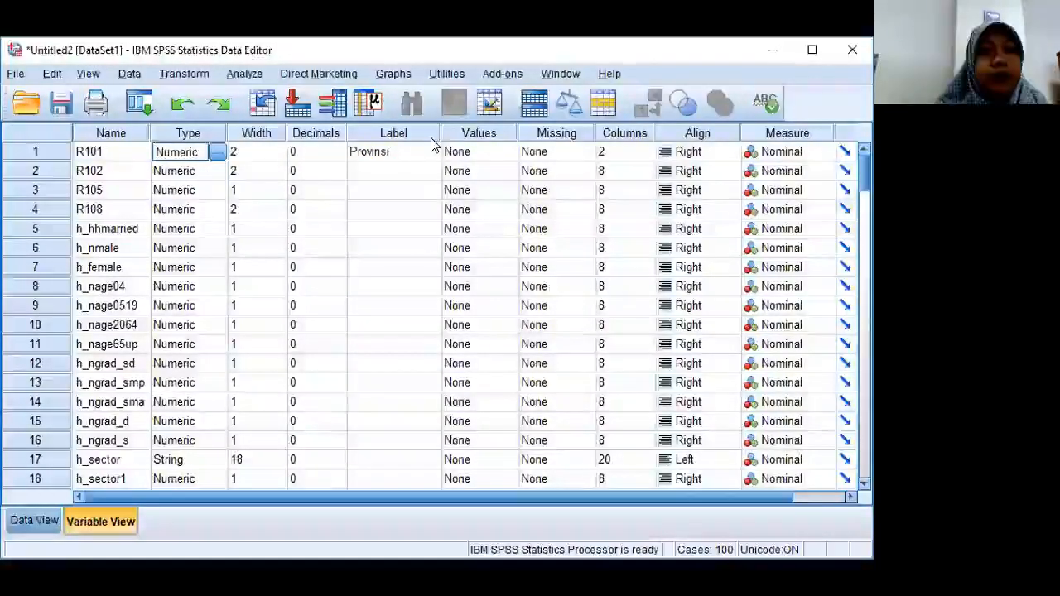
left_click(217, 152)
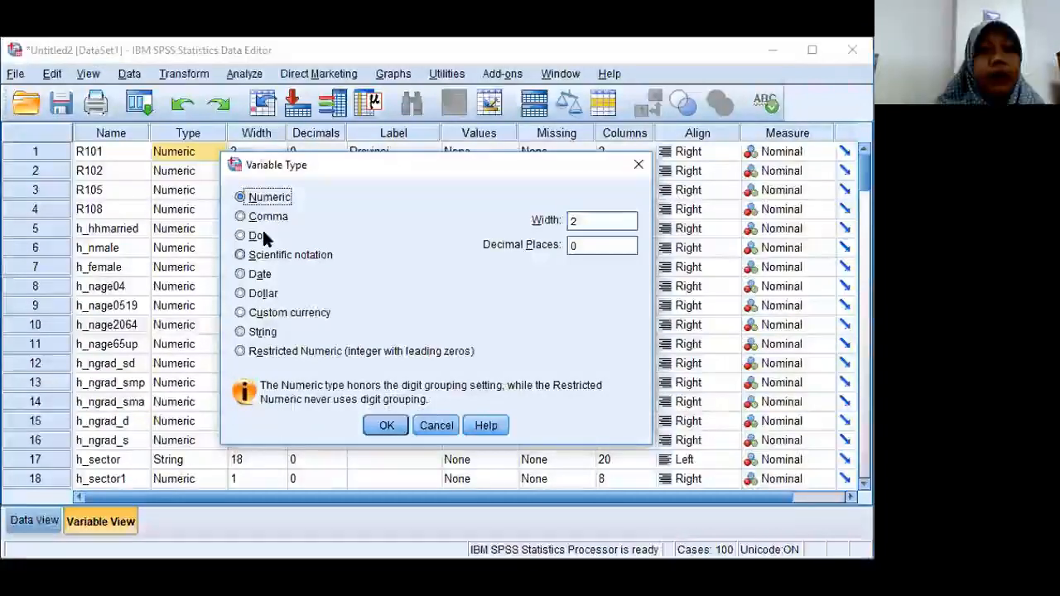
double_click(575, 246)
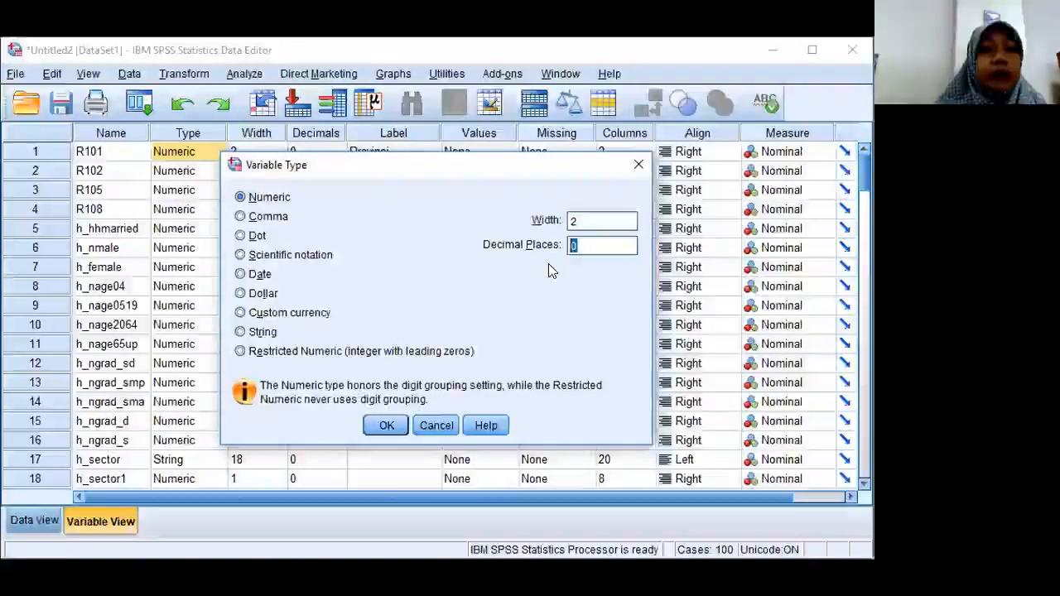
left_click(259, 274)
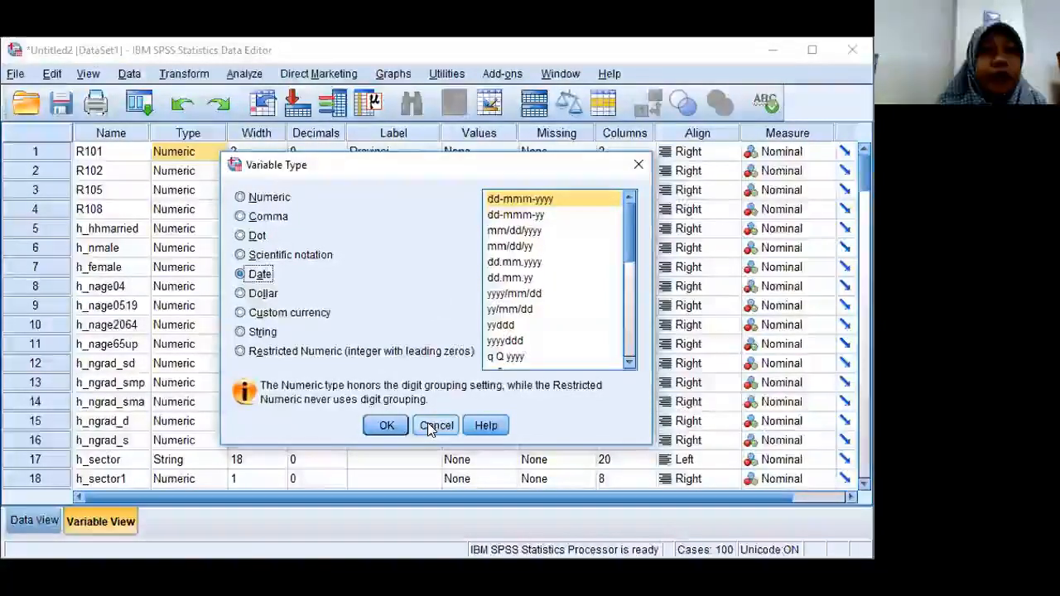
key("Escape")
left_click(280, 152)
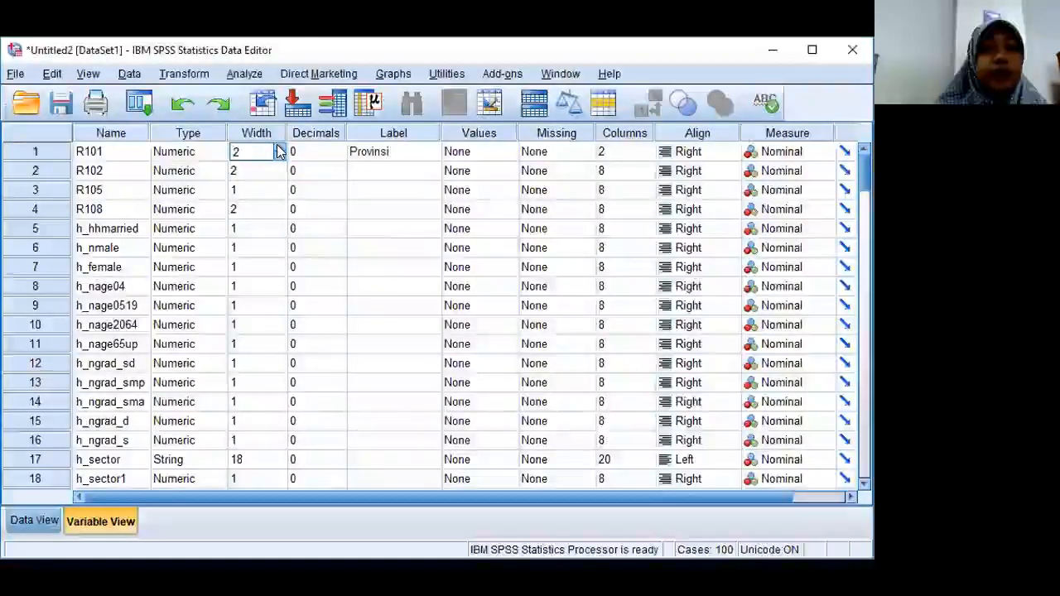
left_click(301, 151)
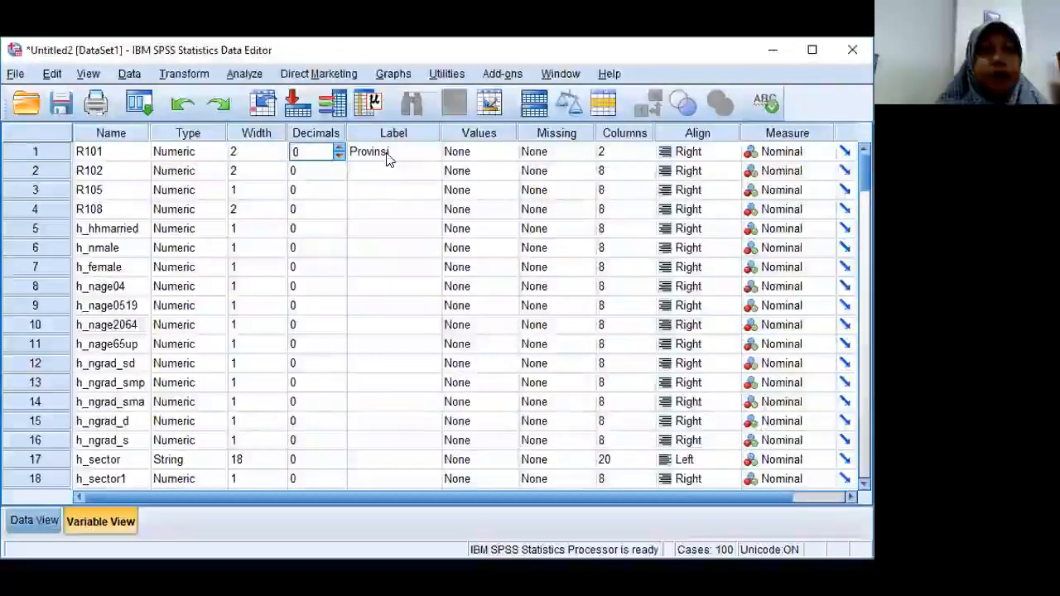
left_click(414, 157)
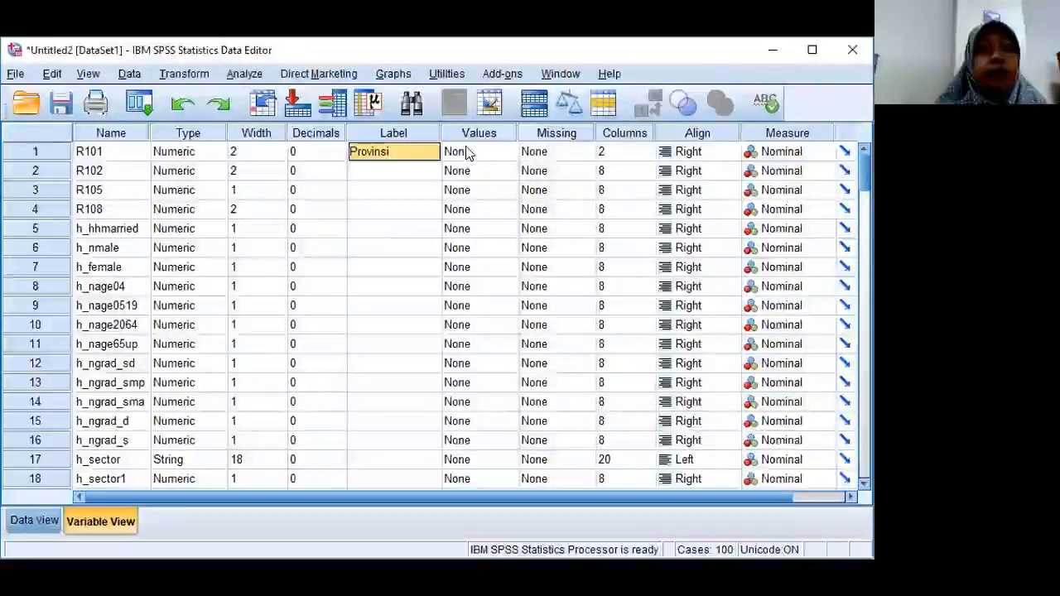
- Open the value labels of R101 and add the label "DI Aceh" for value 11
left_click(499, 153)
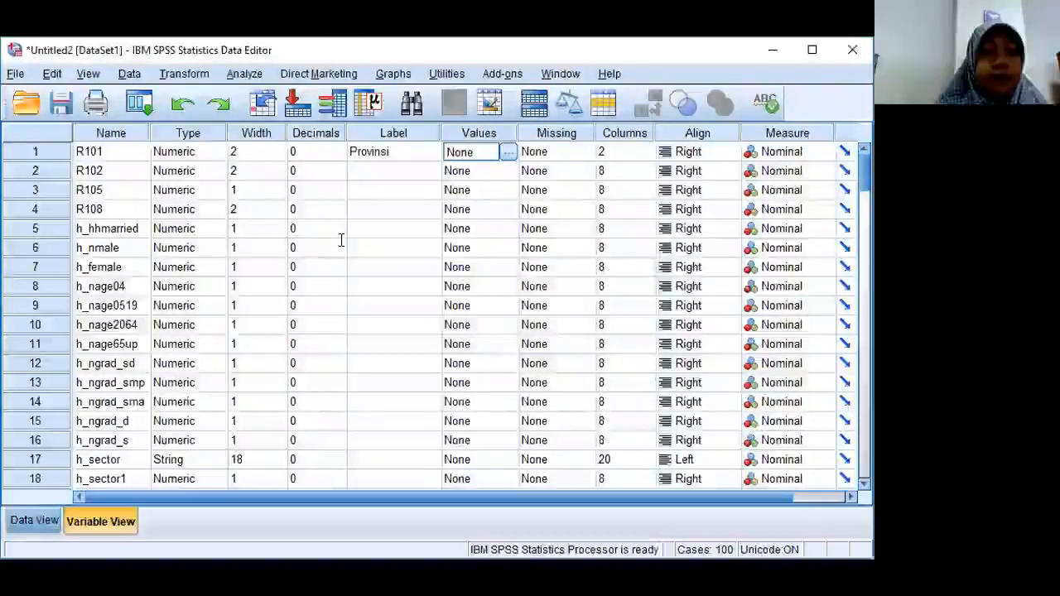
left_click(509, 152)
type("11")
left_click(338, 259)
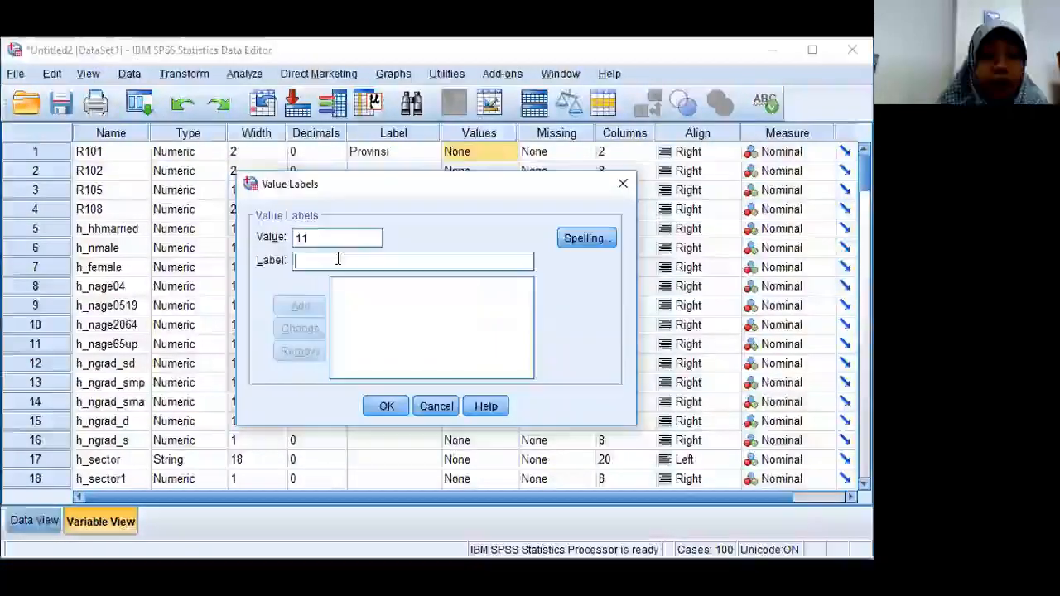
type("D")
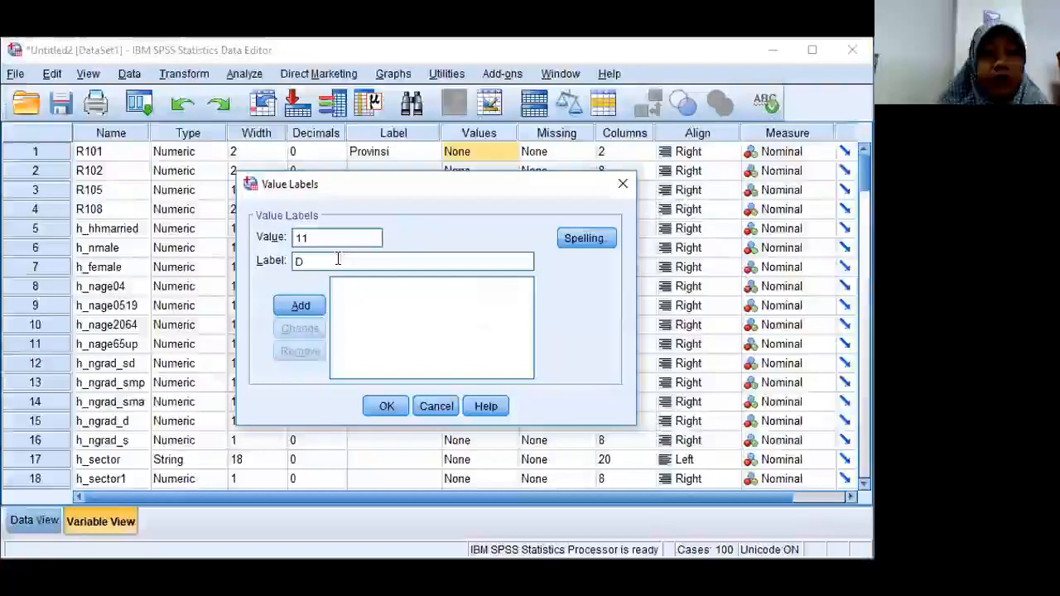
type("I Aceh")
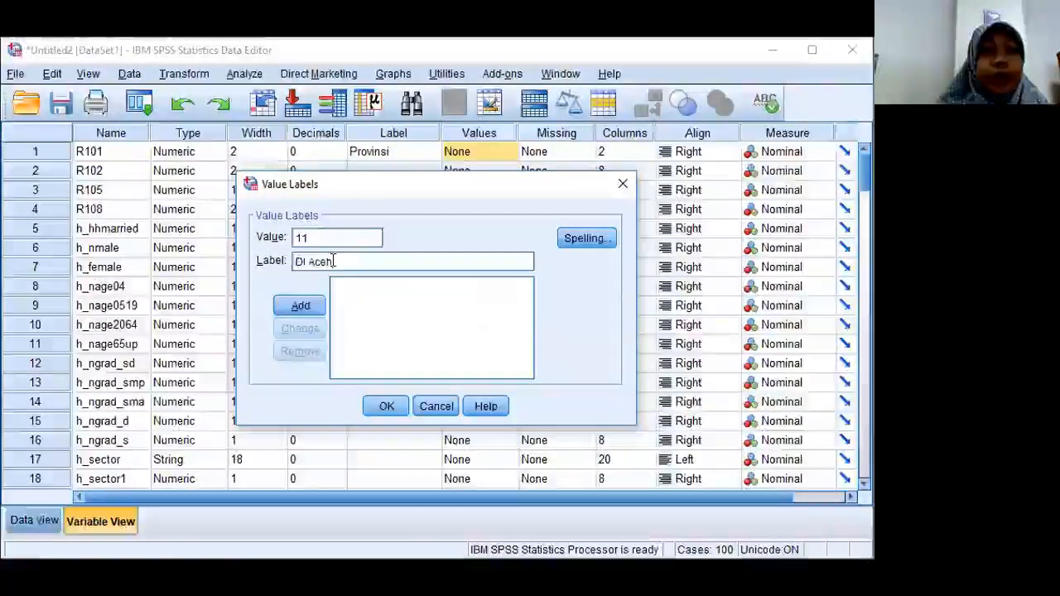
left_click(301, 306)
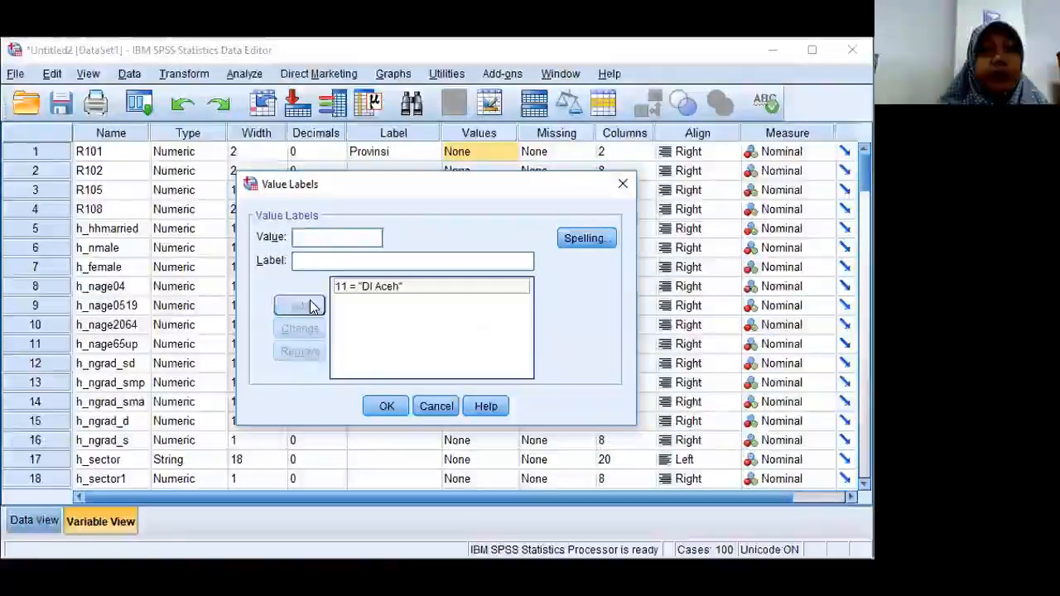
- Add the value label "Sumater Utara" for value 12 of R101
left_click(340, 236)
type("12")
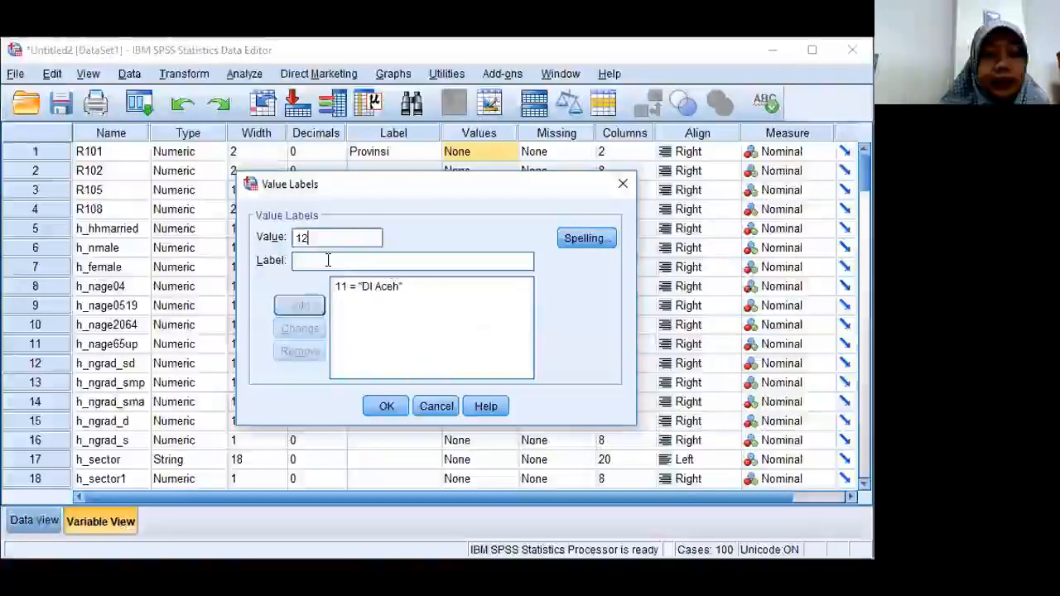
left_click(329, 261)
type("Sumater ")
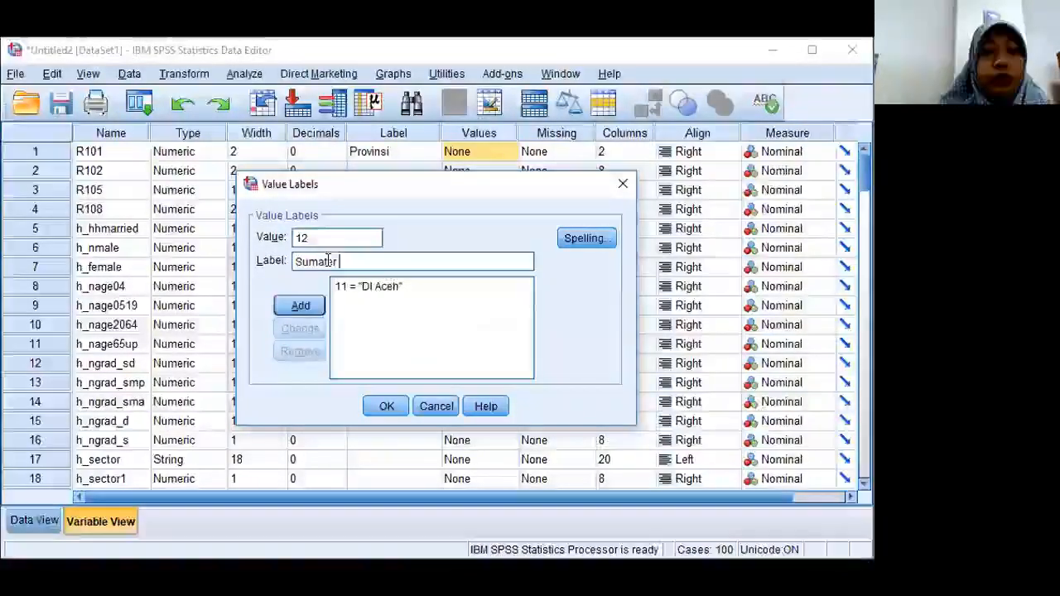
type("Utara")
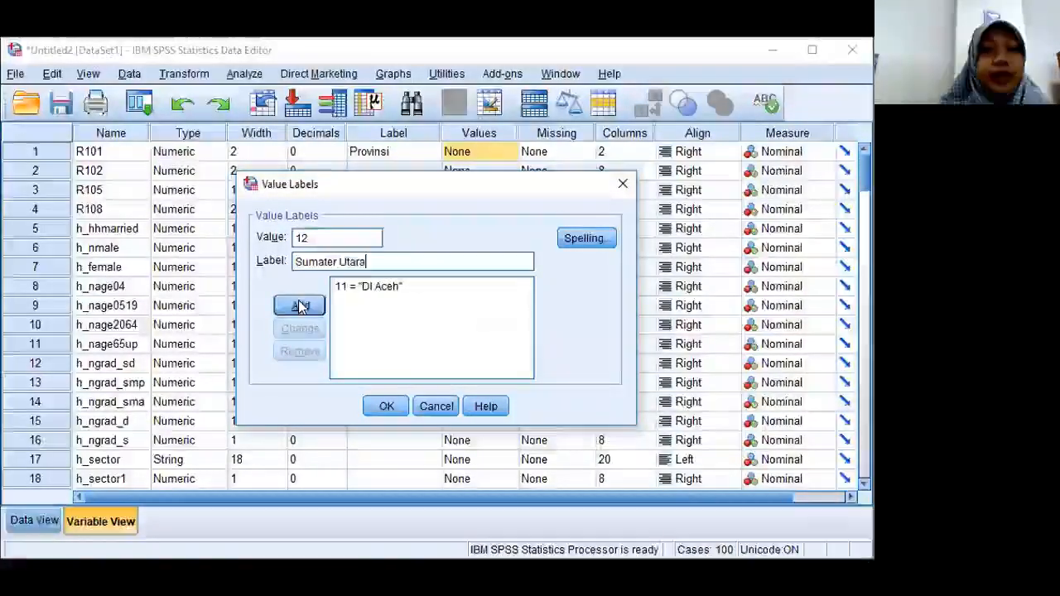
left_click(300, 306)
- Add the value label "Sumatera Barat" for value 13 of R101 and apply the value labels
type("13")
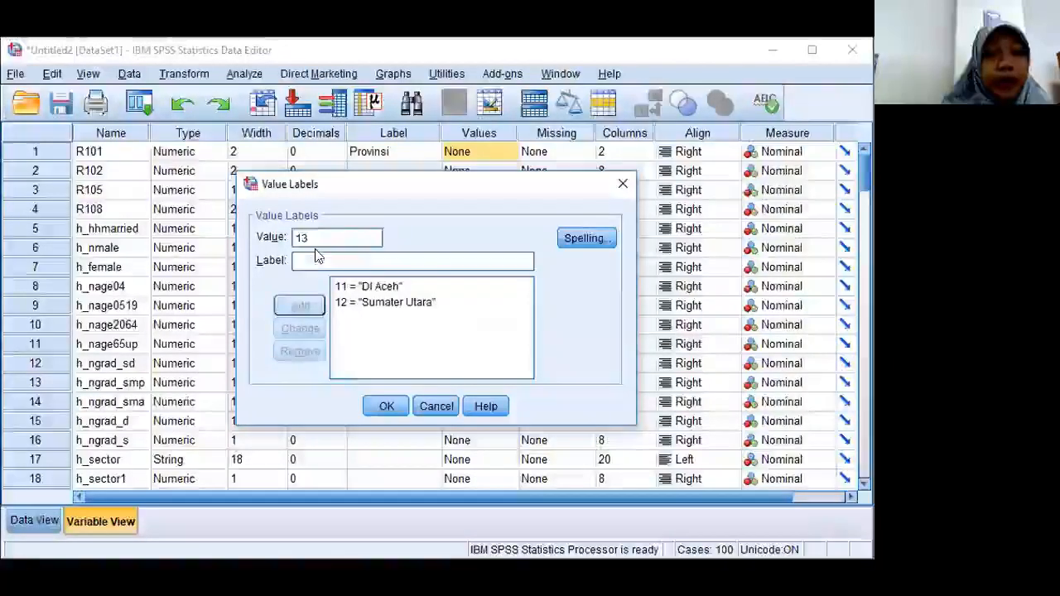
left_click(313, 250)
type("Suma")
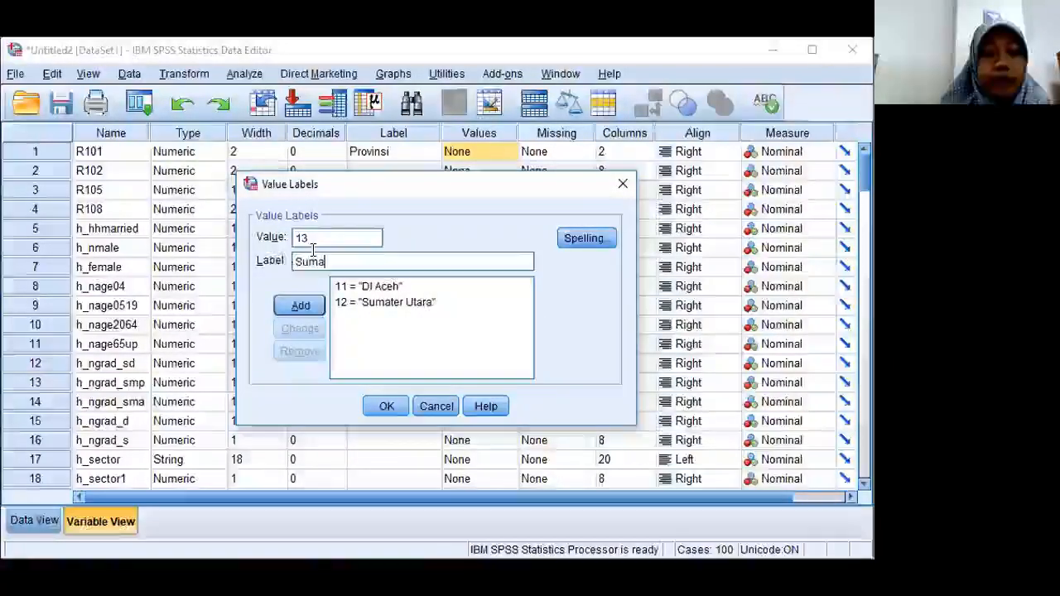
type("tera Barat")
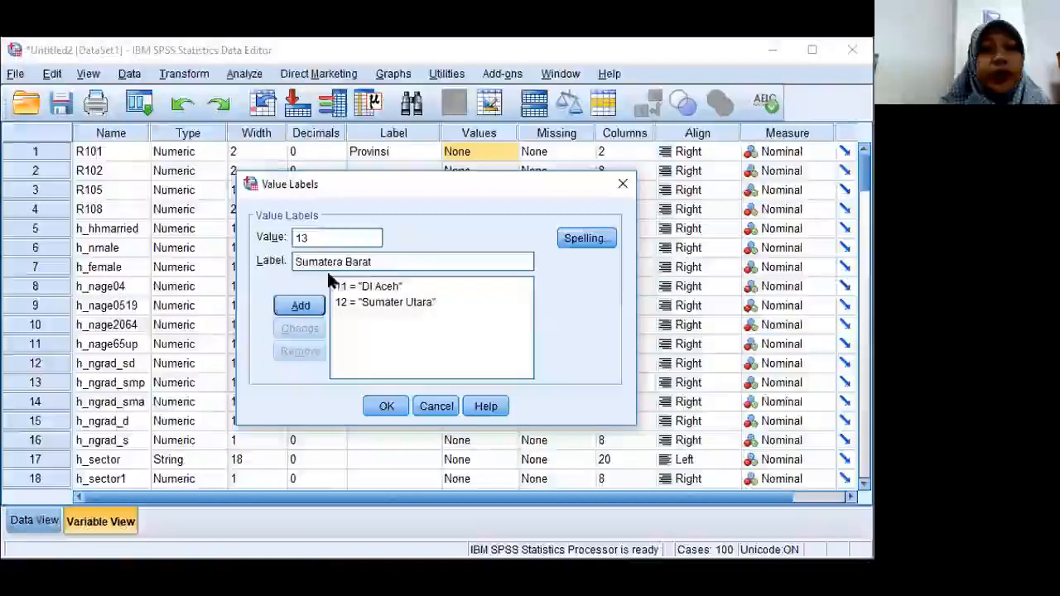
left_click(389, 400)
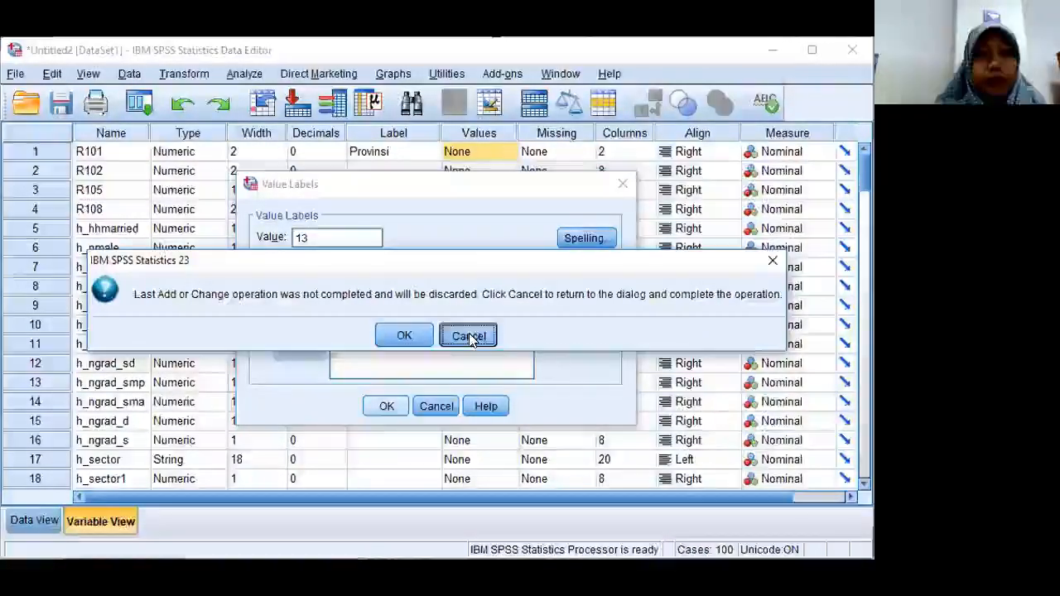
left_click(469, 336)
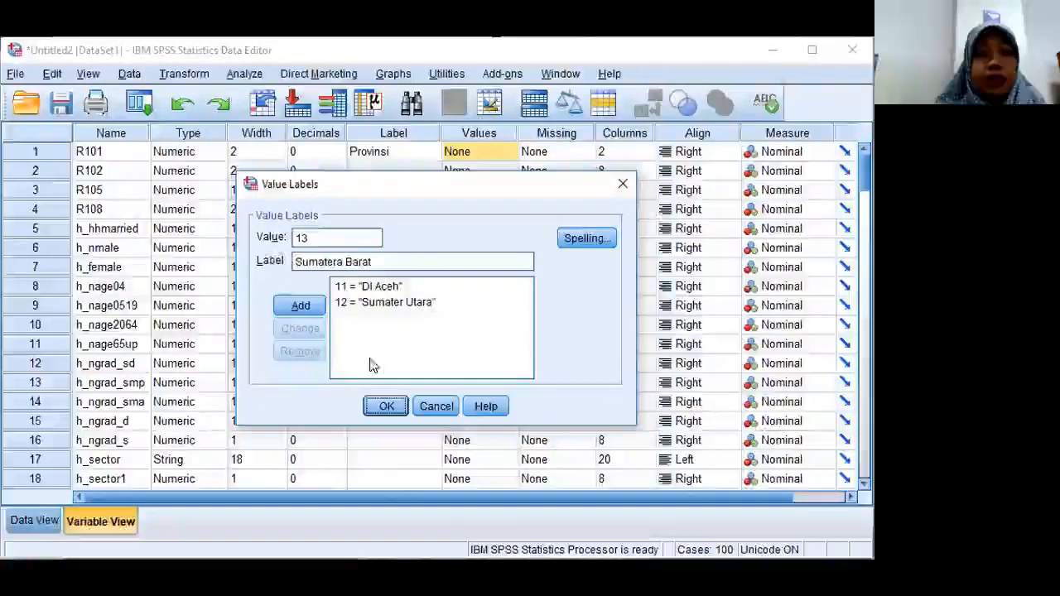
left_click(320, 256)
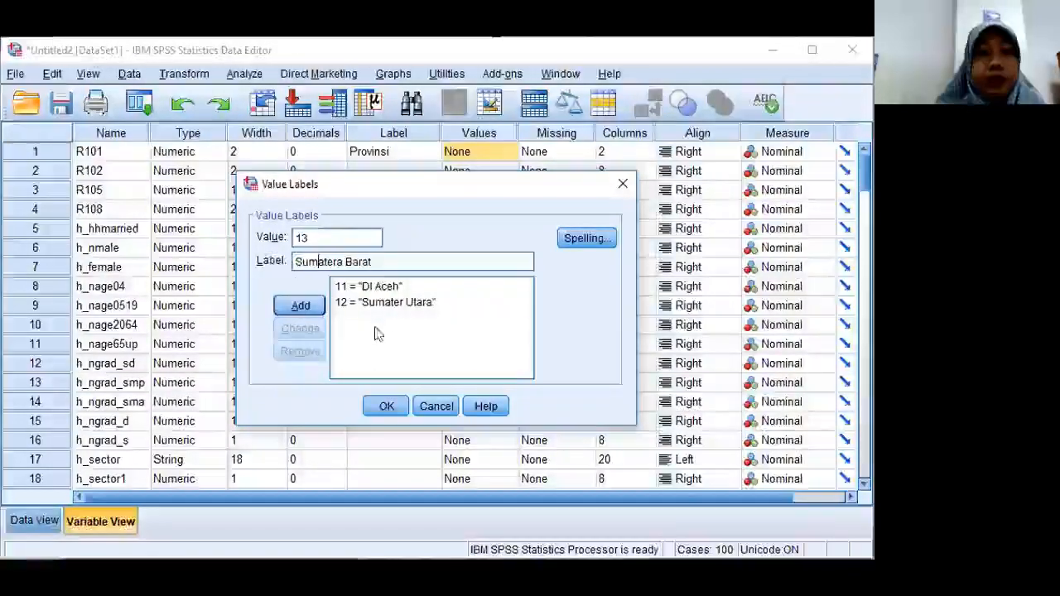
left_click(395, 408)
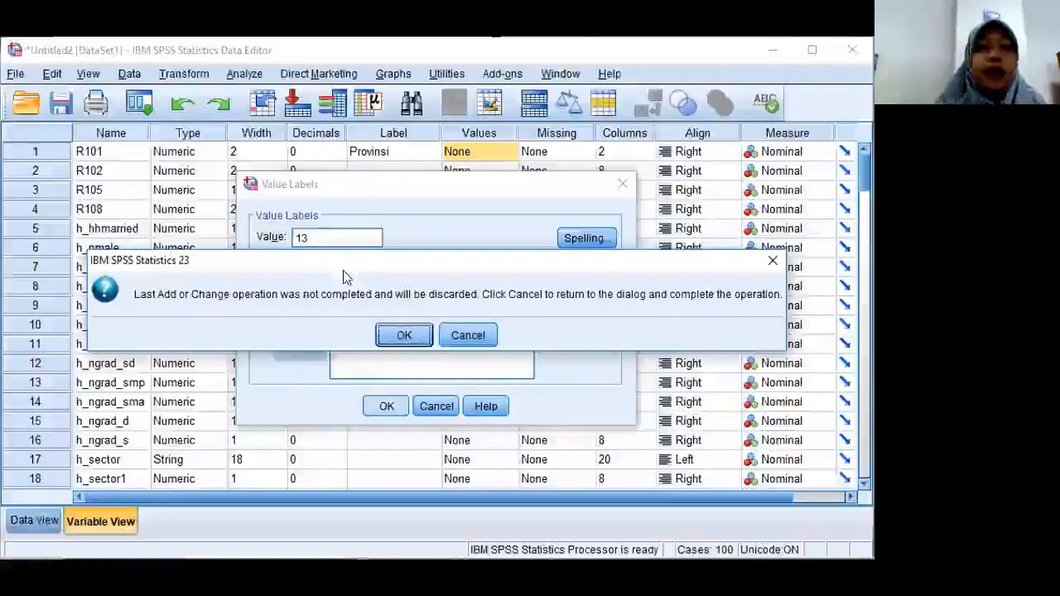
left_click_drag(341, 259, 367, 280)
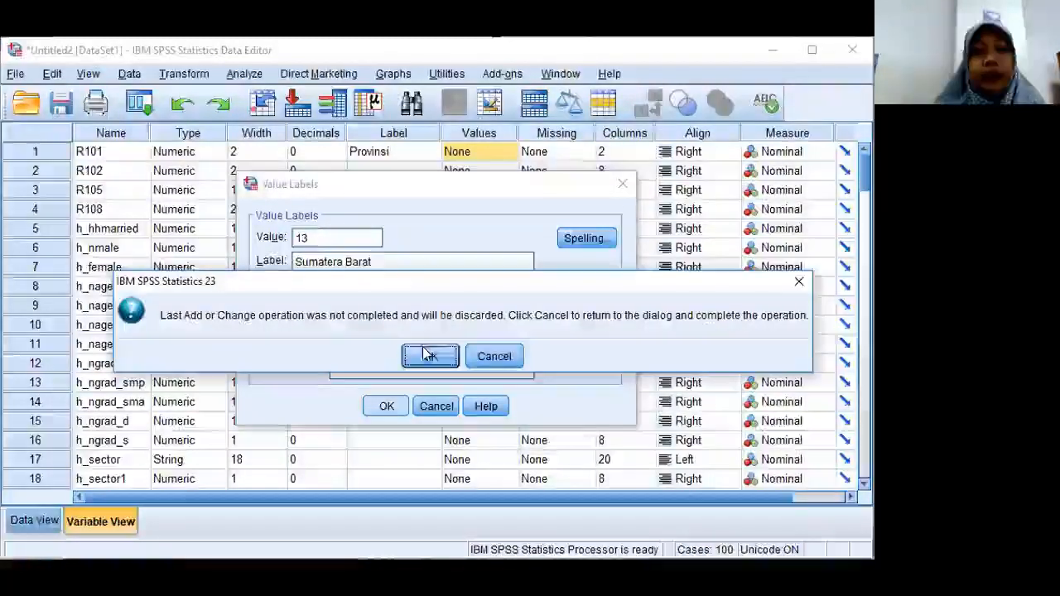
left_click(480, 358)
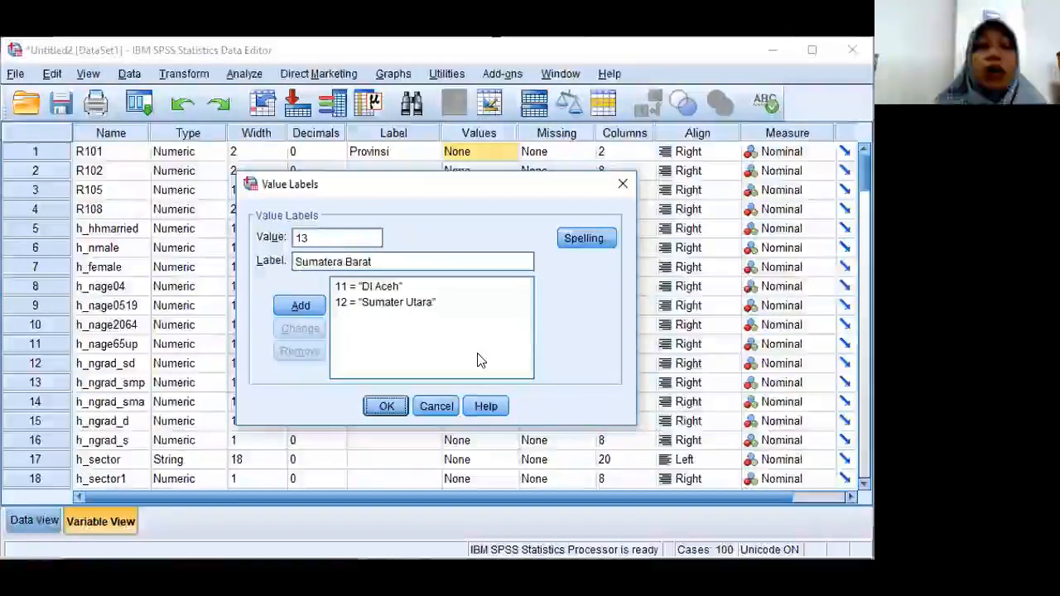
left_click(301, 306)
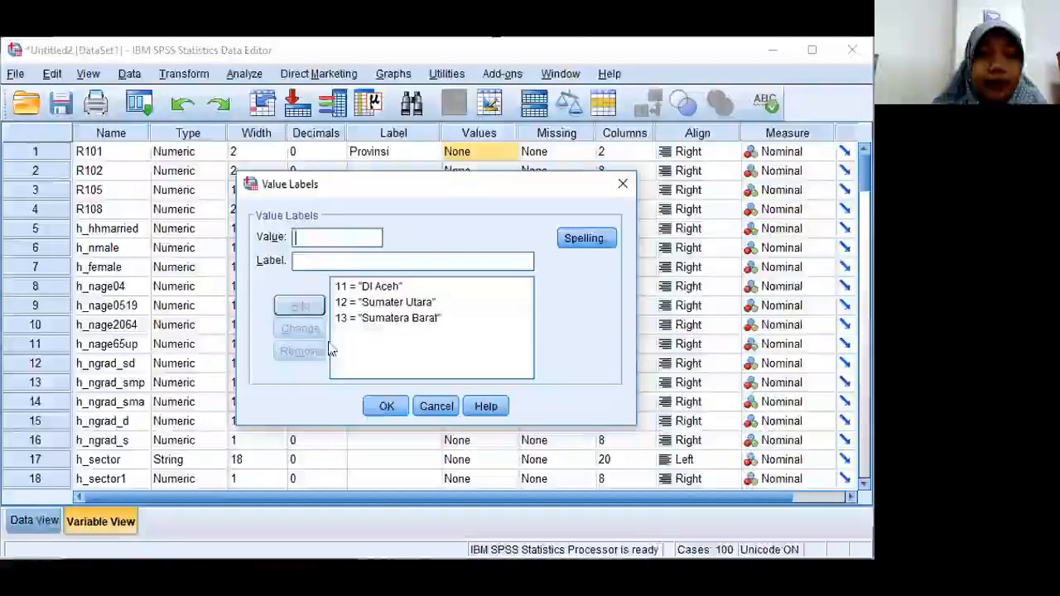
left_click(389, 408)
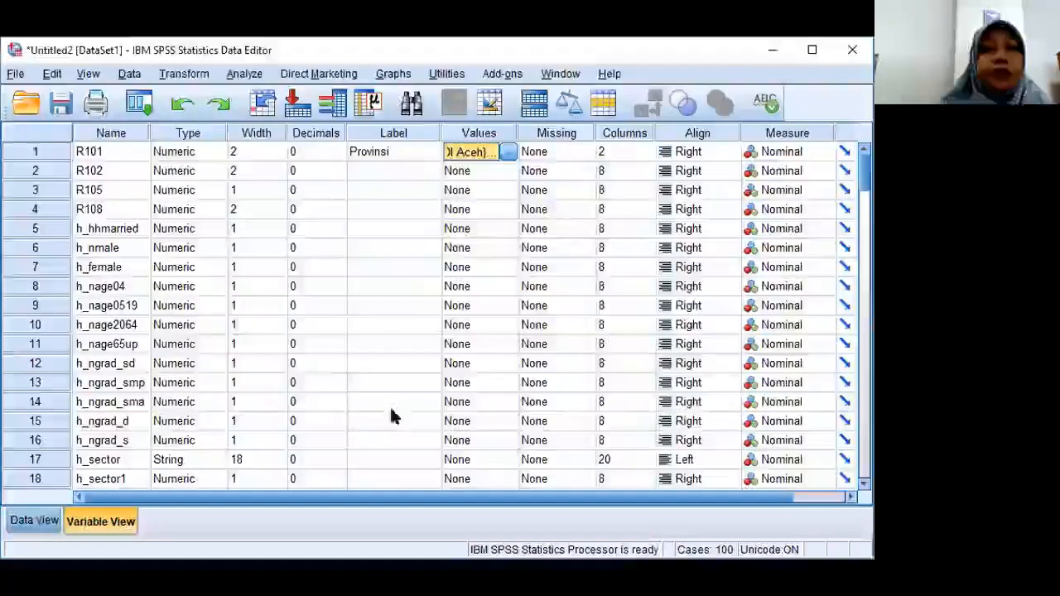
- Inspect the missing values options of R101, keeping no missing values
left_click_drag(183, 488, 212, 500)
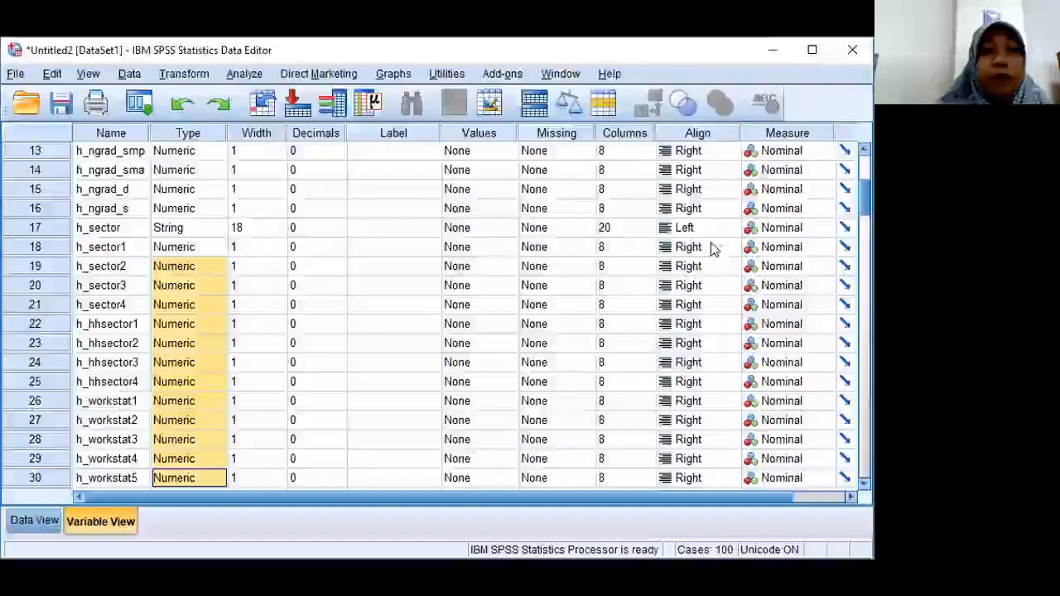
scroll(849, 211, "up", 4)
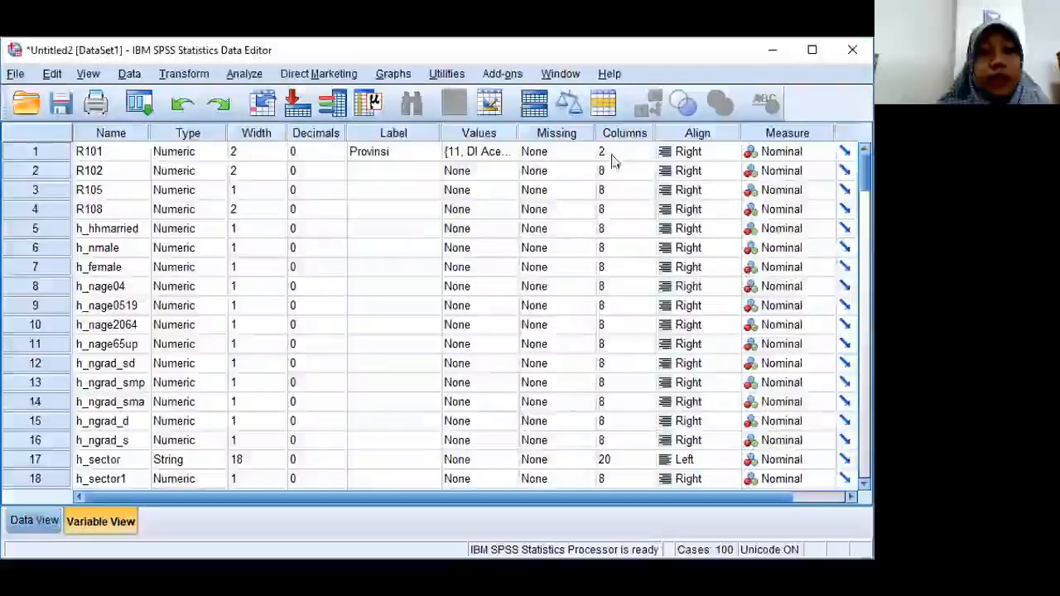
left_click(582, 154)
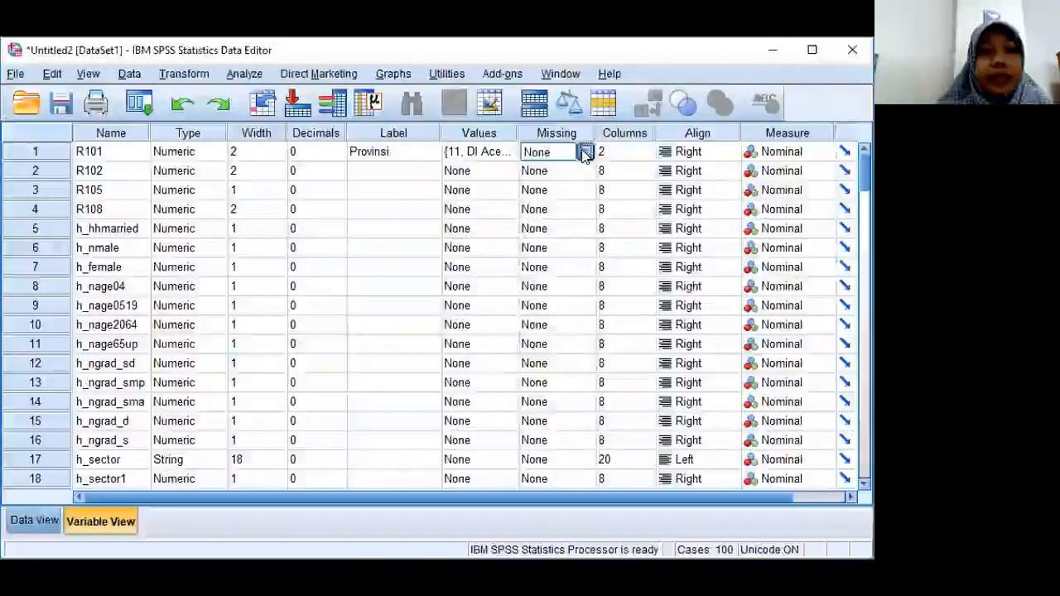
left_click(586, 152)
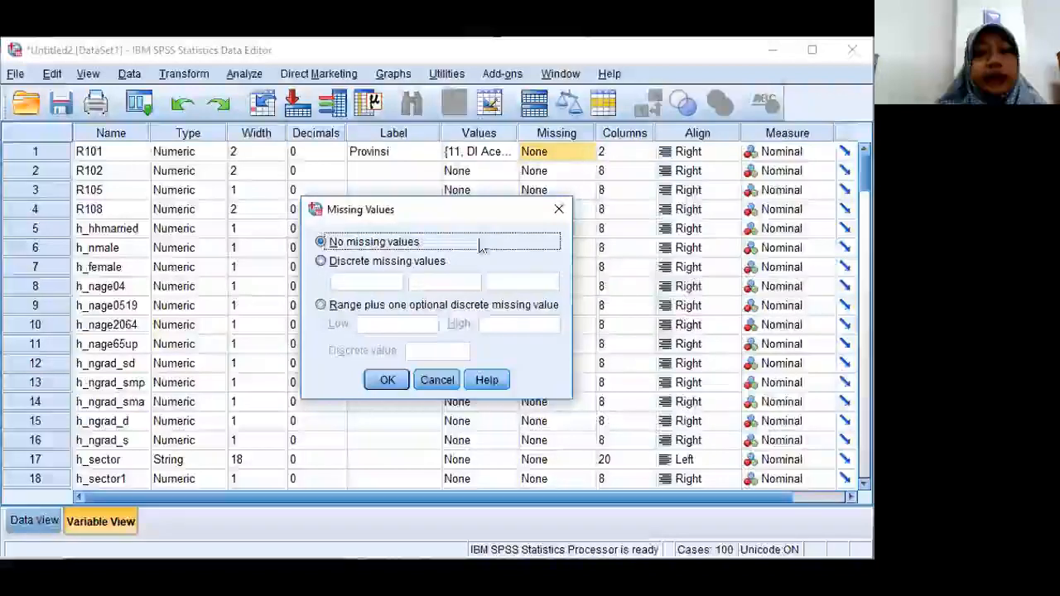
left_click(394, 380)
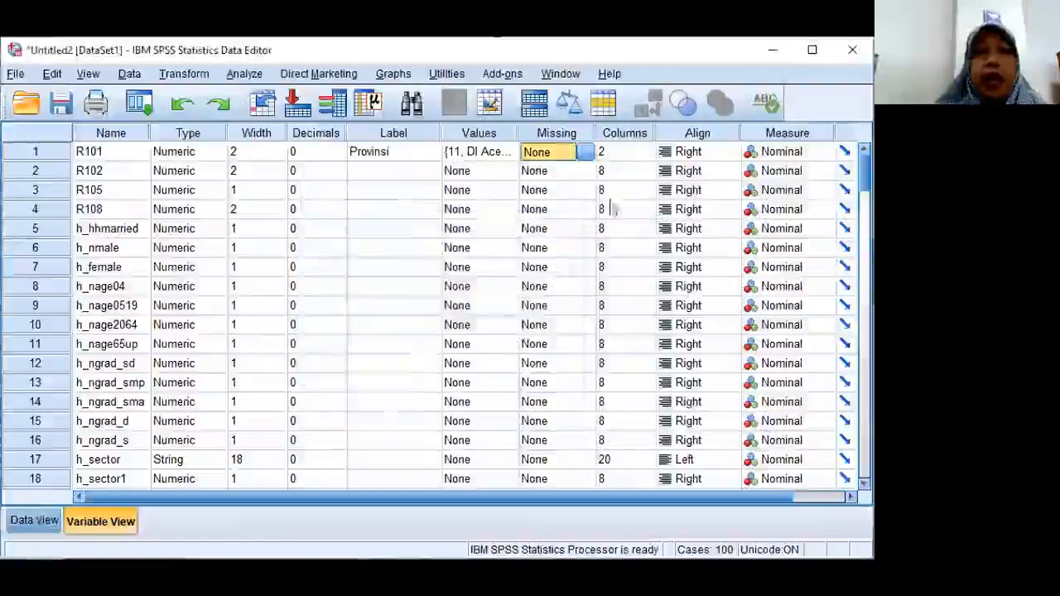
- Try a display column width of 3 for R101, then return it to 2
left_click(644, 153)
left_click(647, 149)
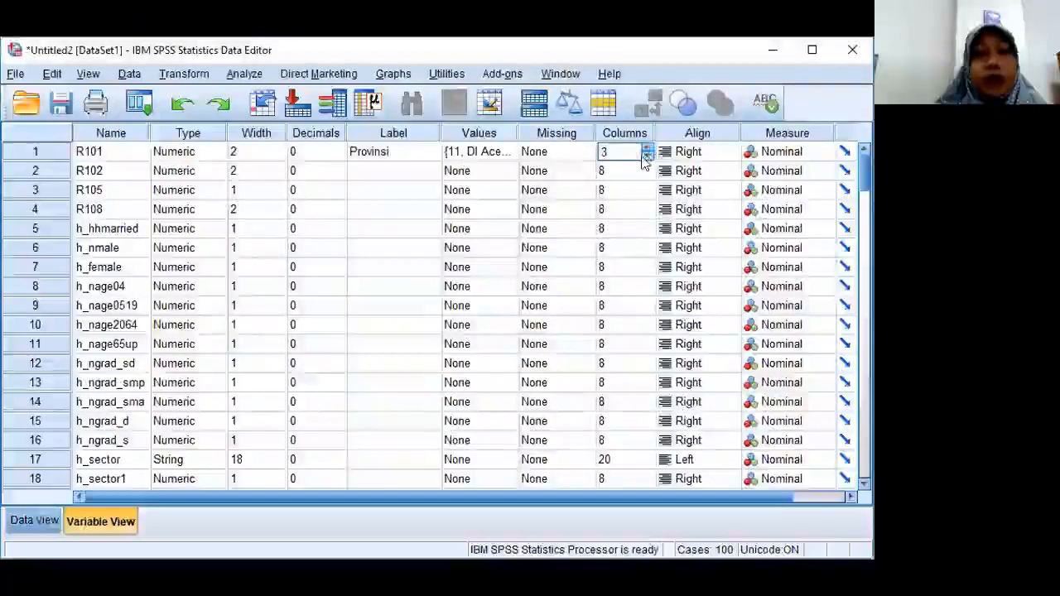
left_click(647, 156)
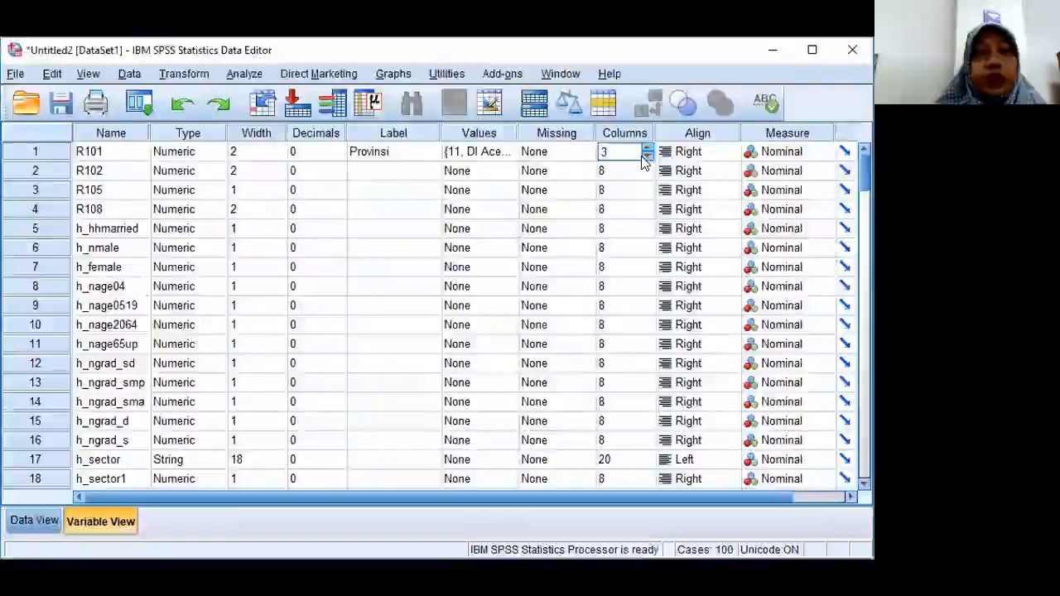
left_click(645, 157)
left_click(648, 147)
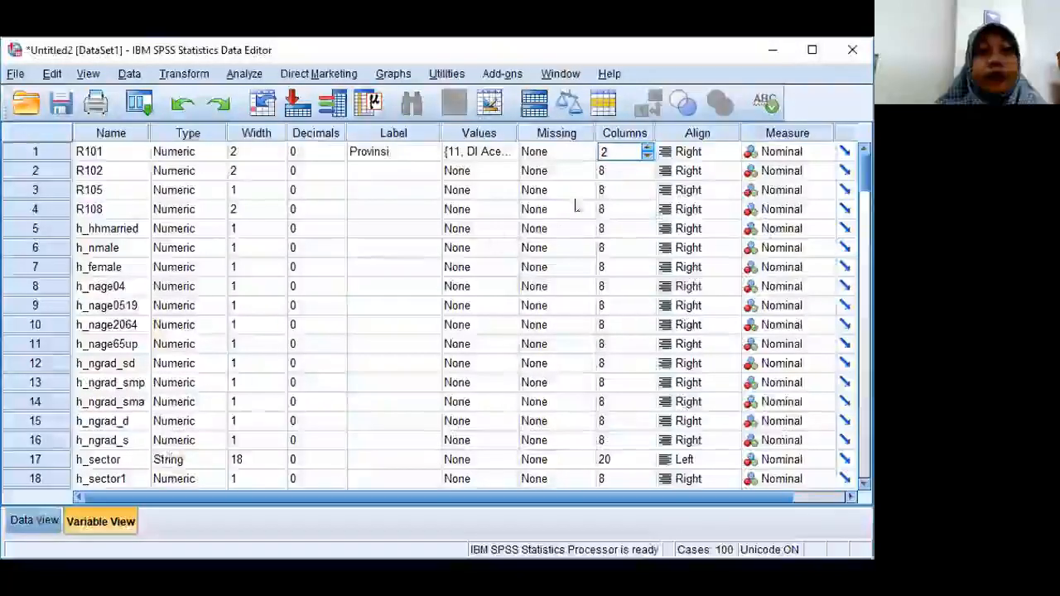
left_click(642, 166)
left_click(642, 154)
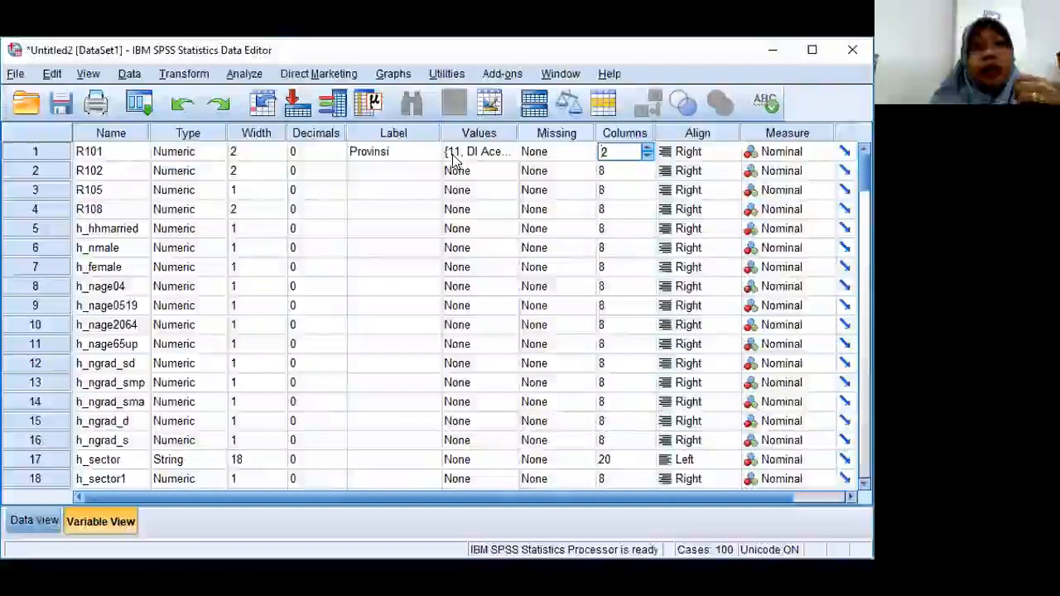
- Review the measurement level, variable type and role of R101, keeping Numeric and Nominal
left_click(822, 153)
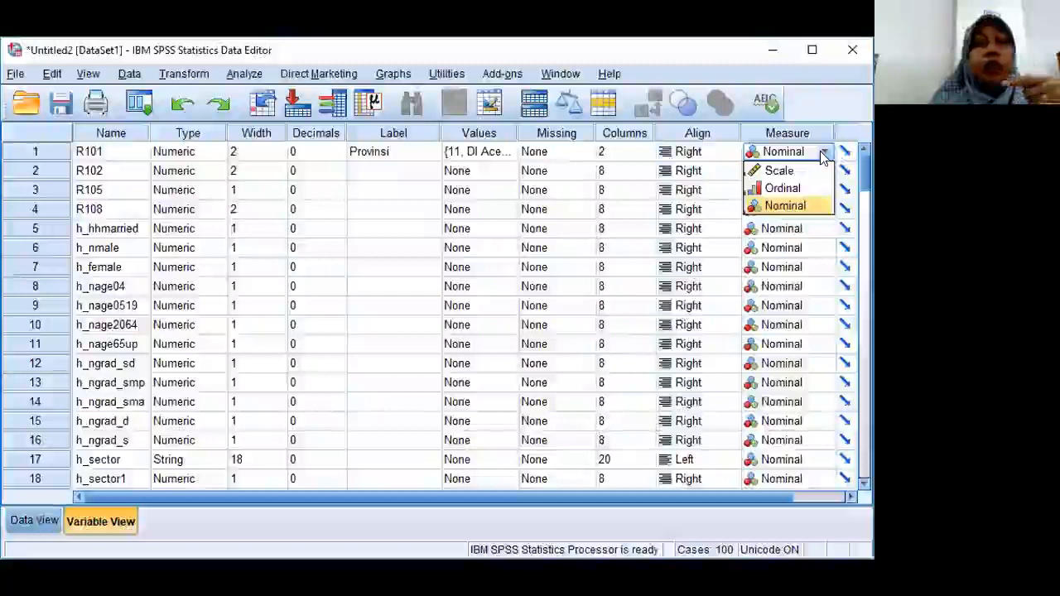
left_click(202, 275)
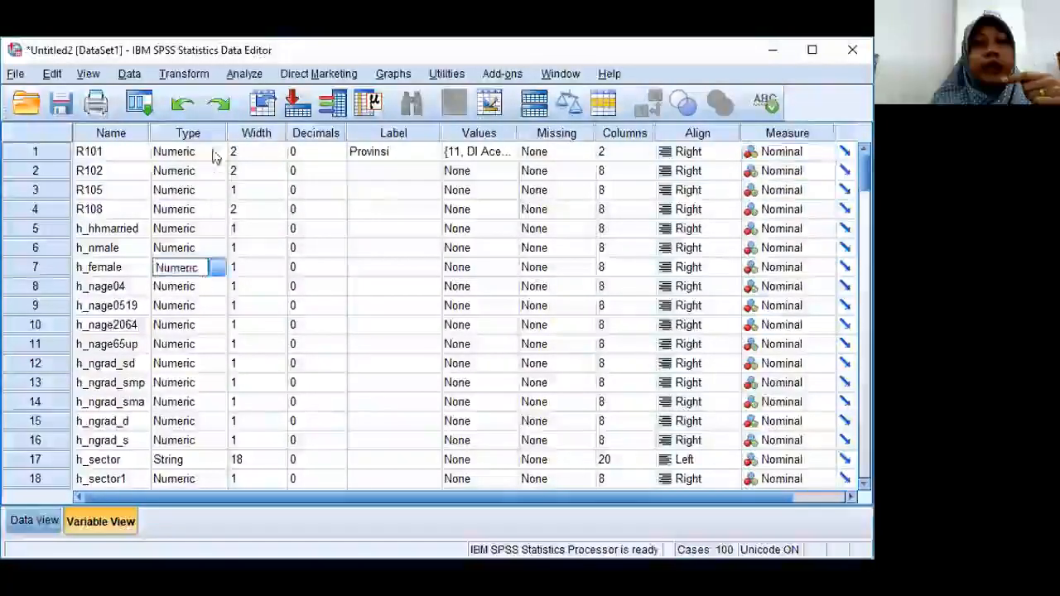
left_click(209, 154)
left_click(217, 152)
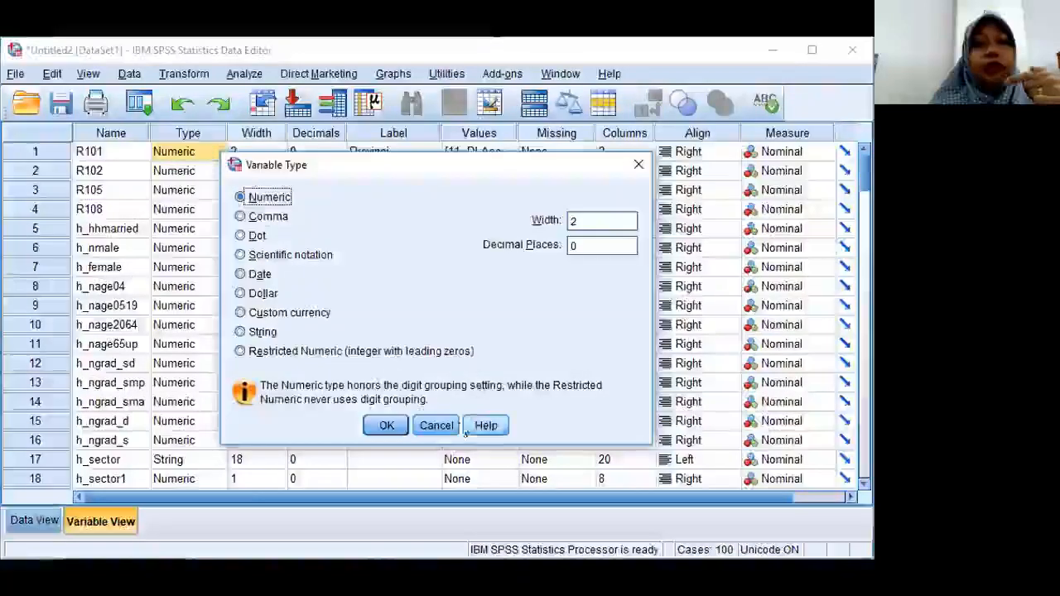
left_click(392, 427)
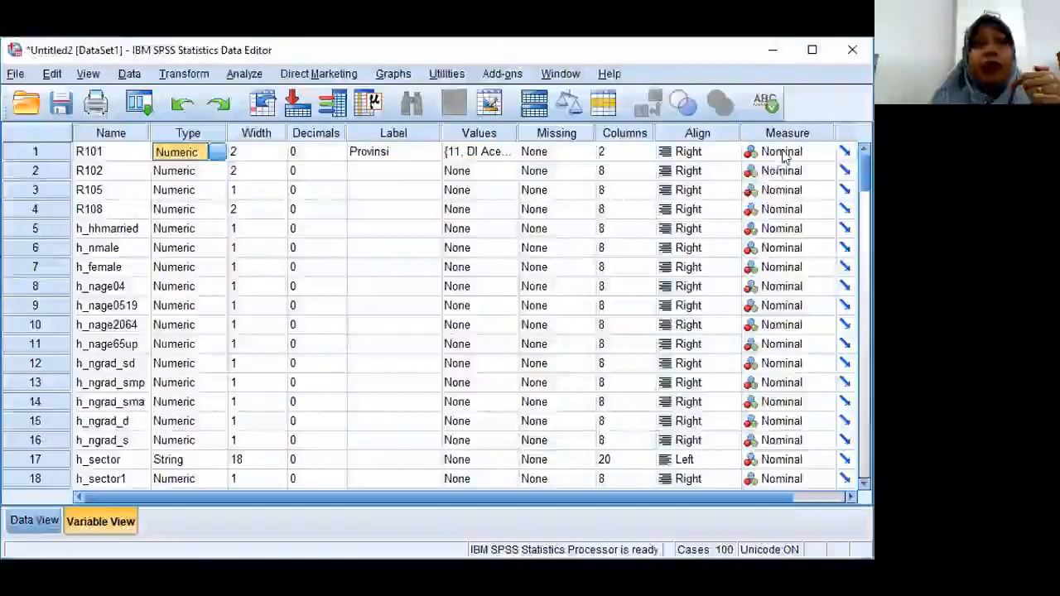
left_click(781, 152)
left_click(826, 152)
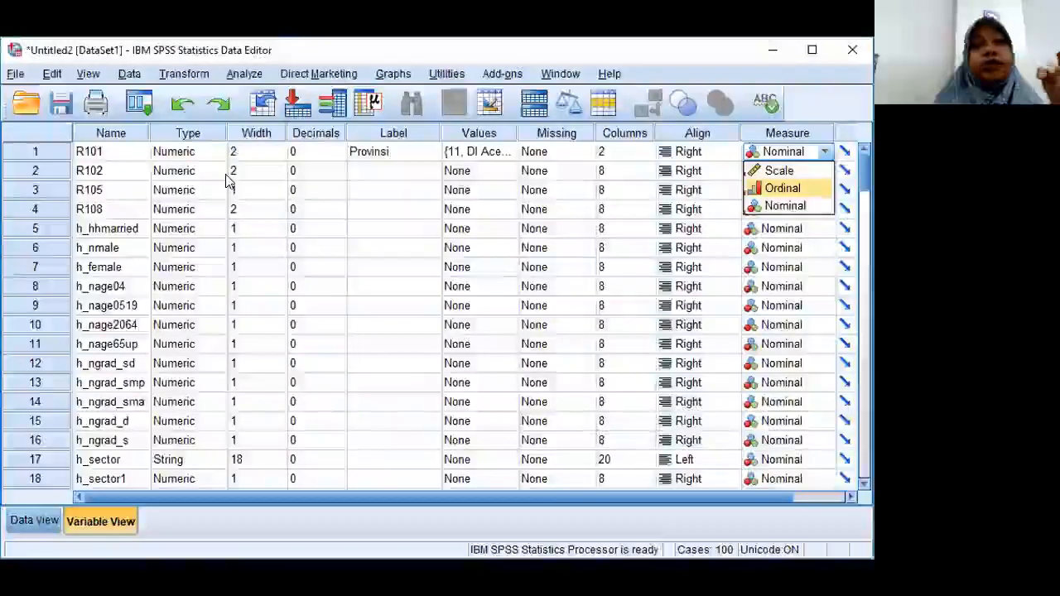
left_click(783, 207)
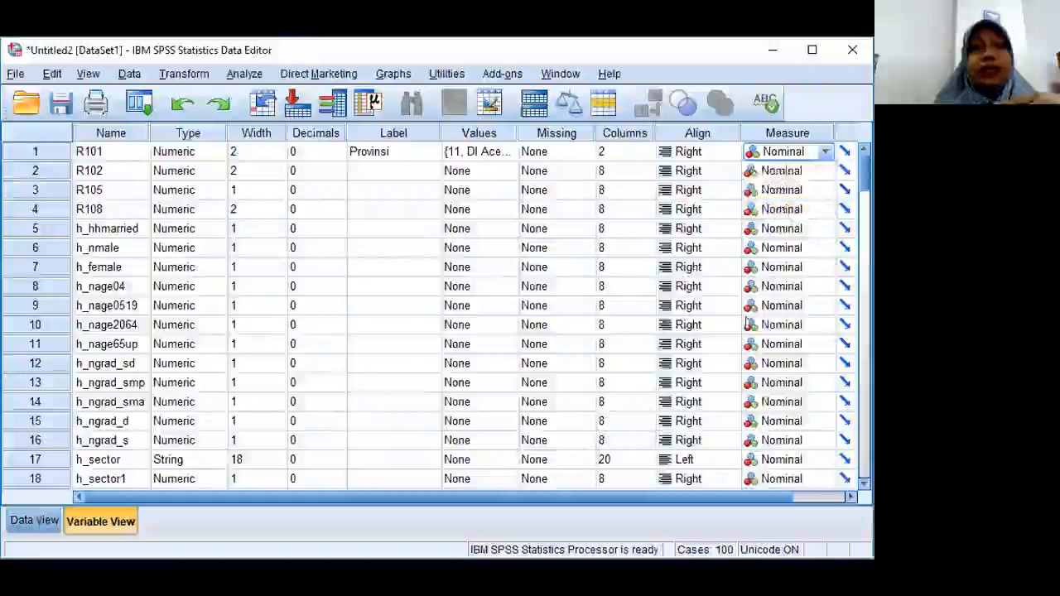
left_click_drag(724, 498, 792, 499)
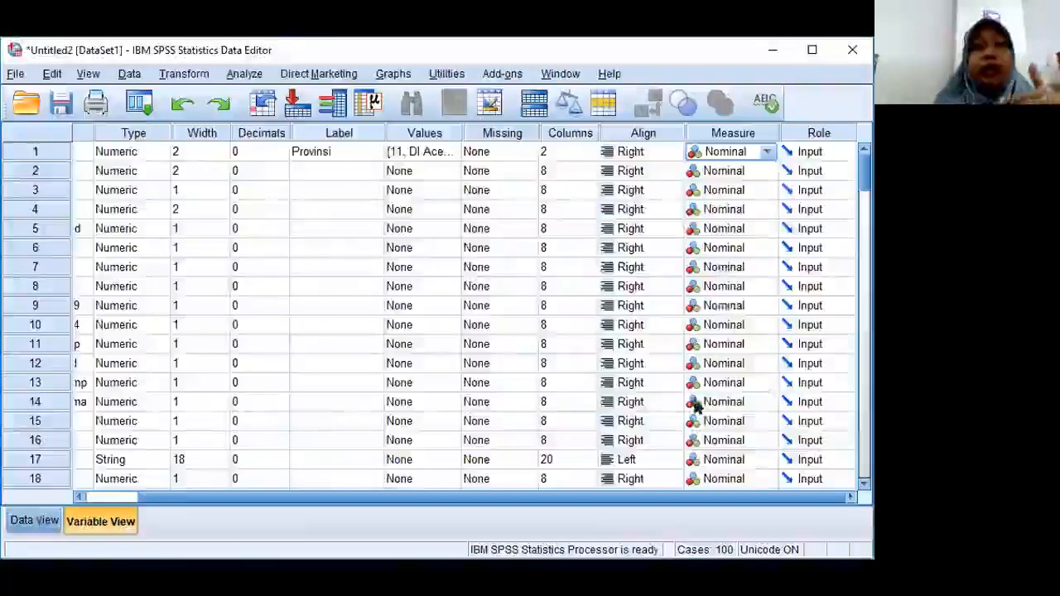
- Check how wide the R101 column is displayed in the data sheet, then return to the variable definitions
left_click(23, 522)
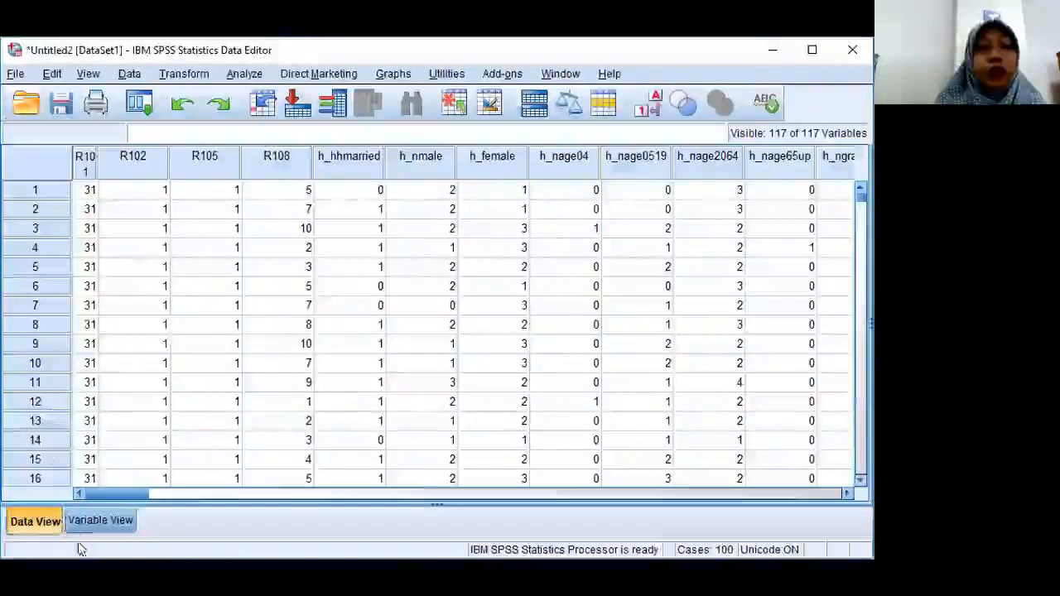
left_click(97, 520)
left_click(36, 524)
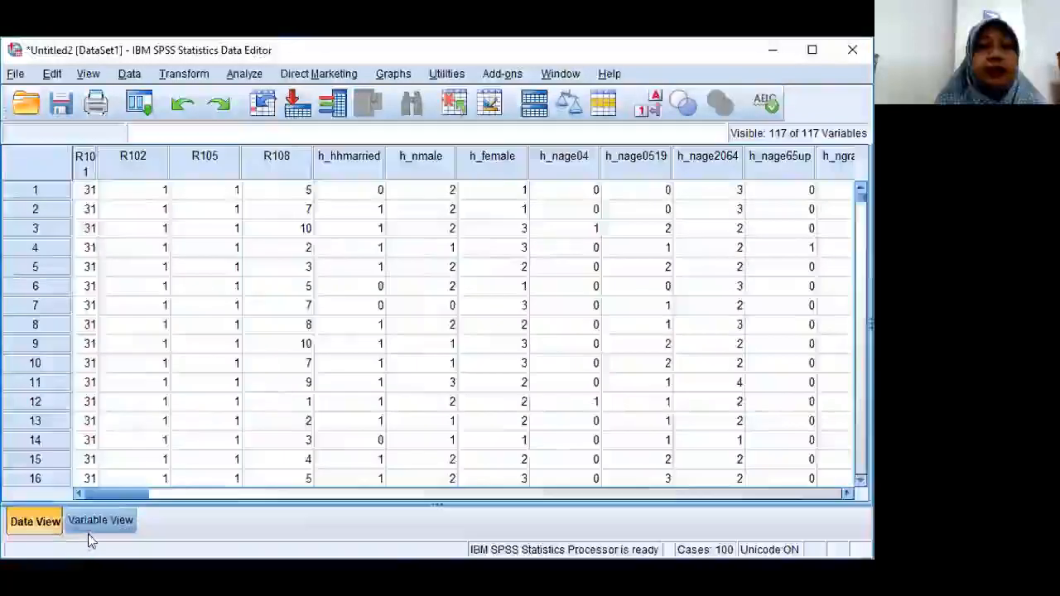
left_click(98, 523)
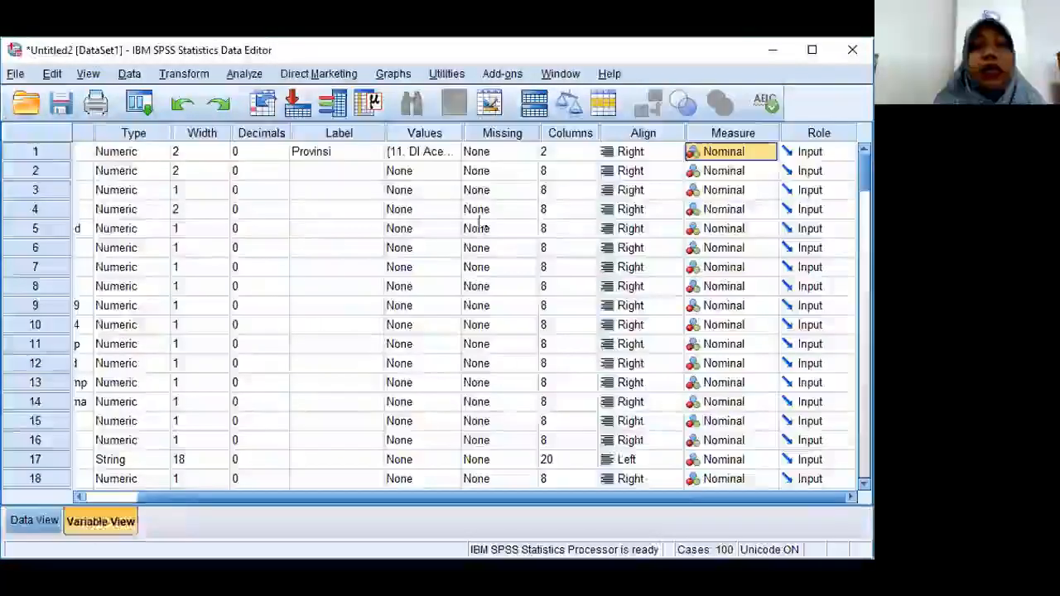
- Set the display column width of R101 to 8 and view the column in the data sheet
left_click(563, 152)
left_click(591, 148)
left_click(591, 148)
left_click(590, 148)
left_click(591, 148)
left_click(591, 149)
left_click(590, 149)
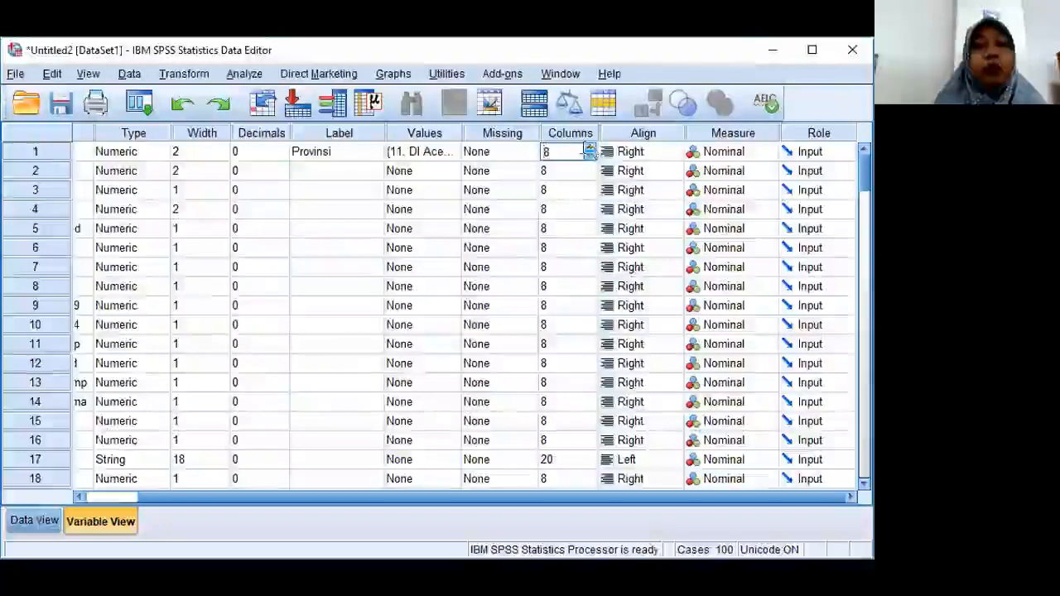
left_click(31, 521)
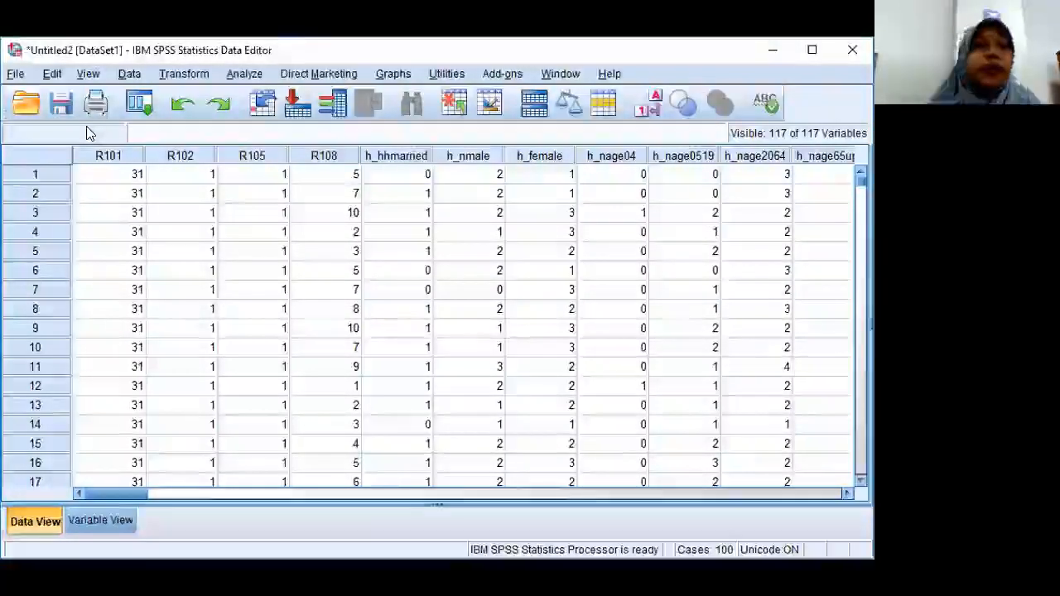
- Open the data file data personalia.sav from the Data Praktikum folder
left_click(19, 73)
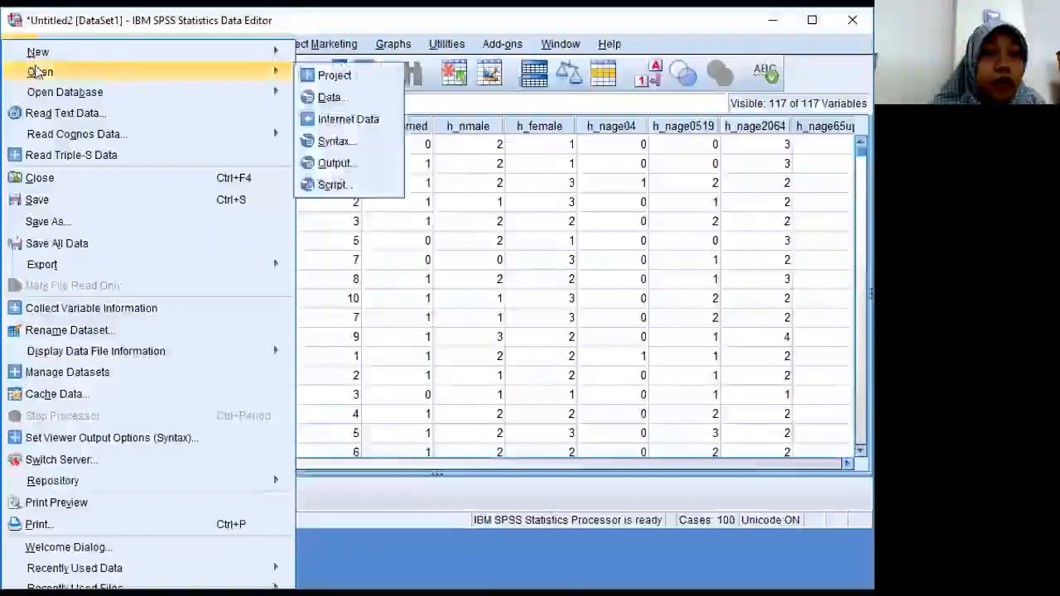
mouse_move(163, 72)
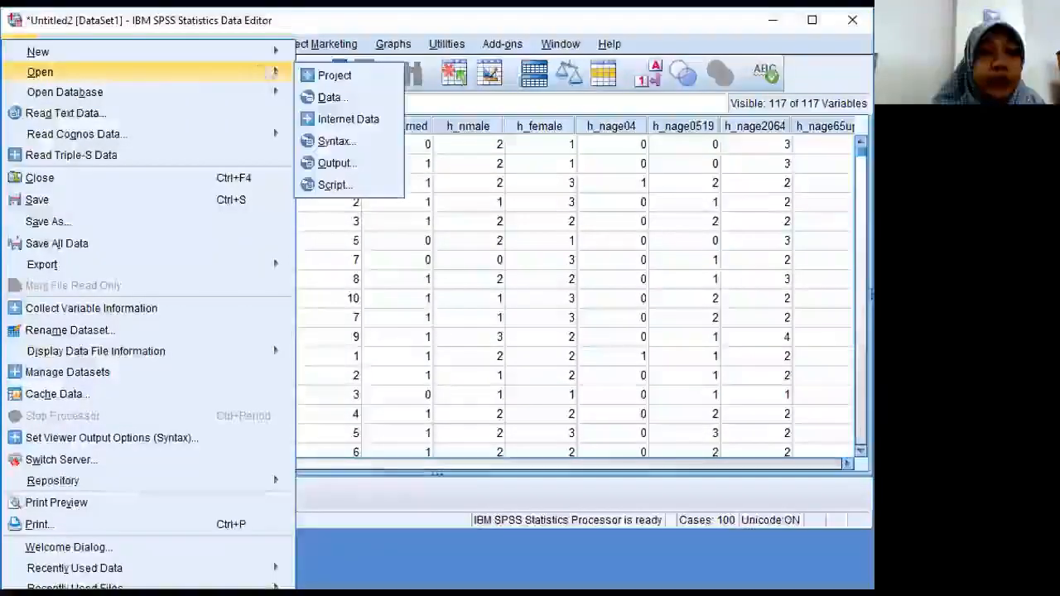
left_click(352, 97)
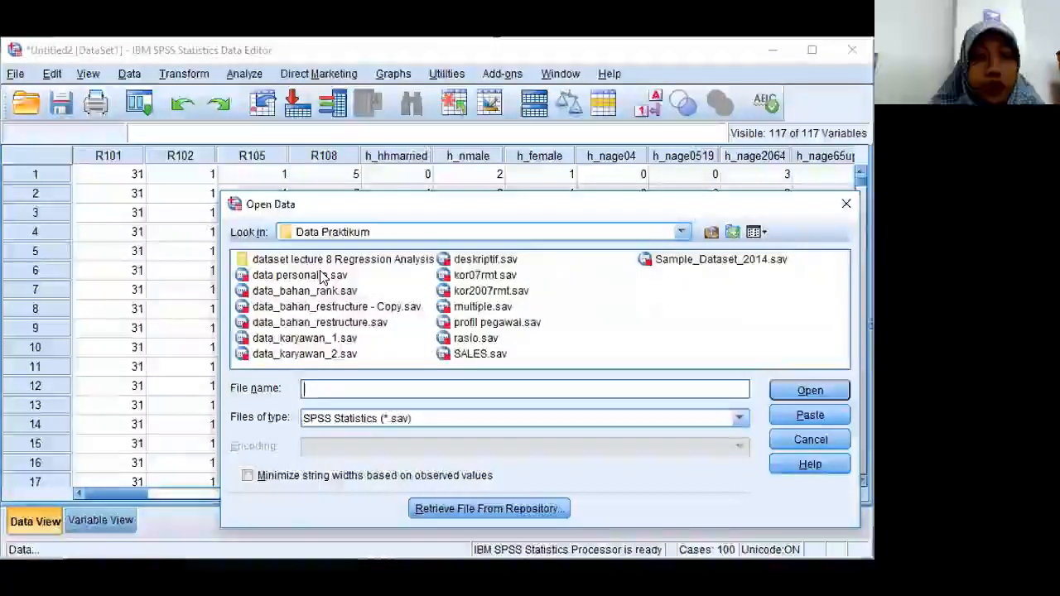
double_click(321, 275)
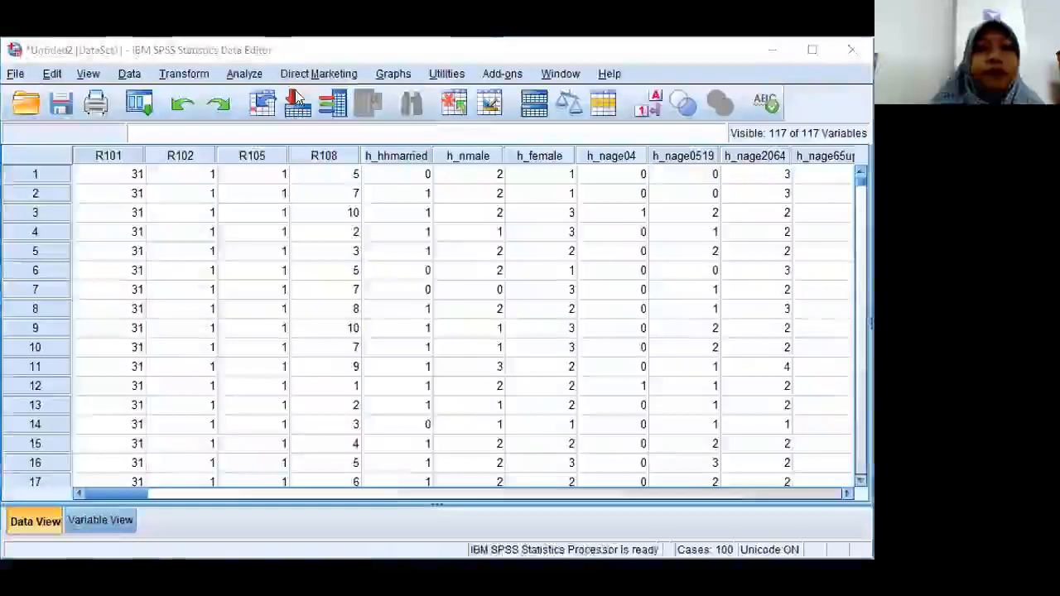